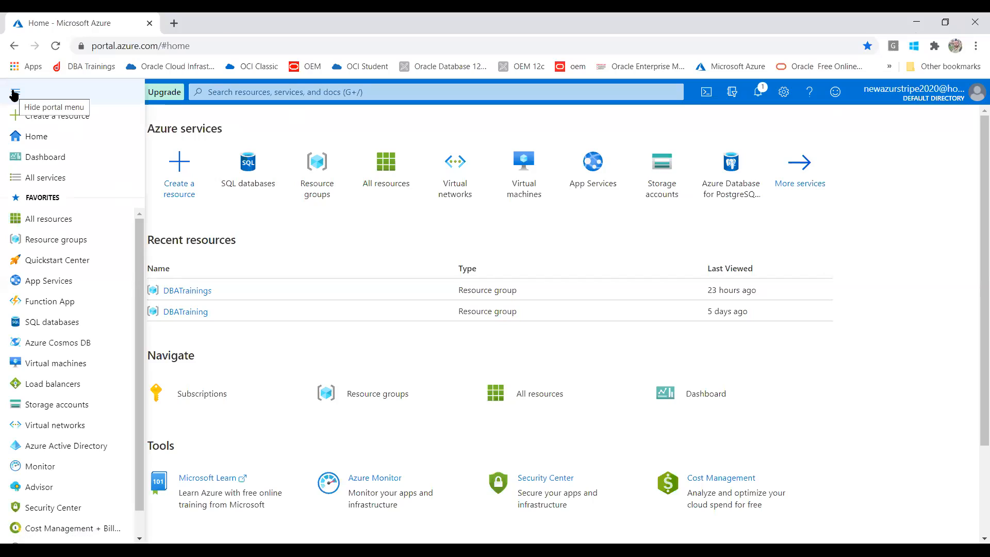
# Step: Start a new resource and show the Marketplace's Databases category
pyautogui.click(54, 124)
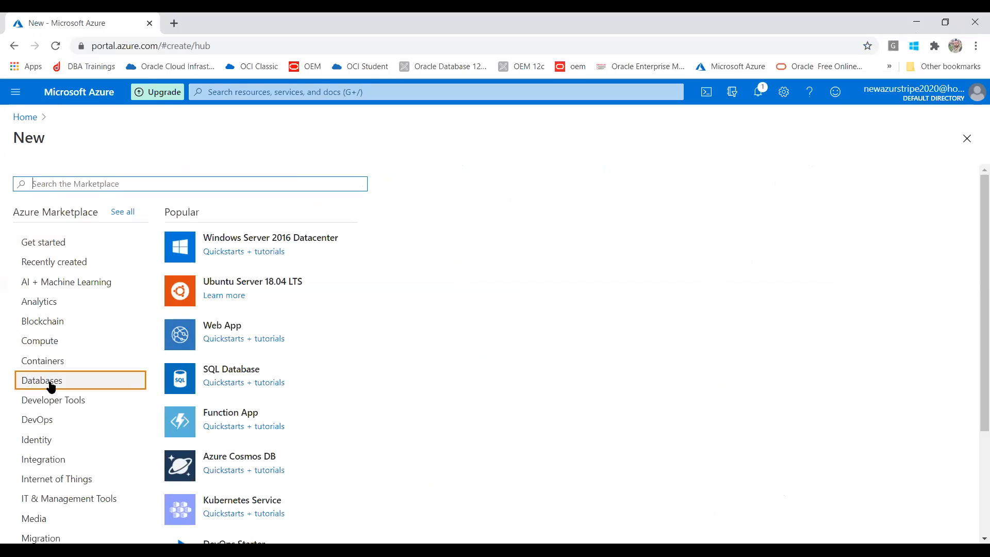
pyautogui.click(51, 385)
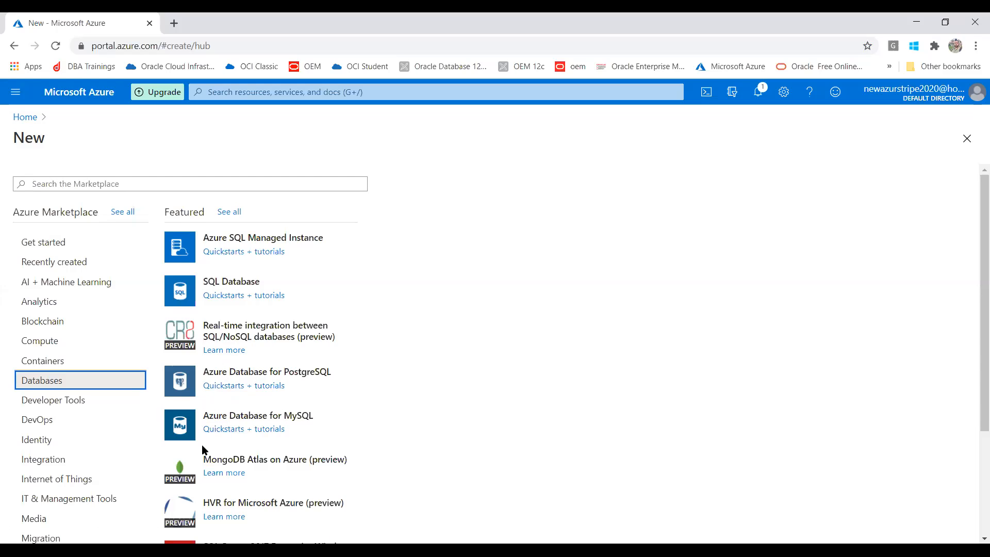
# Step: Pick Azure Database for MySQL and begin a Single server deployment
pyautogui.click(267, 417)
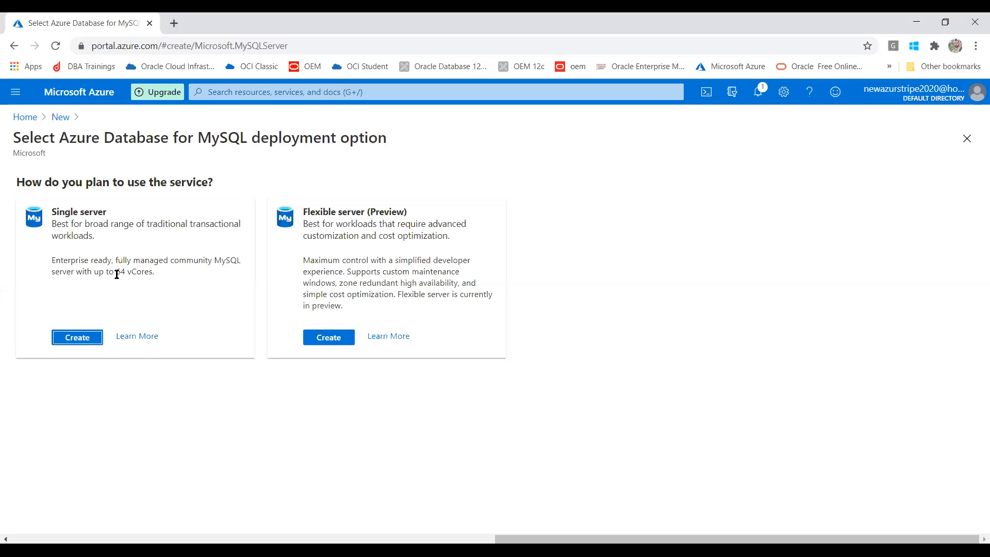
pyautogui.click(78, 340)
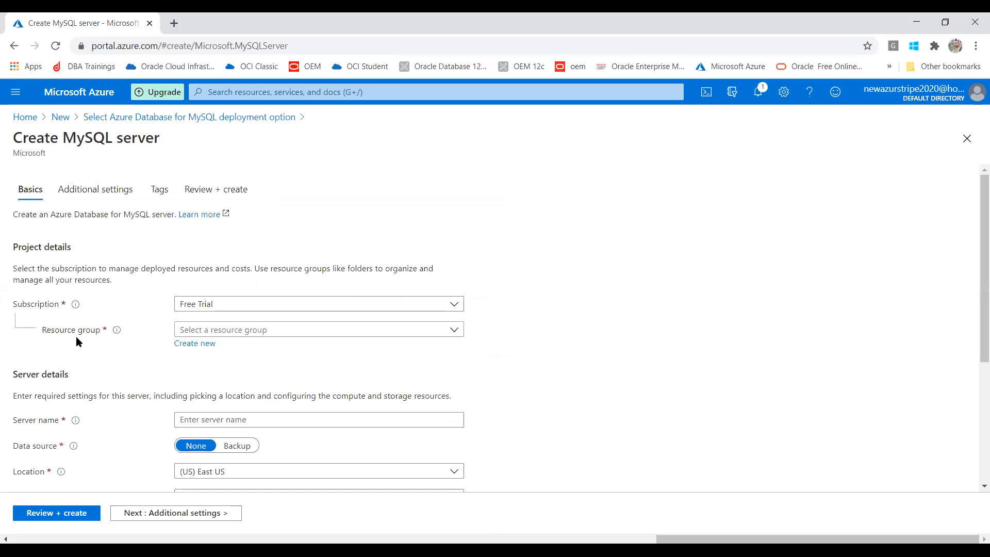
# Step: Create a new resource group named DBAT and keep it selected for the server
pyautogui.click(238, 335)
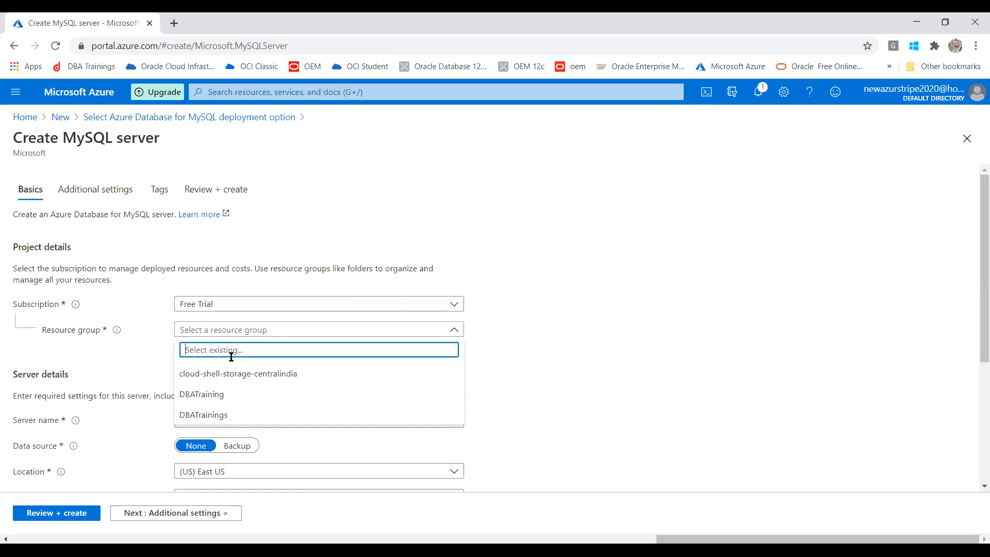
pyautogui.click(145, 367)
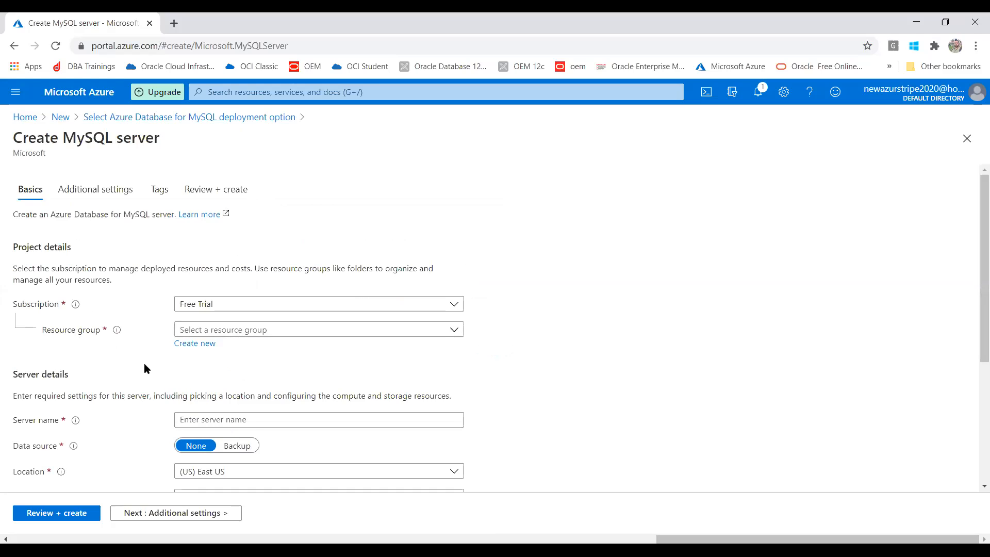
pyautogui.click(190, 344)
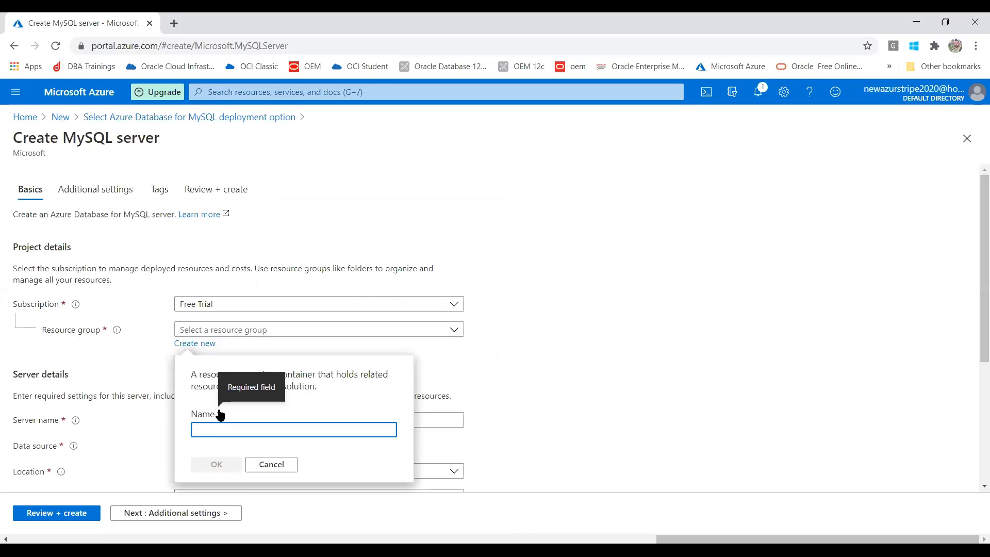
pyautogui.write('DBAT')
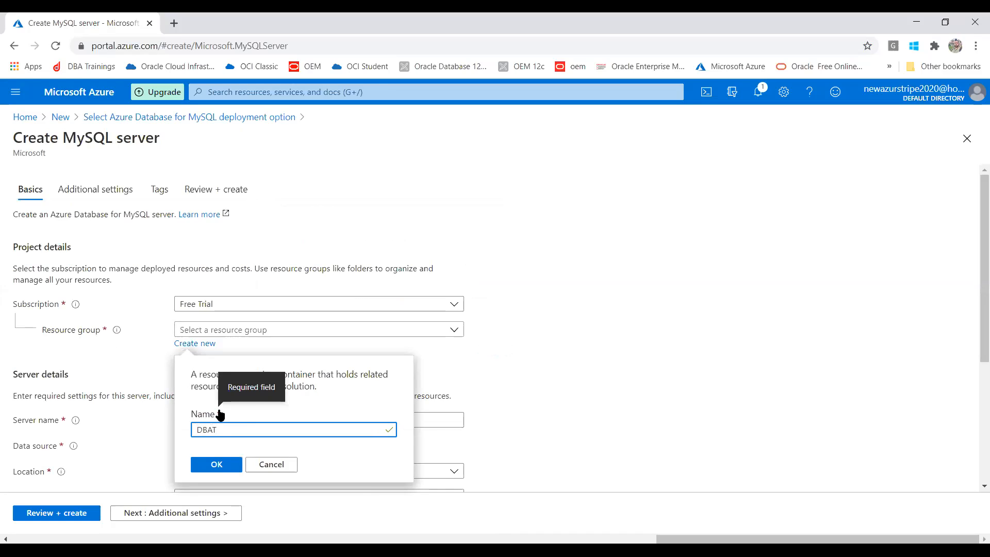
pyautogui.click(199, 467)
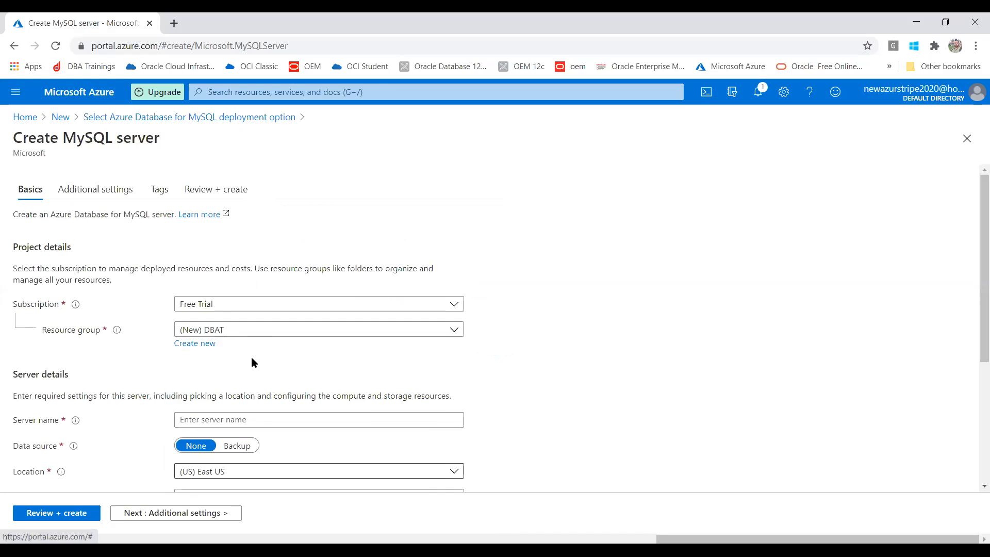
pyautogui.click(257, 330)
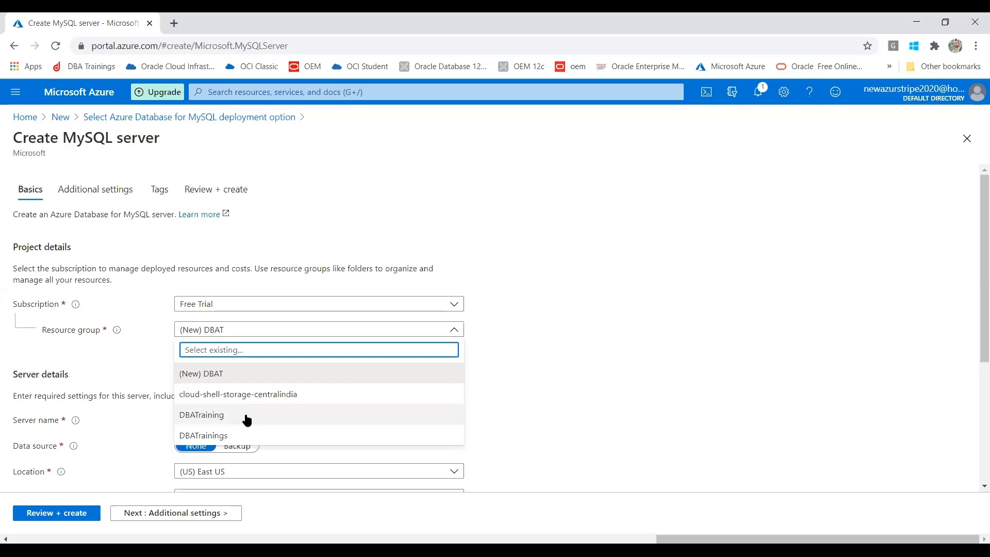
pyautogui.click(289, 375)
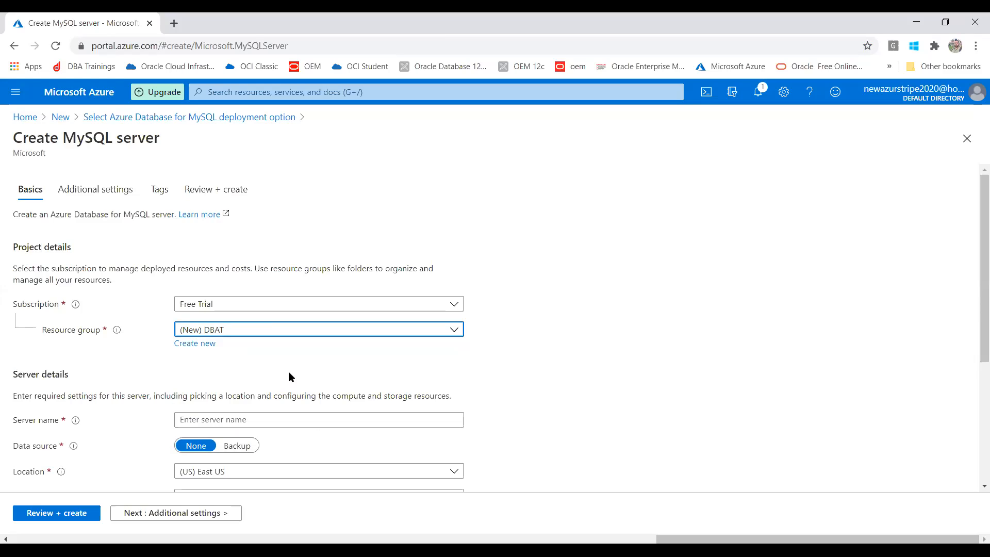
pyautogui.click(228, 421)
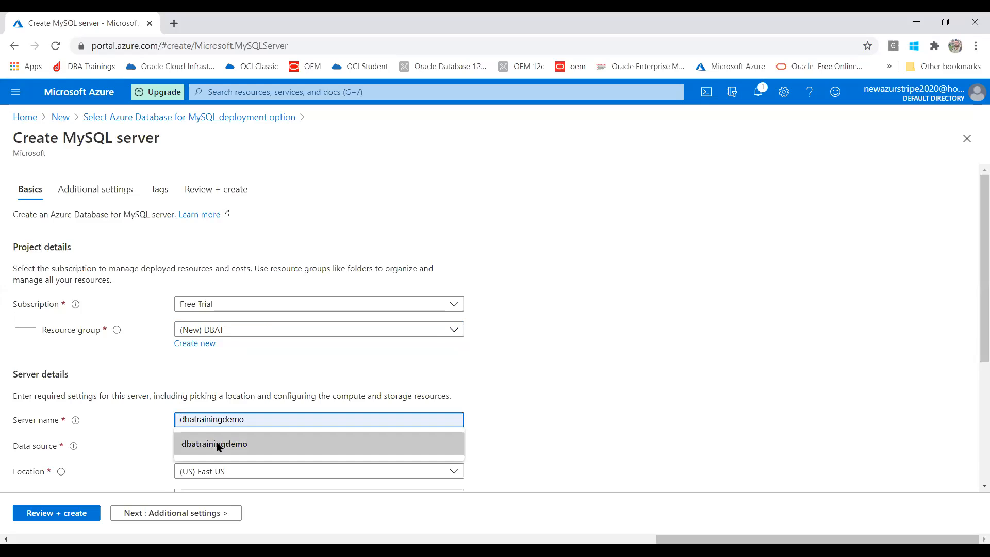
# Step: Replace the suggested name dbatrainingdemo with dbatdemo and check its validation
pyautogui.click(217, 444)
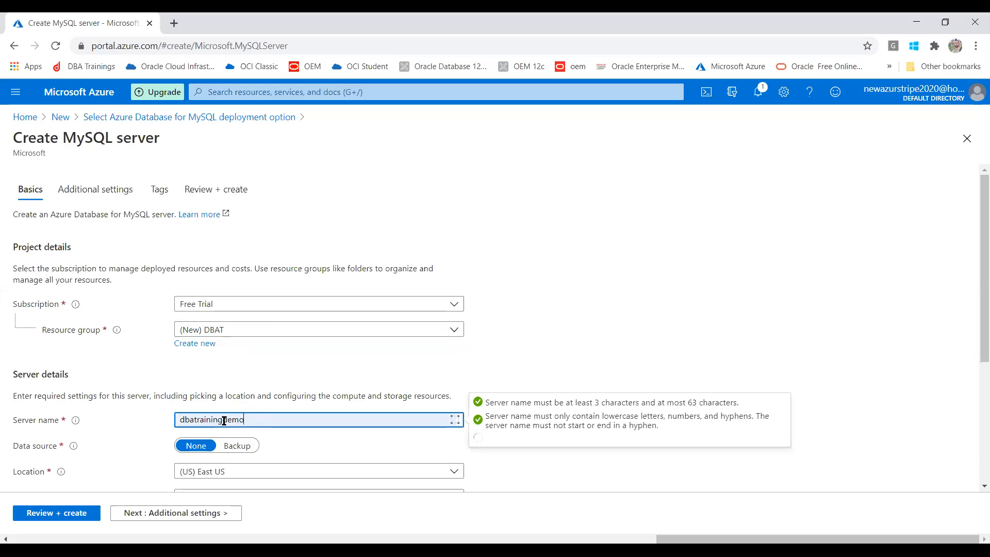
pyautogui.moveTo(224, 420); pyautogui.dragTo(146, 420)
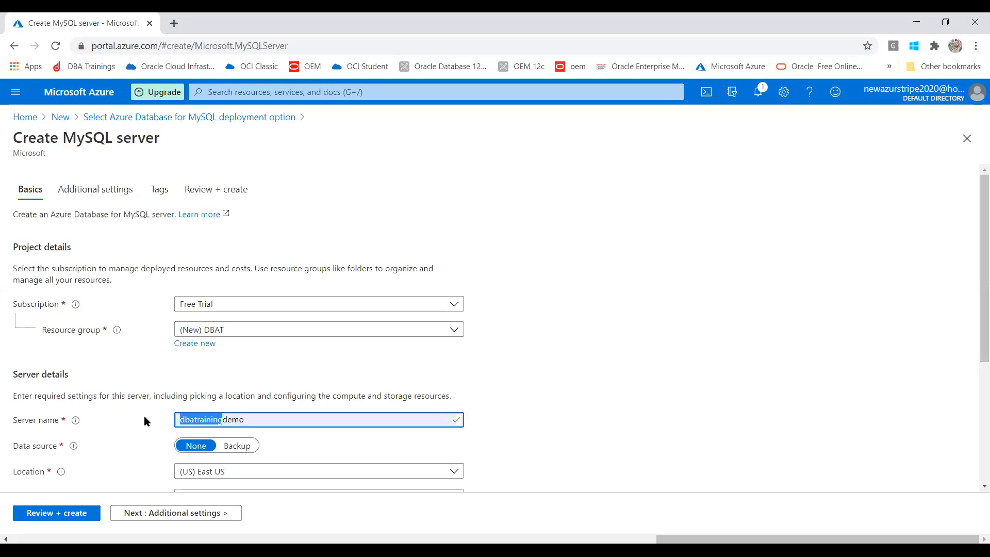
pyautogui.write('dbat')
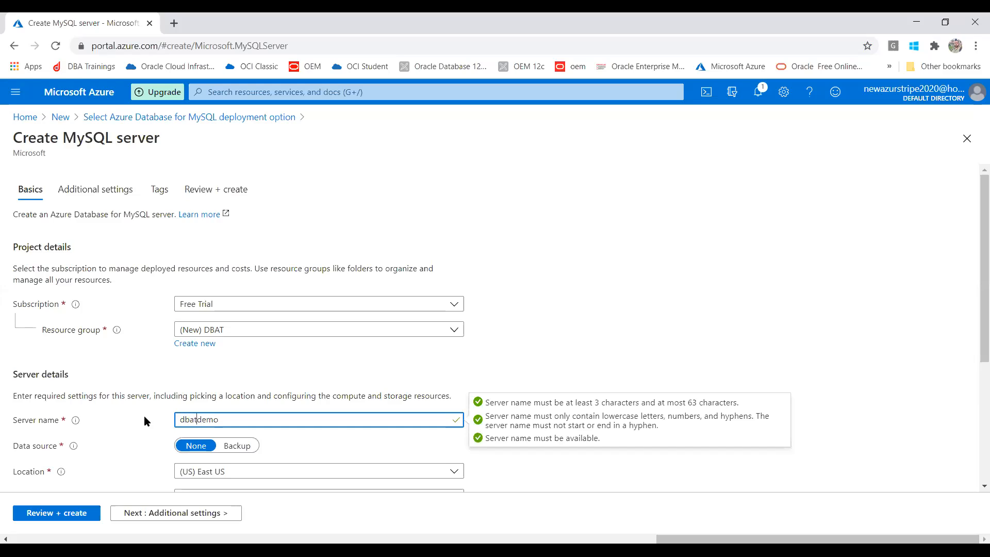
pyautogui.click(227, 420)
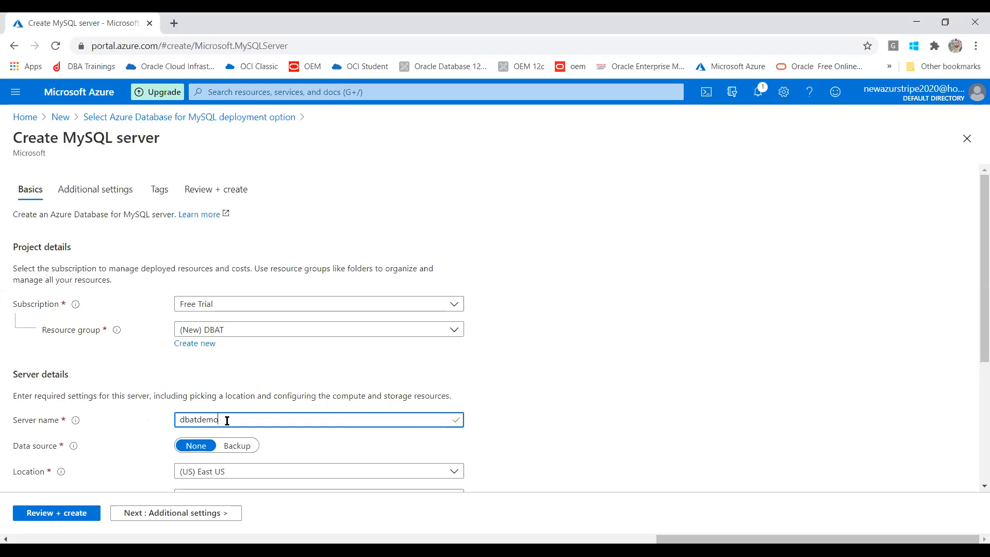
pyautogui.click(308, 442)
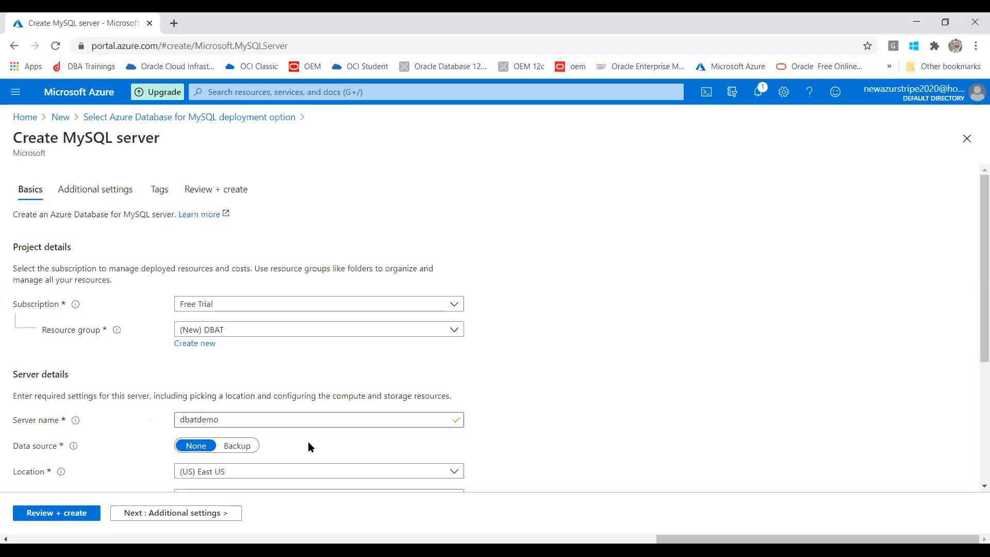
pyautogui.click(260, 417)
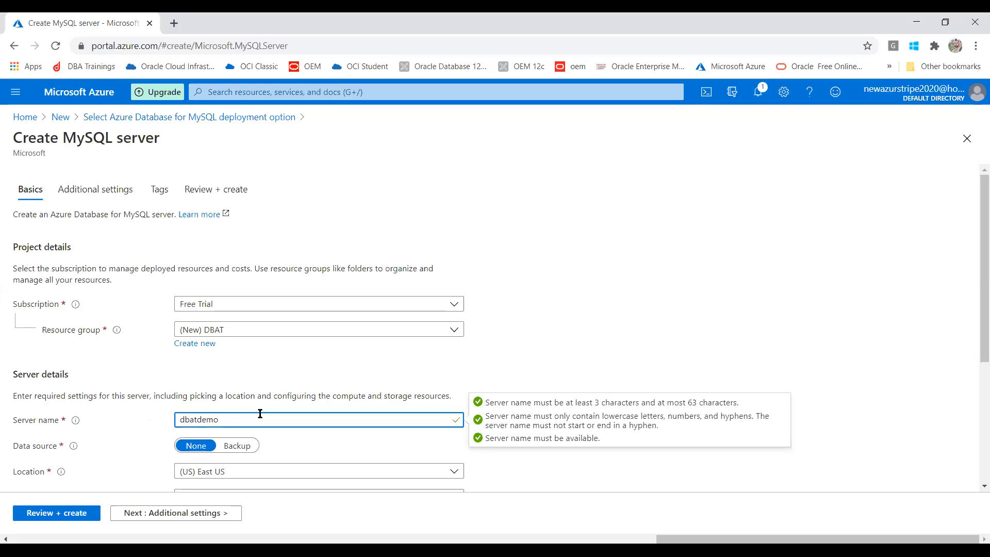
# Step: Test name variants with a hyphen, leading 1 and trailing 1, settling back on dbatdemo
pyautogui.click(197, 419)
pyautogui.write('-')
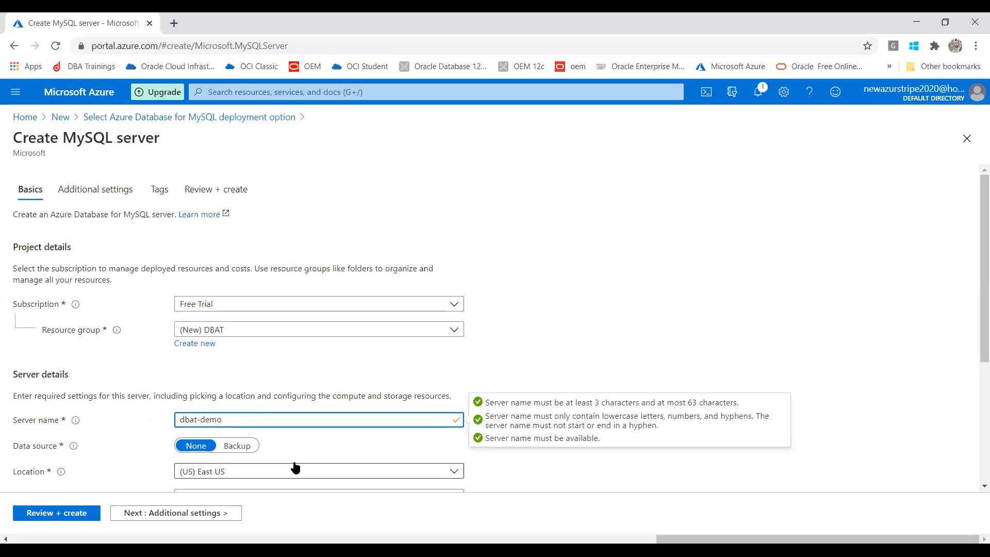
pyautogui.press('BackSpace')
pyautogui.click(255, 415)
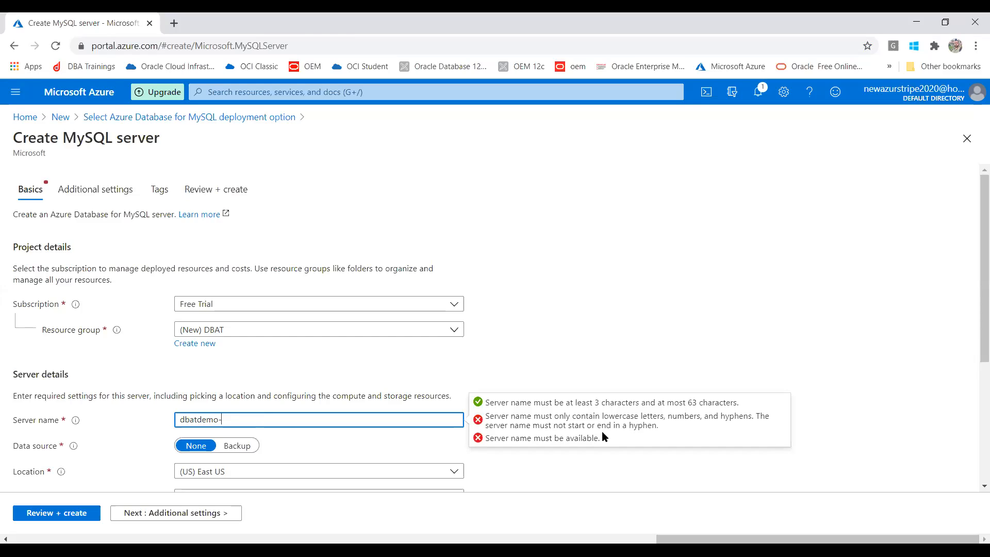
pyautogui.click(217, 420)
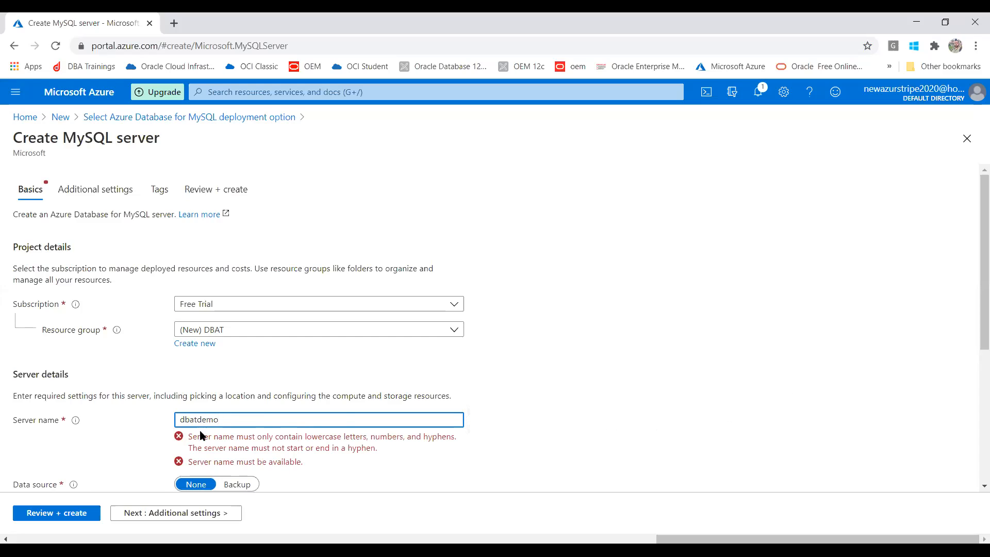
pyautogui.click(181, 419)
pyautogui.write('1')
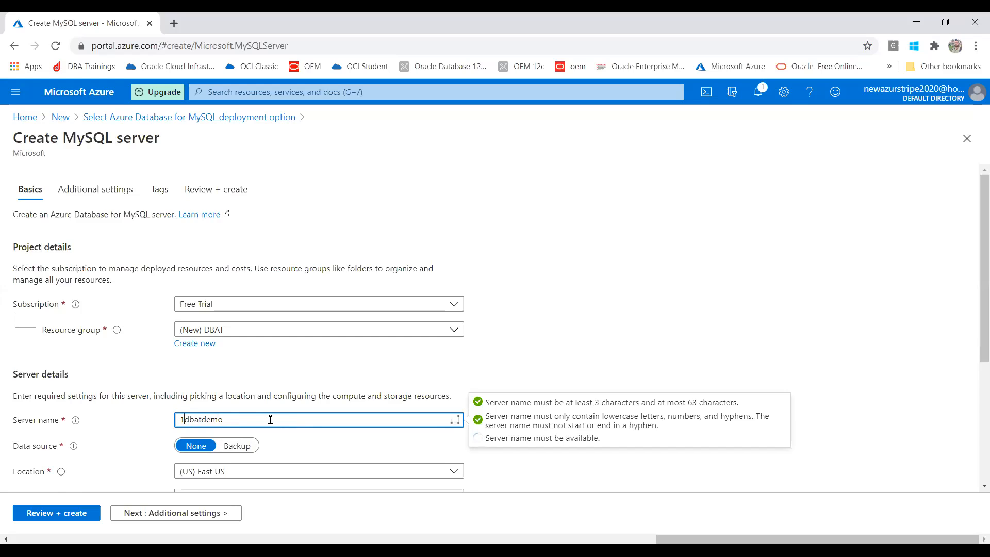
pyautogui.click(227, 419)
pyautogui.press('Delete')
pyautogui.click(246, 421)
pyautogui.write('1')
pyautogui.moveTo(219, 419); pyautogui.dragTo(233, 420)
pyautogui.press('BackSpace')
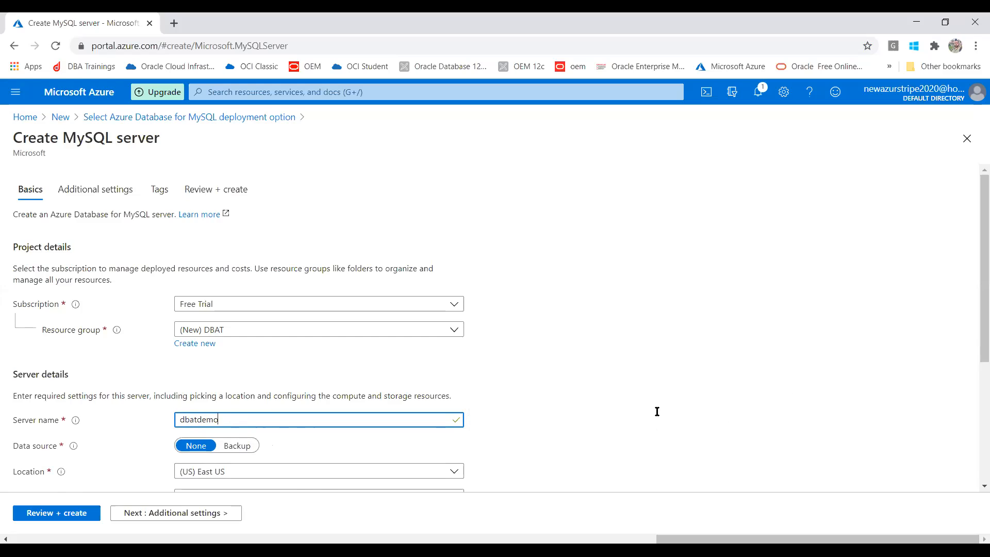
pyautogui.scroll(-2, 974, 206)
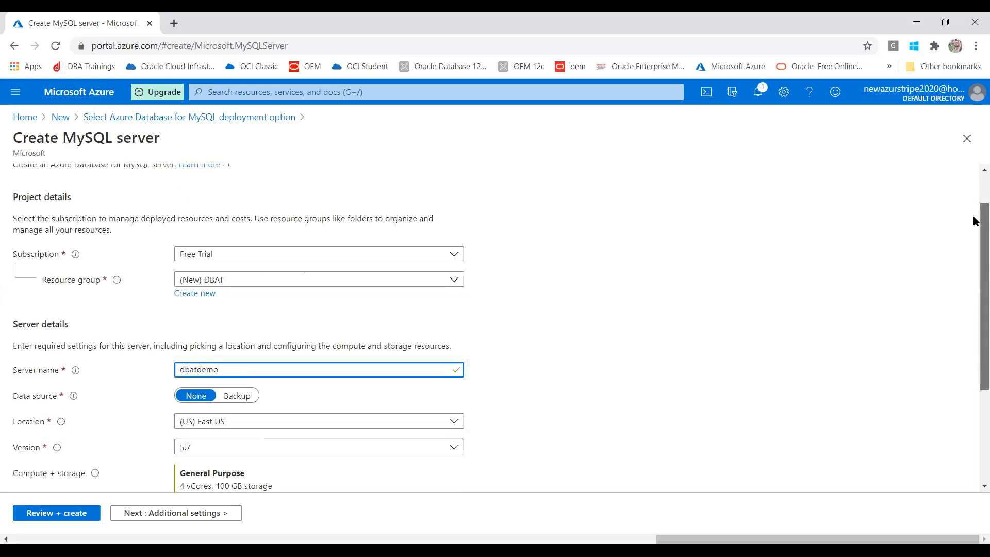
# Step: Try Backup as data source, find no backups, revert to None, and open Location
pyautogui.scroll(-1, 975, 252)
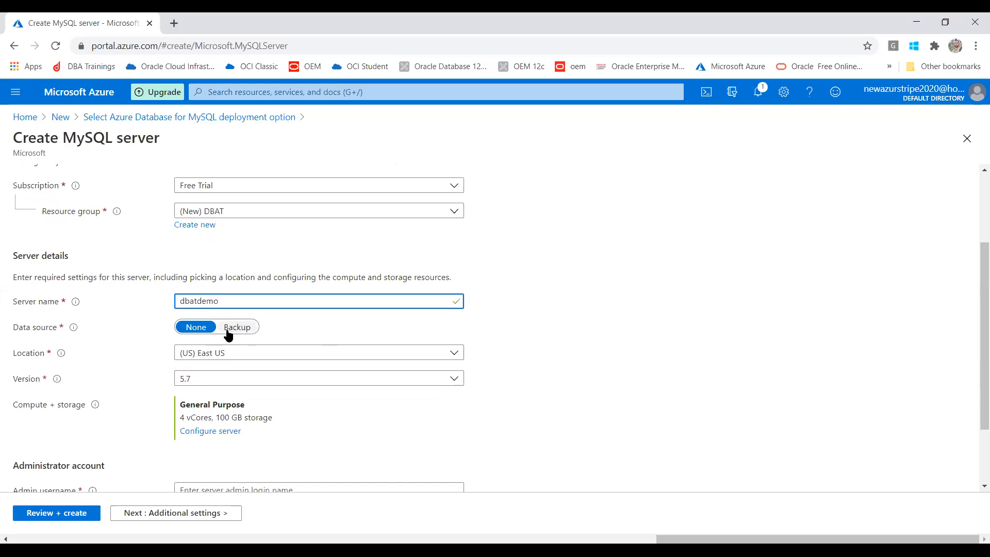
pyautogui.click(229, 334)
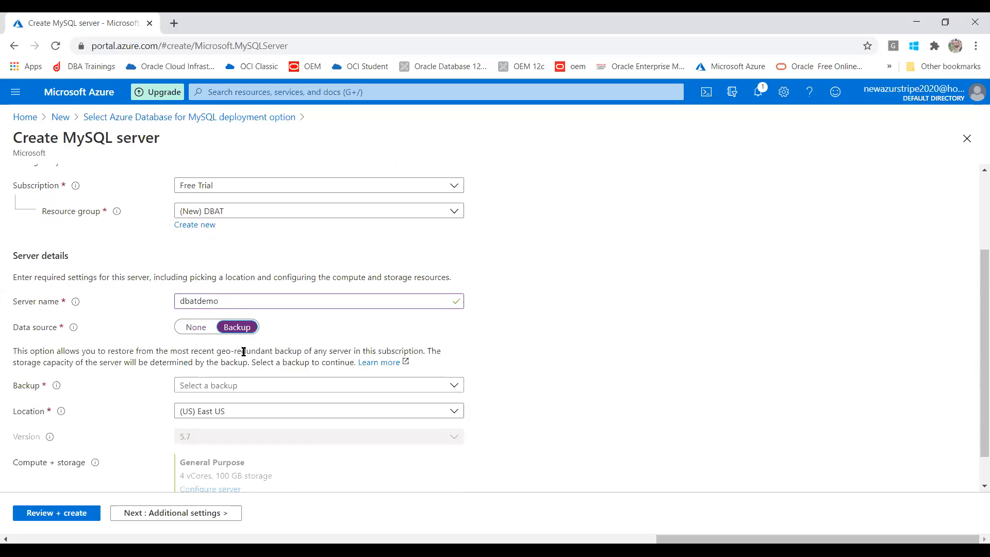
pyautogui.click(217, 391)
pyautogui.click(217, 391)
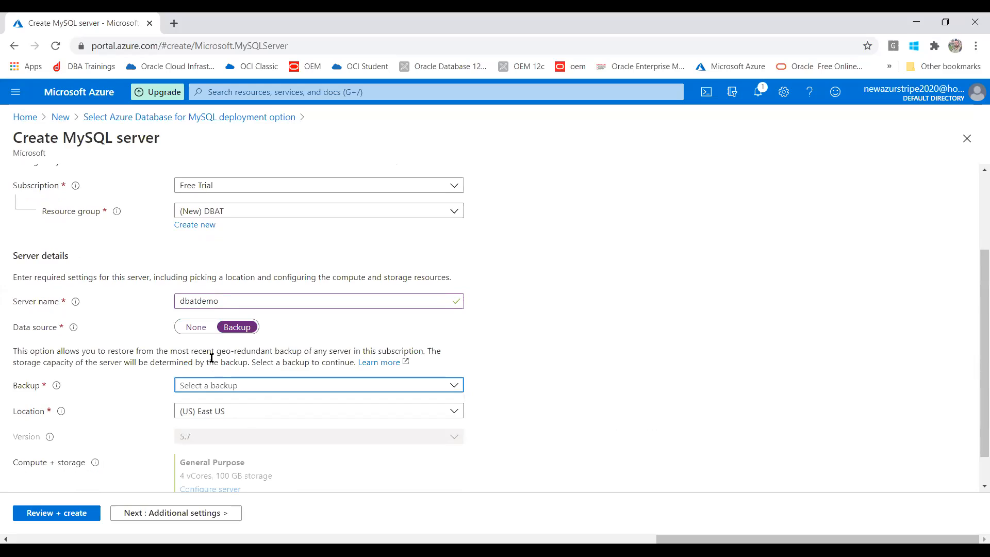
pyautogui.click(198, 329)
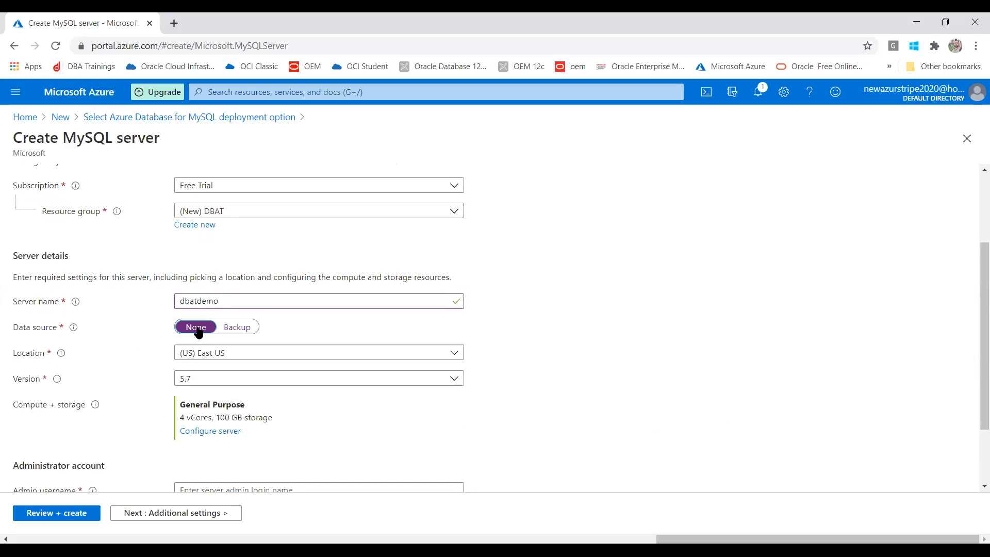
pyautogui.click(252, 355)
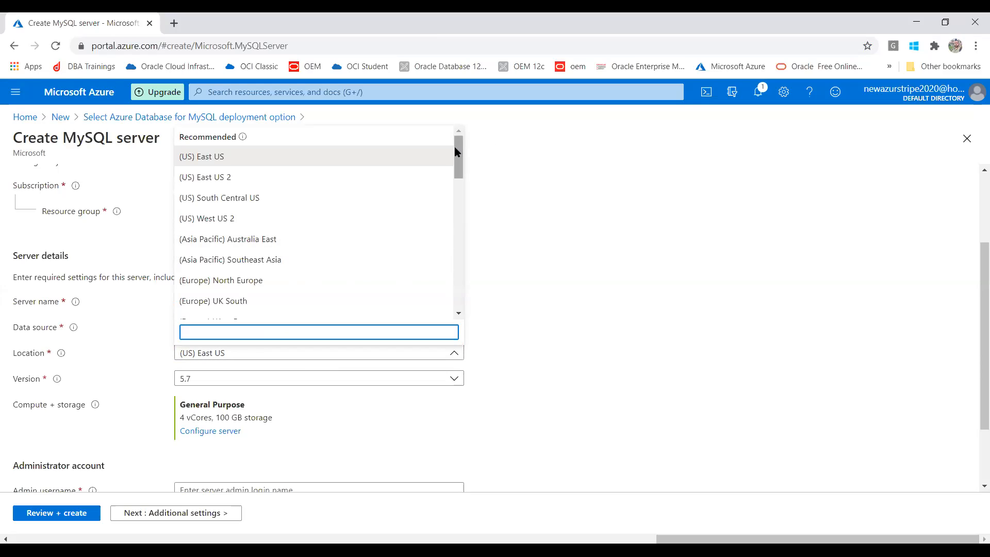
# Step: Set the location to (US) East US, replacing West India, and choose MySQL version 8.0
pyautogui.moveTo(459, 153); pyautogui.dragTo(457, 282)
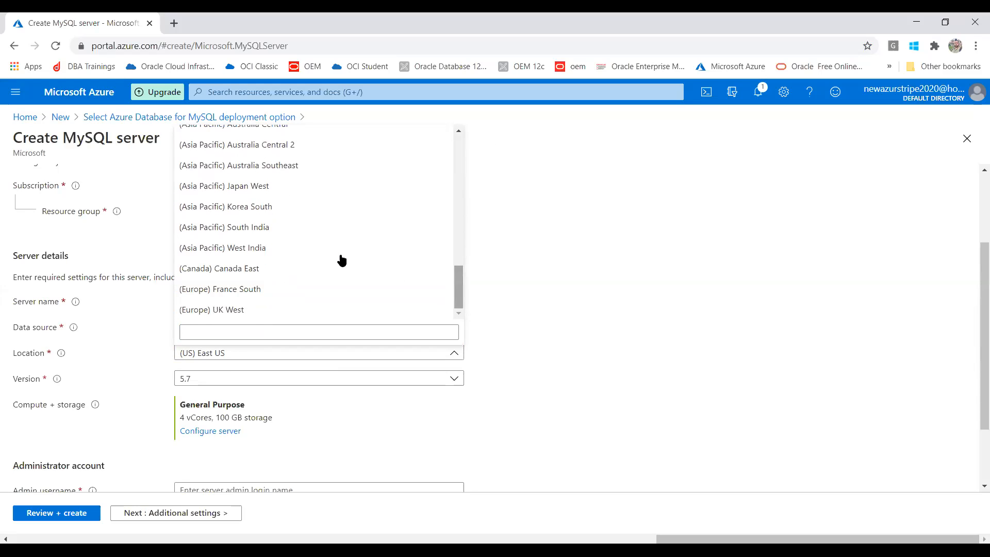
pyautogui.click(295, 250)
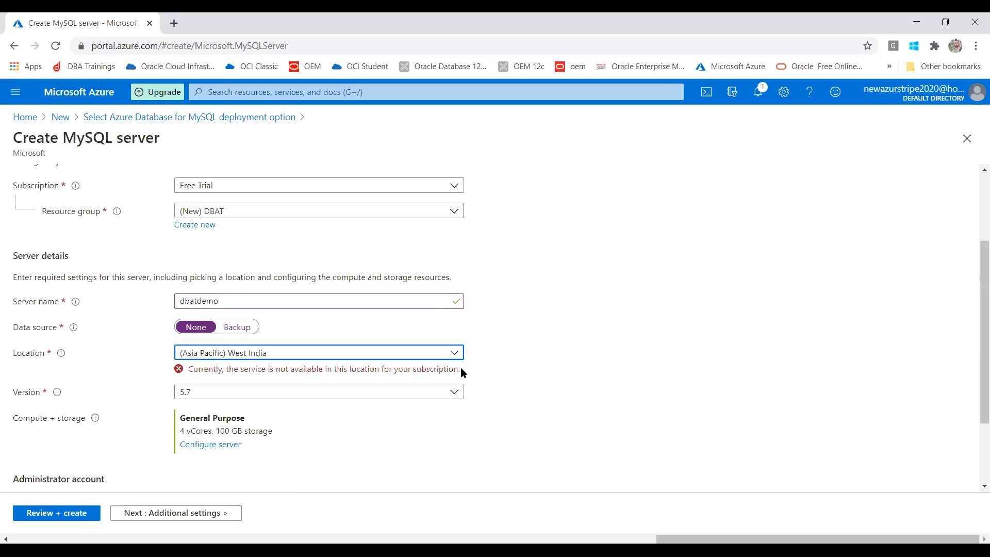
pyautogui.click(413, 355)
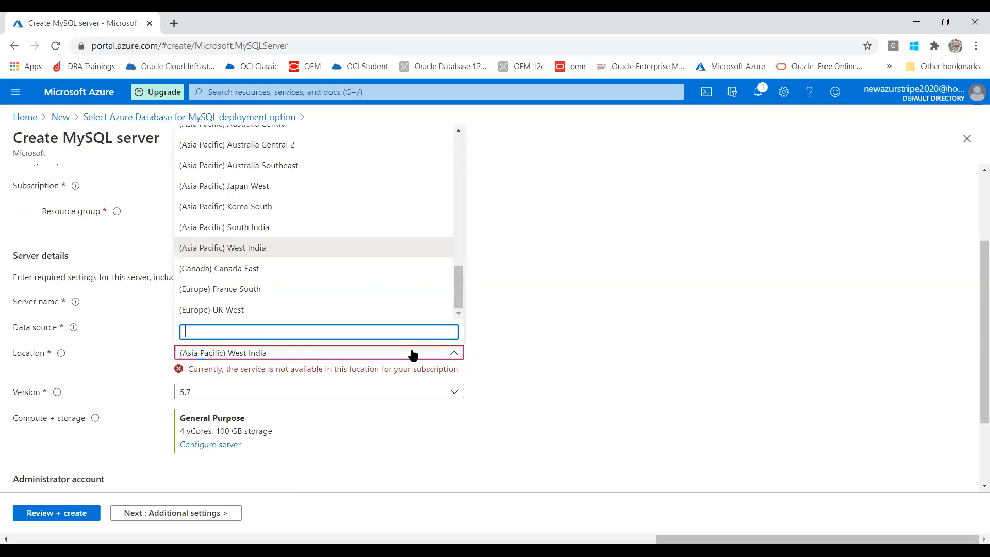
pyautogui.moveTo(453, 289); pyautogui.dragTo(462, 150)
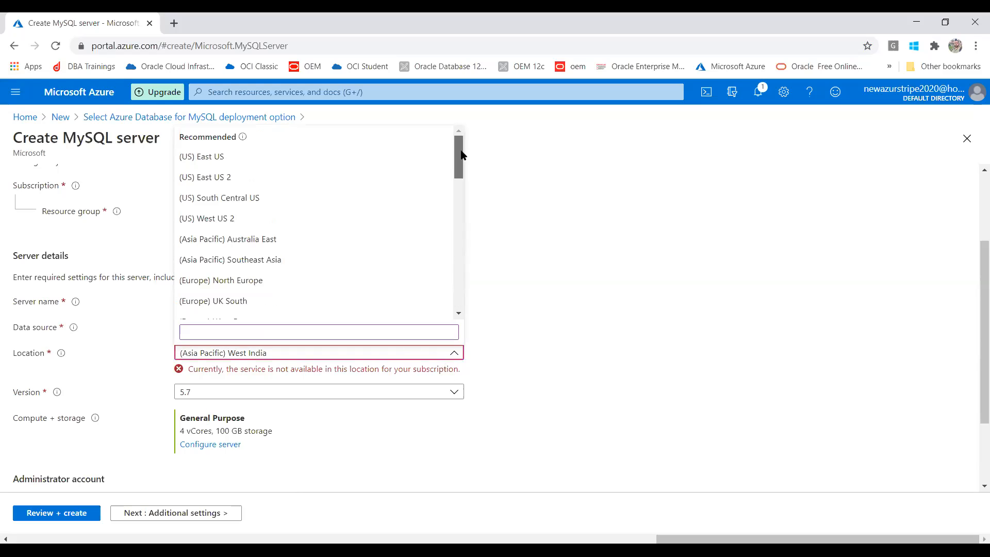
pyautogui.click(292, 157)
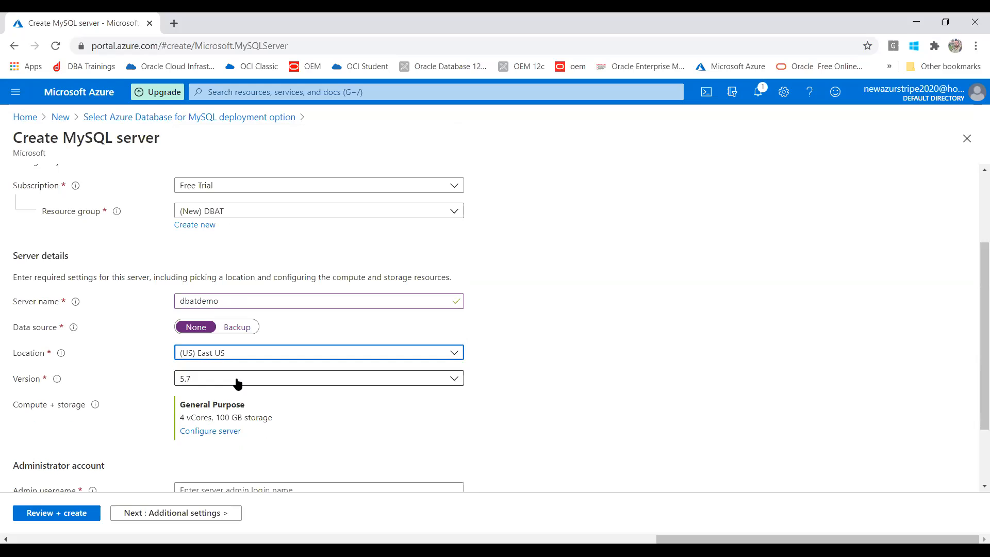
pyautogui.click(238, 383)
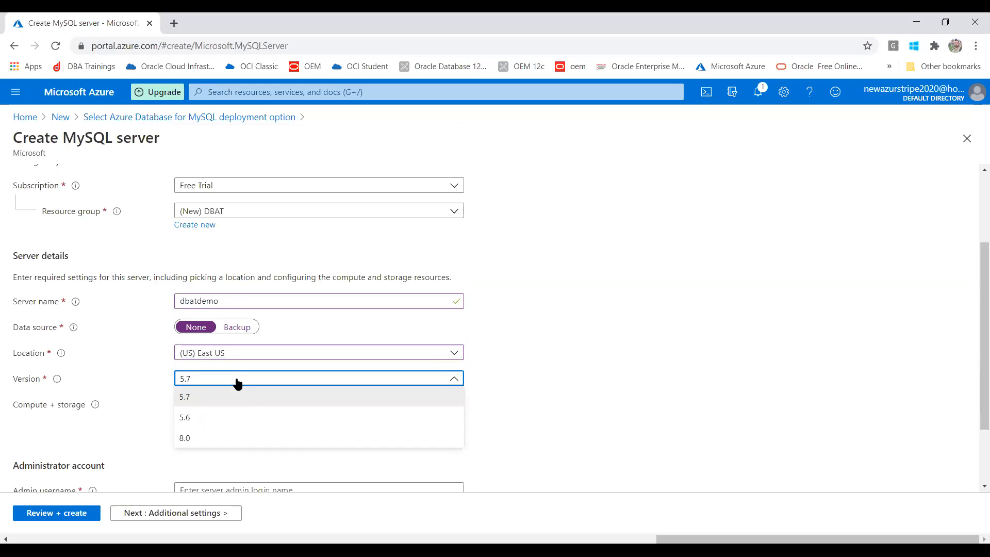
pyautogui.click(198, 437)
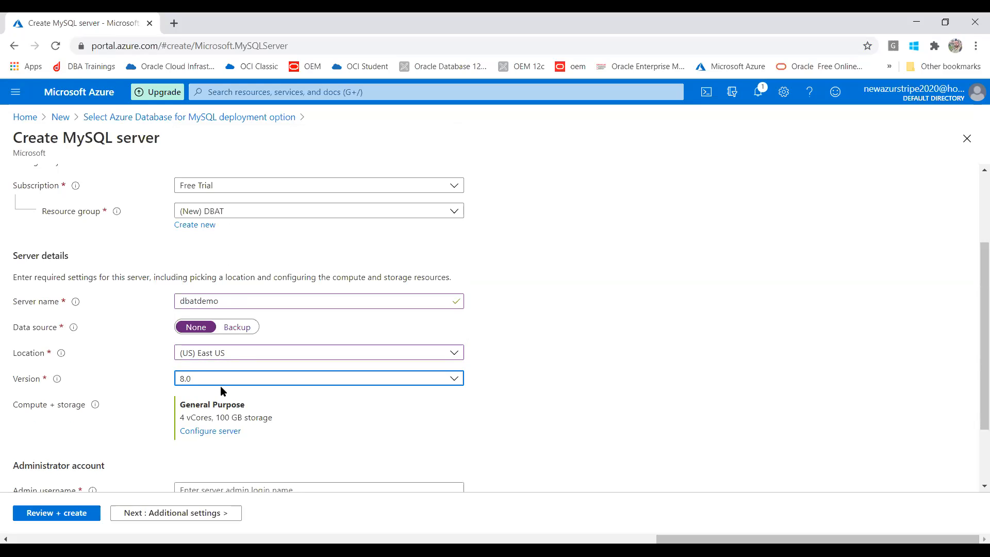
# Step: Configure General Purpose with 2 vCores and 5 GB storage, costing 8653.52 INR monthly
pyautogui.click(197, 432)
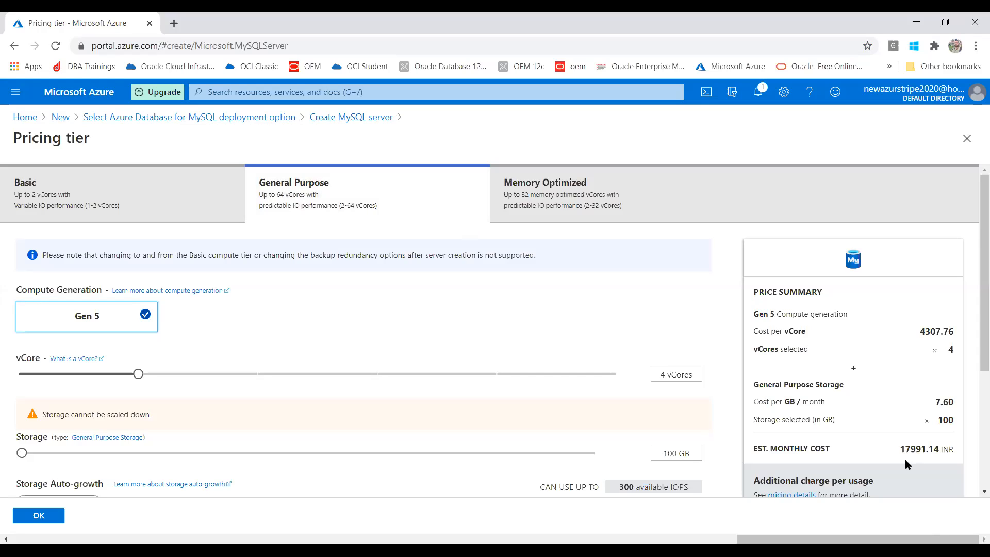
pyautogui.moveTo(899, 450); pyautogui.dragTo(920, 455)
pyautogui.moveTo(139, 377); pyautogui.dragTo(44, 377)
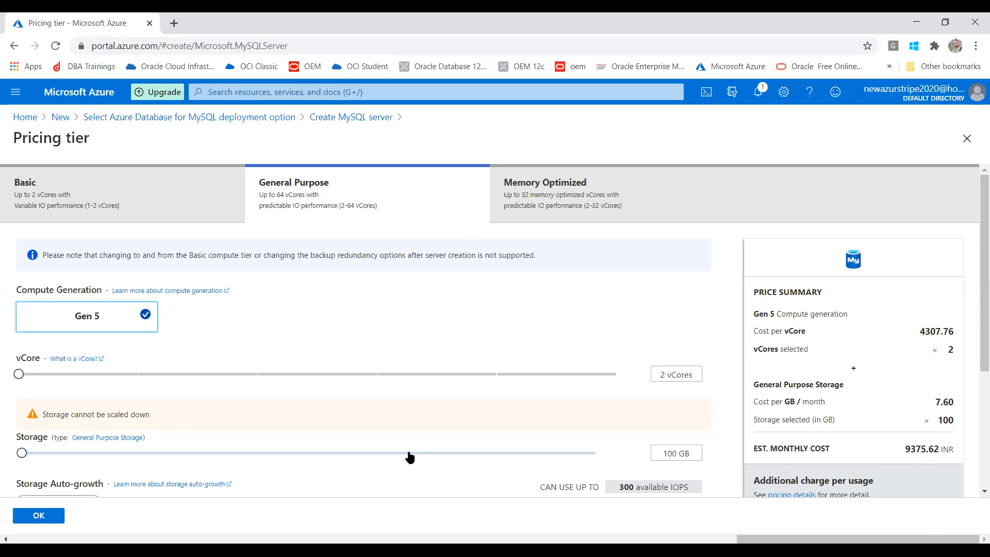
pyautogui.moveTo(21, 453); pyautogui.dragTo(713, 519)
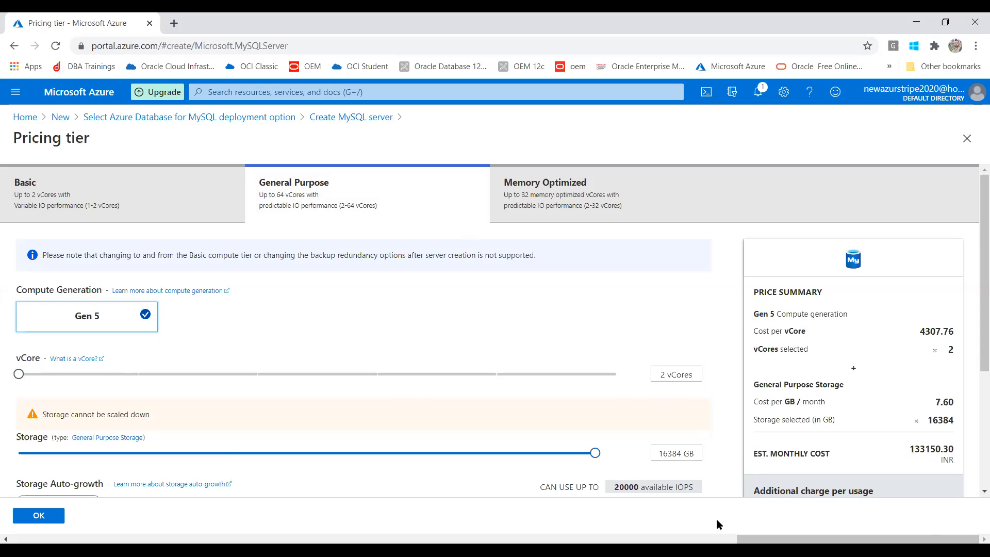
pyautogui.moveTo(716, 518); pyautogui.dragTo(2, 413)
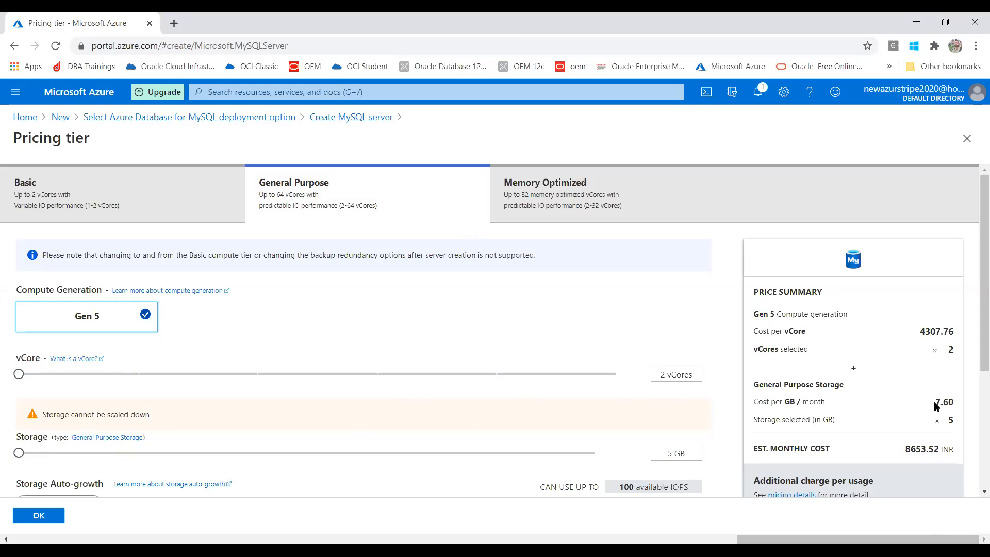
pyautogui.moveTo(934, 404); pyautogui.dragTo(955, 405)
pyautogui.moveTo(918, 331); pyautogui.dragTo(954, 337)
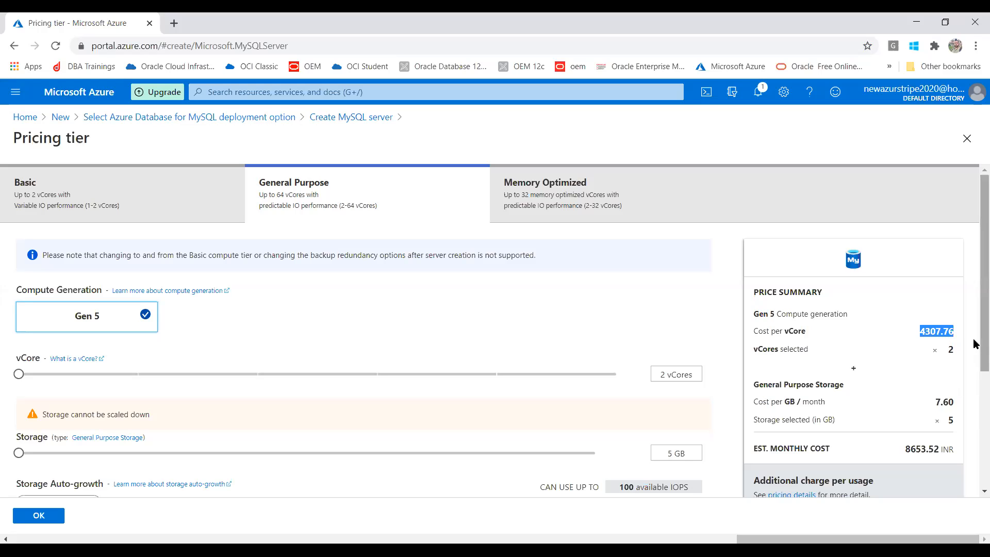
# Step: Review the General Purpose cost summary, then switch to the Basic pricing tier
pyautogui.scroll(-2, 974, 381)
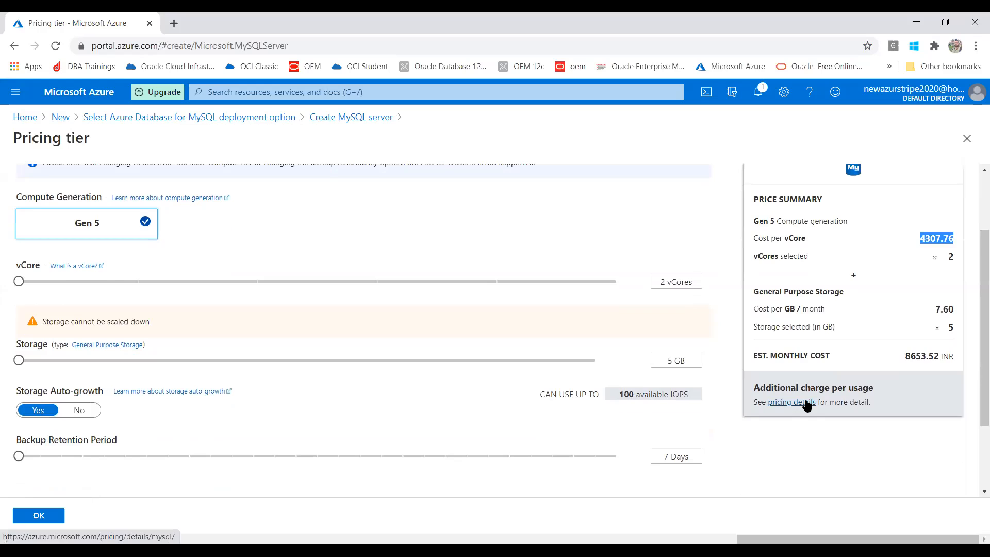
pyautogui.scroll(2, 975, 369)
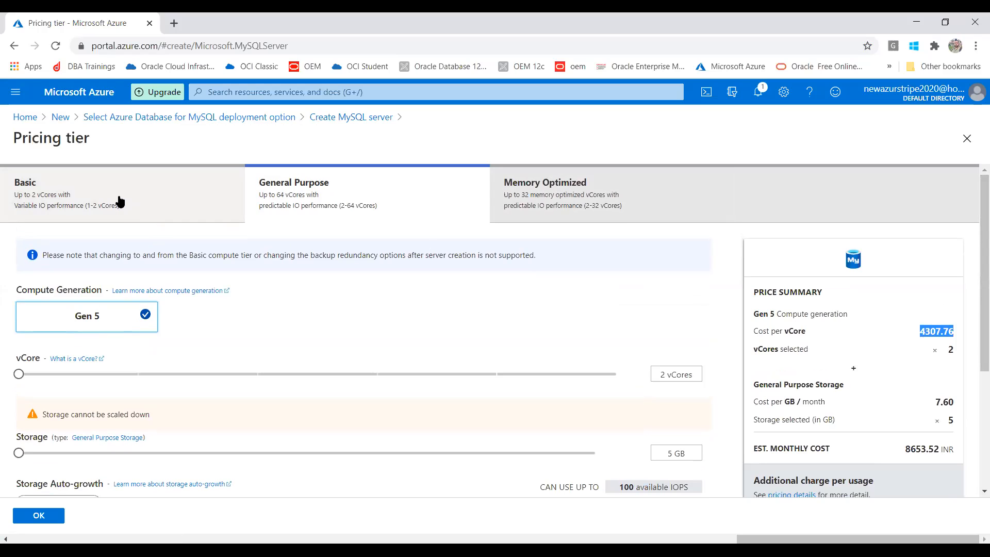
pyautogui.click(118, 201)
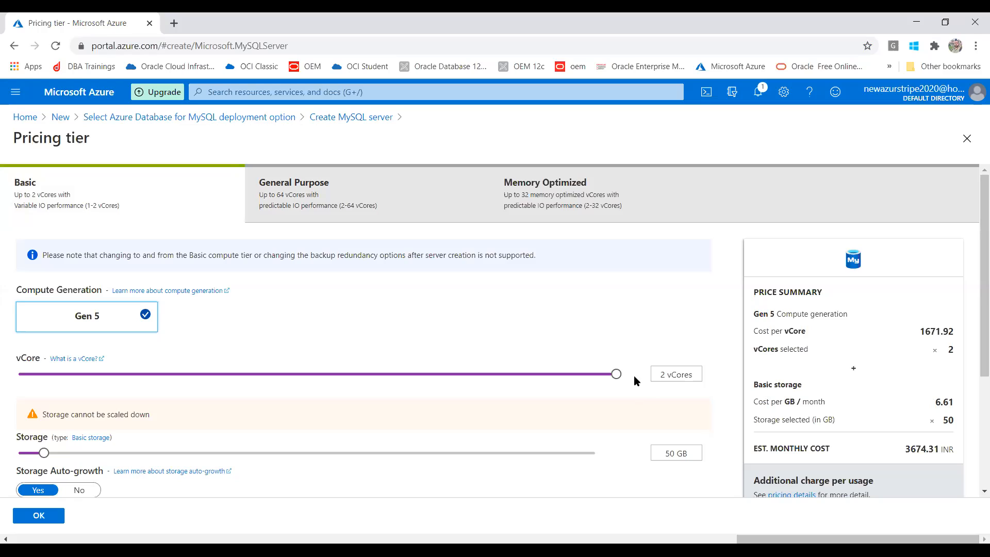
# Step: Reduce Basic to 1 vCore and 5 GB storage, estimated at 1704.96 INR monthly
pyautogui.moveTo(616, 374); pyautogui.dragTo(1, 365)
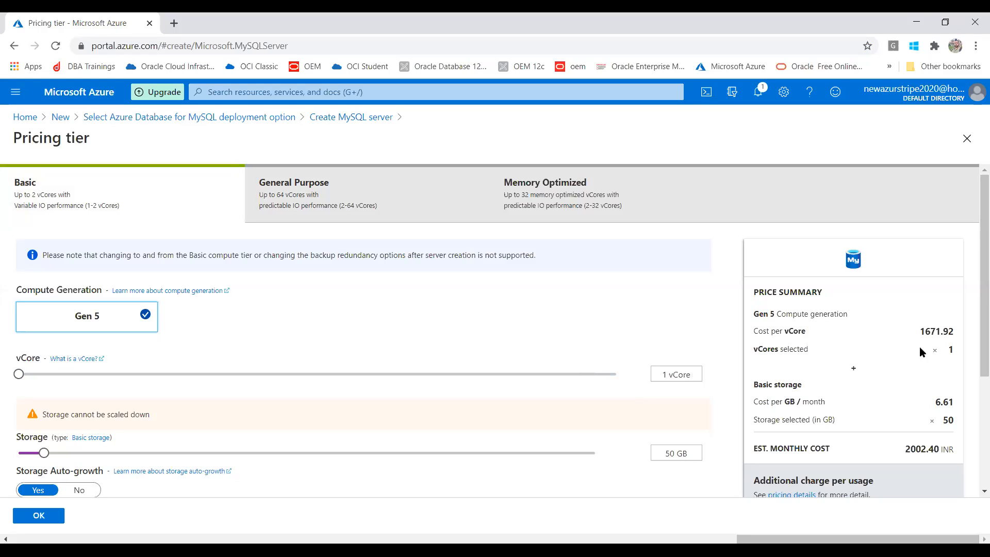
pyautogui.moveTo(42, 453); pyautogui.dragTo(1, 436)
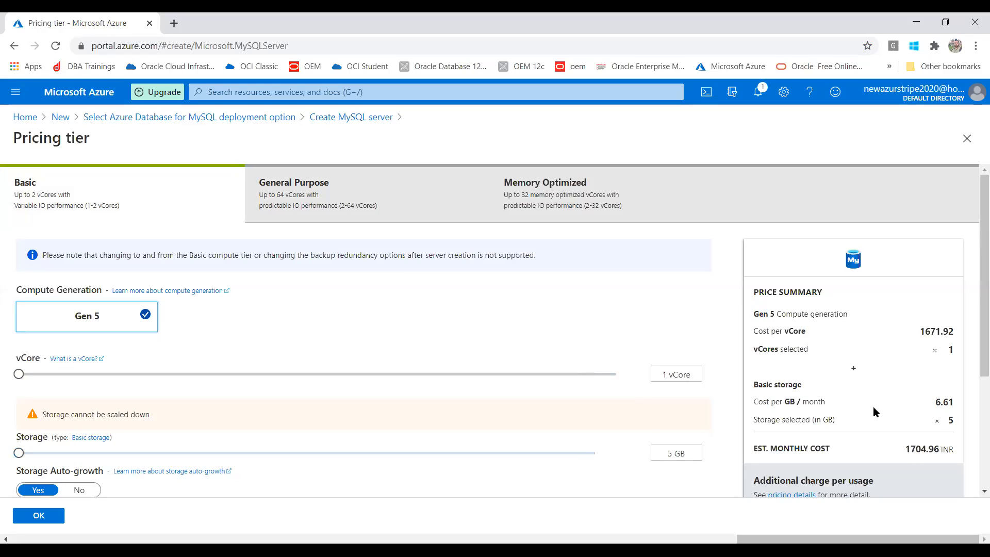
pyautogui.moveTo(903, 449); pyautogui.dragTo(954, 450)
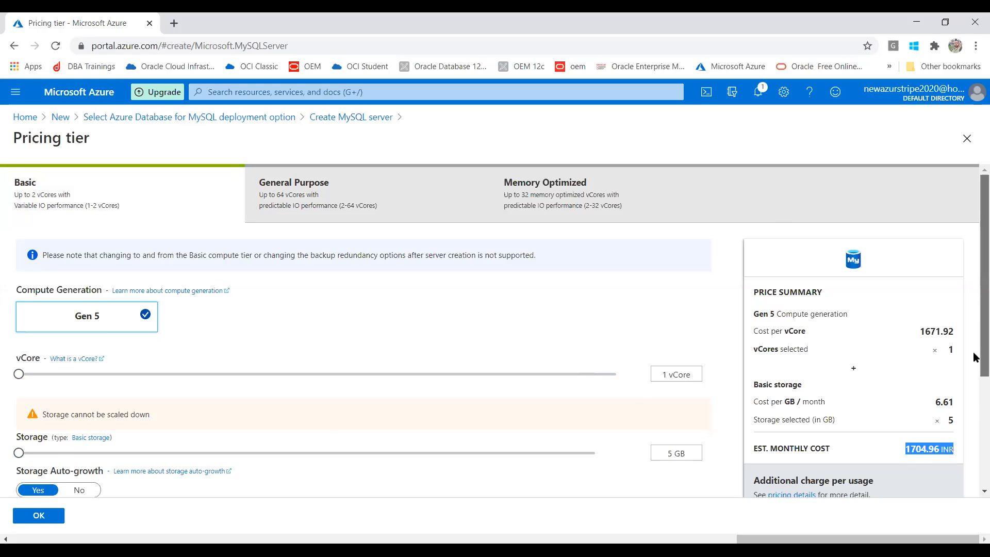
# Step: Extend backup retention to 35 days, then set it back to 7 days
pyautogui.scroll(-3, 974, 357)
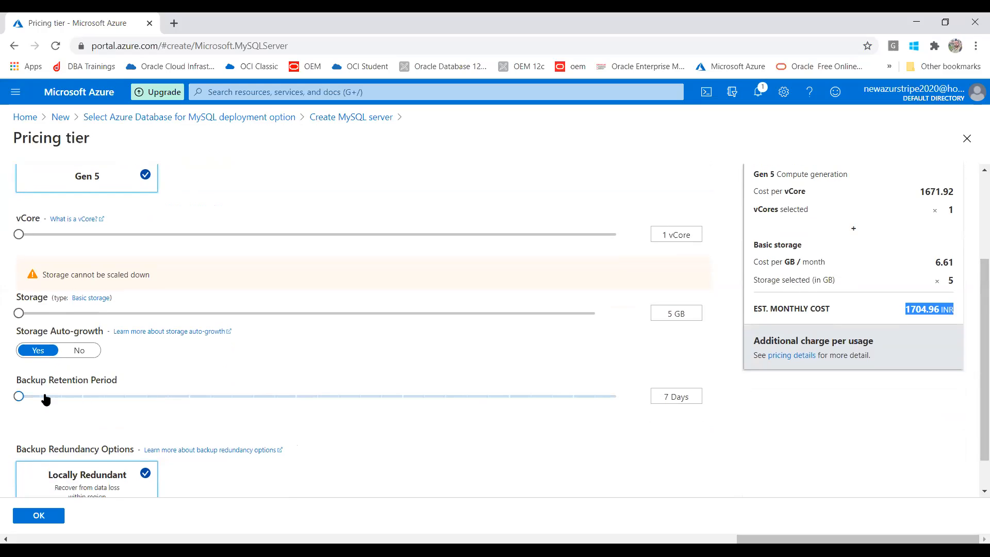
pyautogui.moveTo(20, 397); pyautogui.dragTo(712, 426)
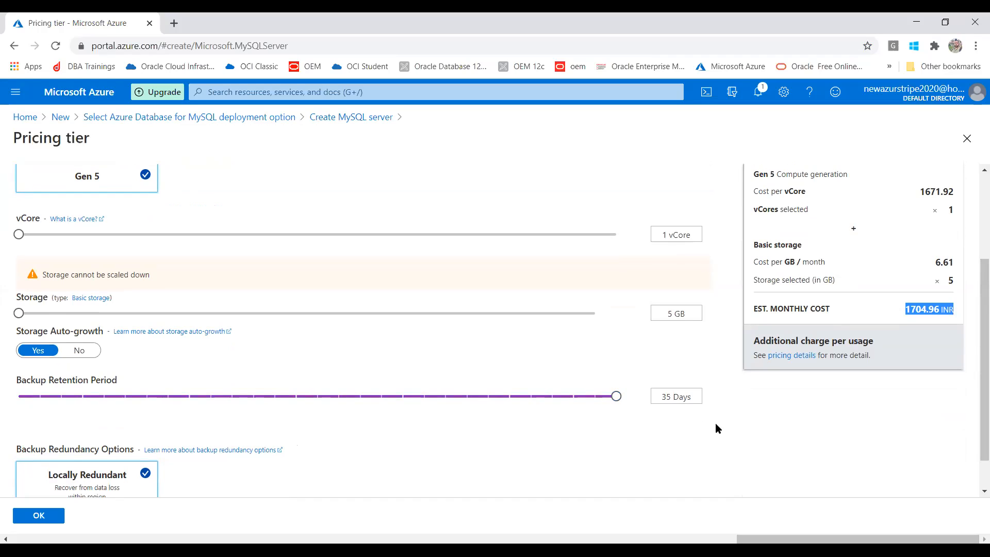
pyautogui.scroll(-1, 972, 376)
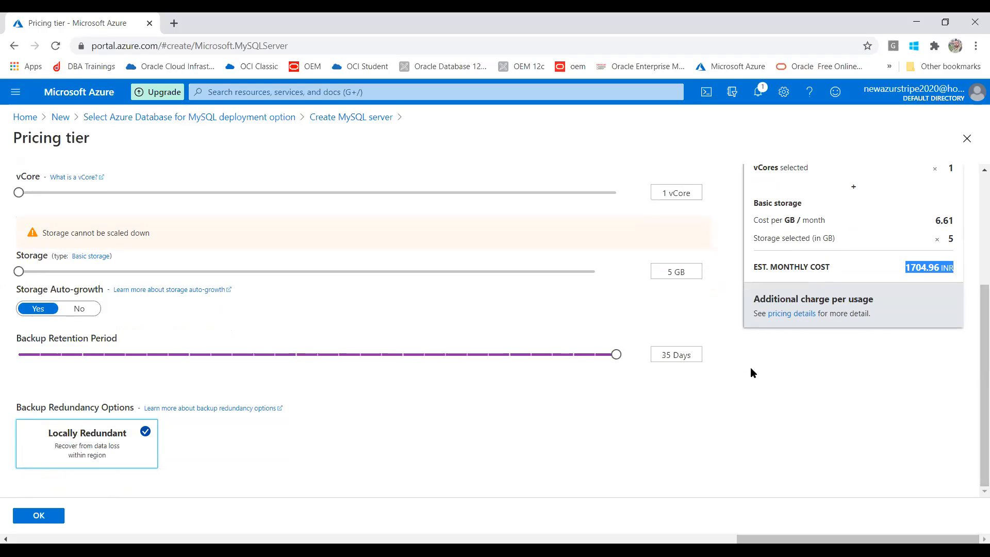
pyautogui.click(27, 354)
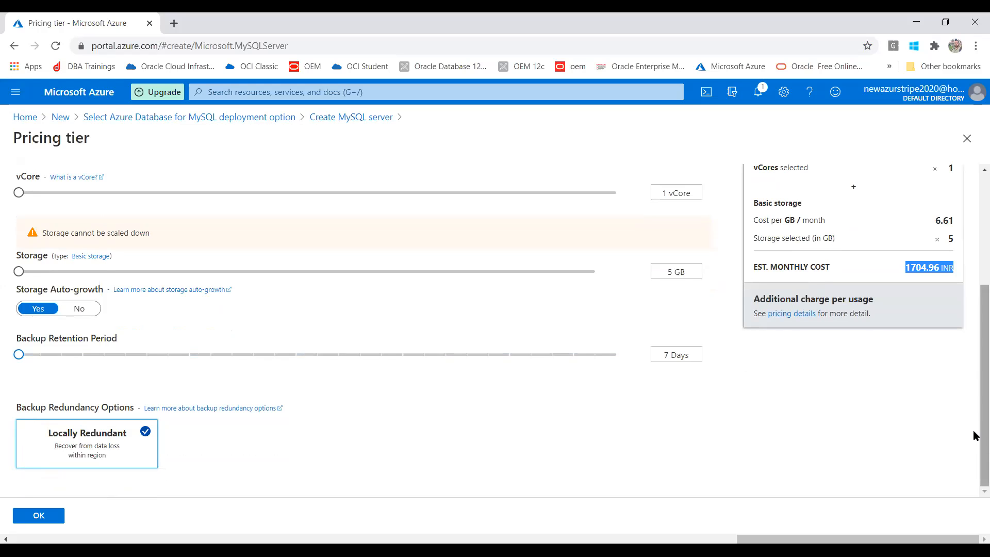
pyautogui.moveTo(974, 440); pyautogui.dragTo(975, 287)
# Step: Use General Purpose with 2 vCores, 5 GB storage and 35-day geo-redundant backups
pyautogui.click(313, 209)
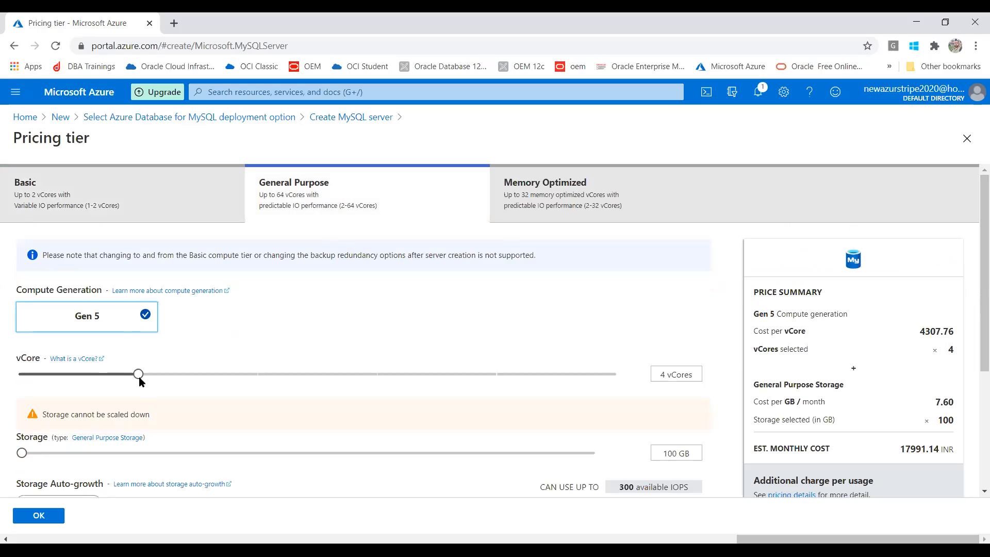
pyautogui.moveTo(137, 375); pyautogui.dragTo(18, 374)
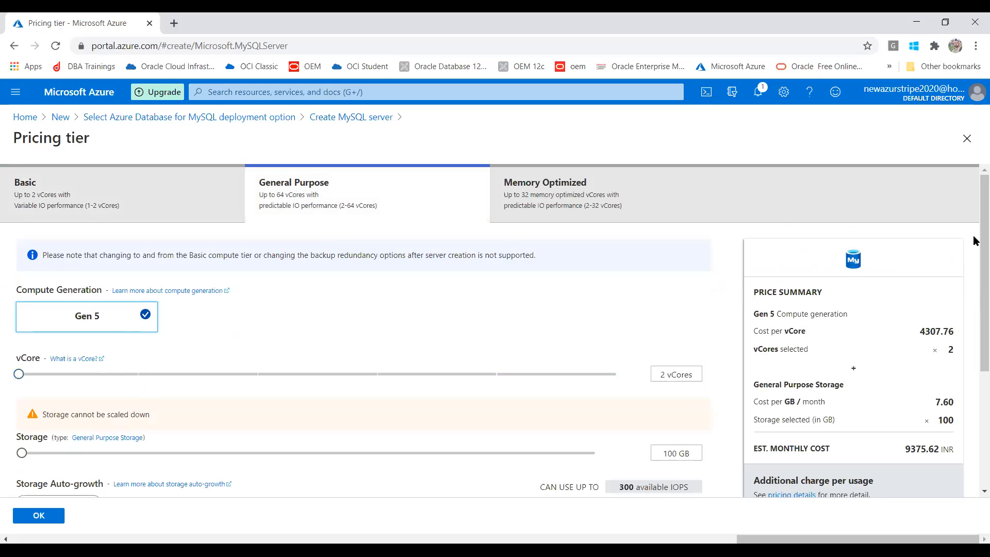
pyautogui.moveTo(973, 265); pyautogui.dragTo(975, 403)
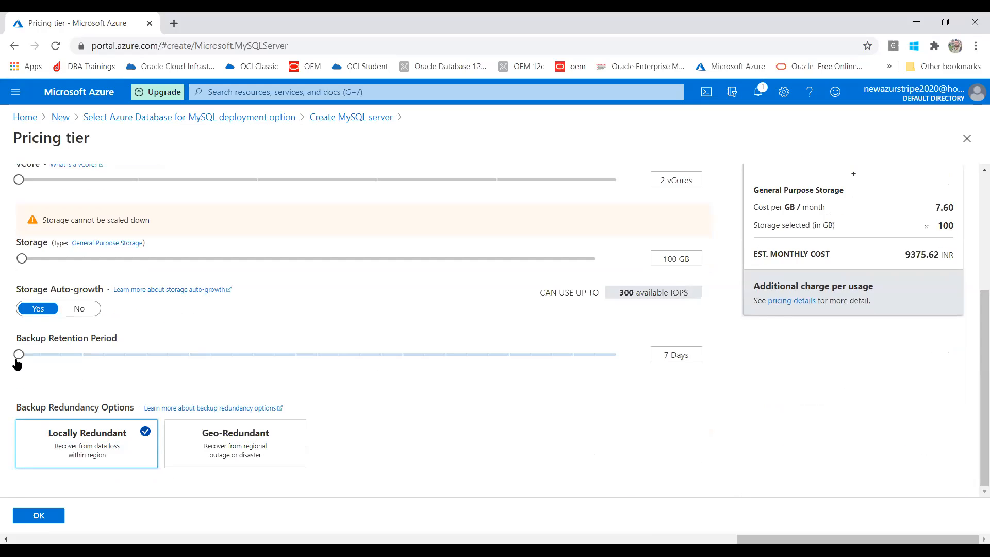
pyautogui.moveTo(18, 361); pyautogui.dragTo(755, 422)
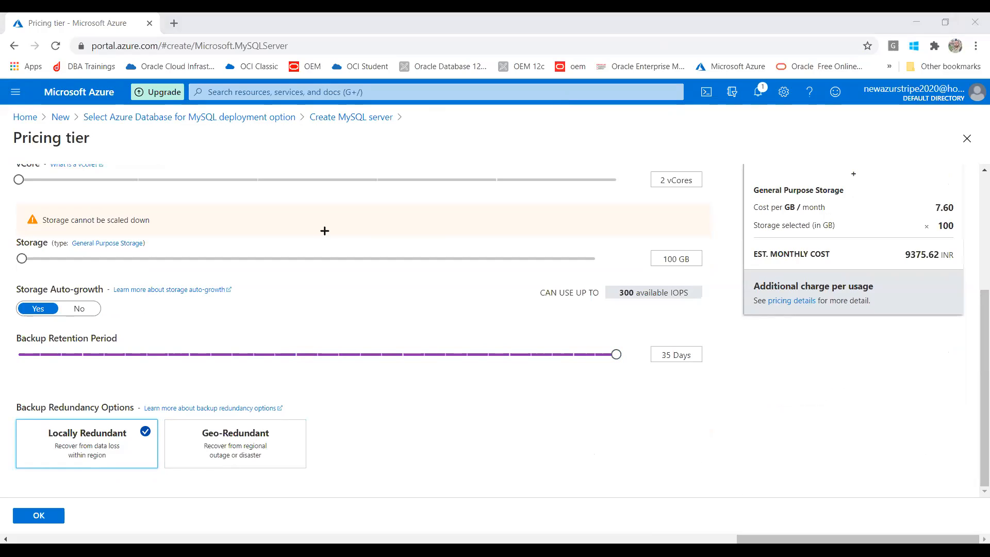
pyautogui.moveTo(161, 414)
pyautogui.mouseDown()
pyautogui.moveTo(206, 458)
pyautogui.moveTo(337, 468)
pyautogui.moveTo(309, 474)
pyautogui.mouseUp()
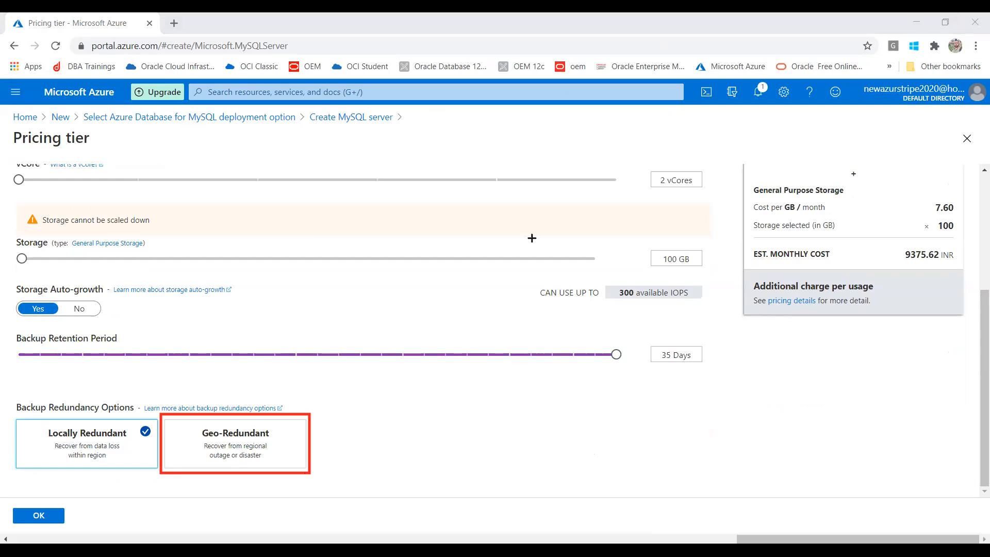
pyautogui.click(656, 117)
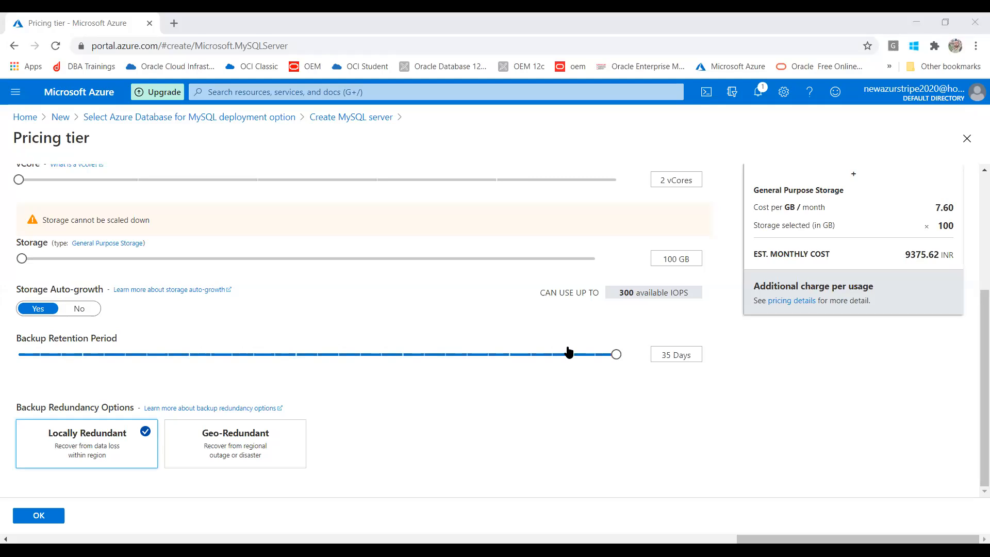
pyautogui.click(267, 438)
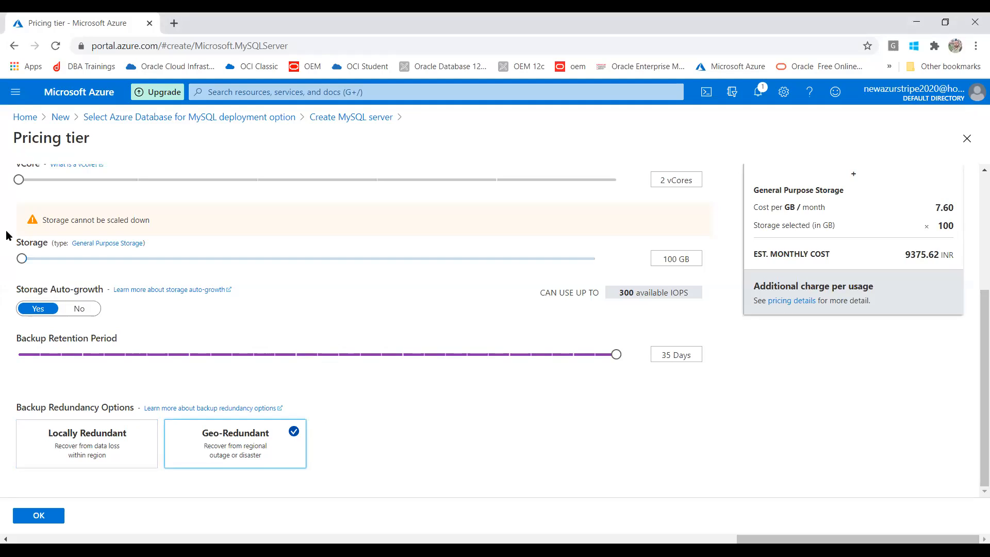
pyautogui.moveTo(21, 259); pyautogui.dragTo(2, 261)
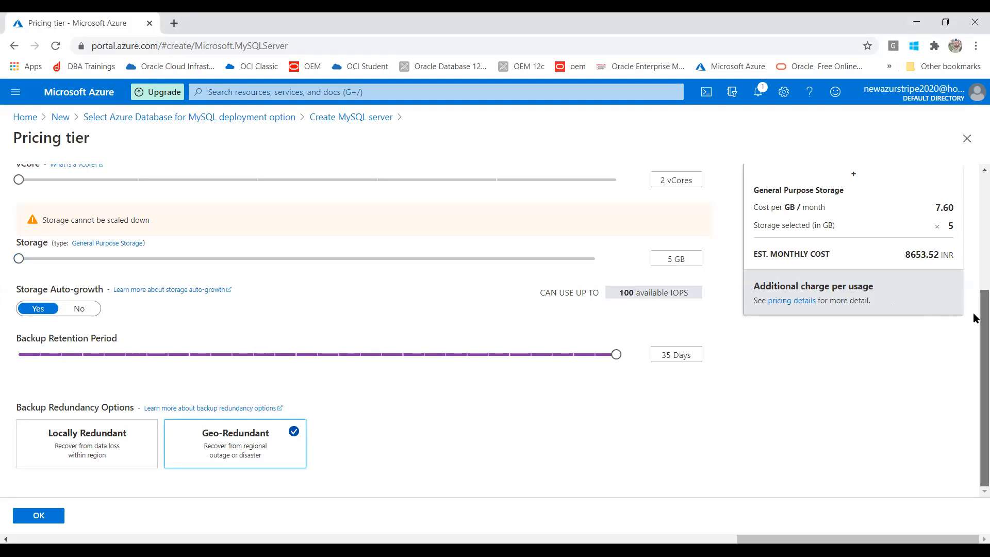
pyautogui.moveTo(974, 299); pyautogui.dragTo(976, 175)
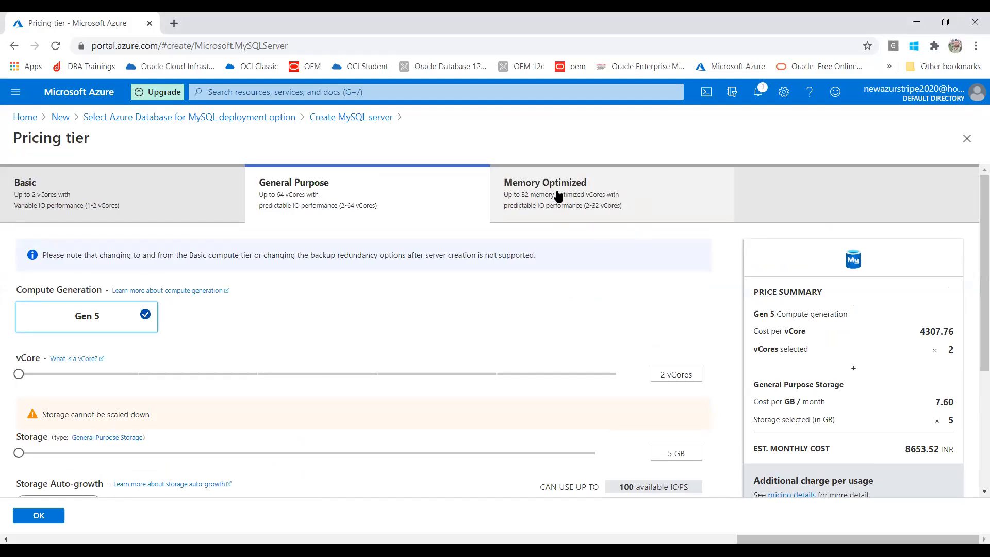
# Step: Switch to the Memory Optimized tier and slide vCores up to 16, then the maximum 32
pyautogui.click(558, 196)
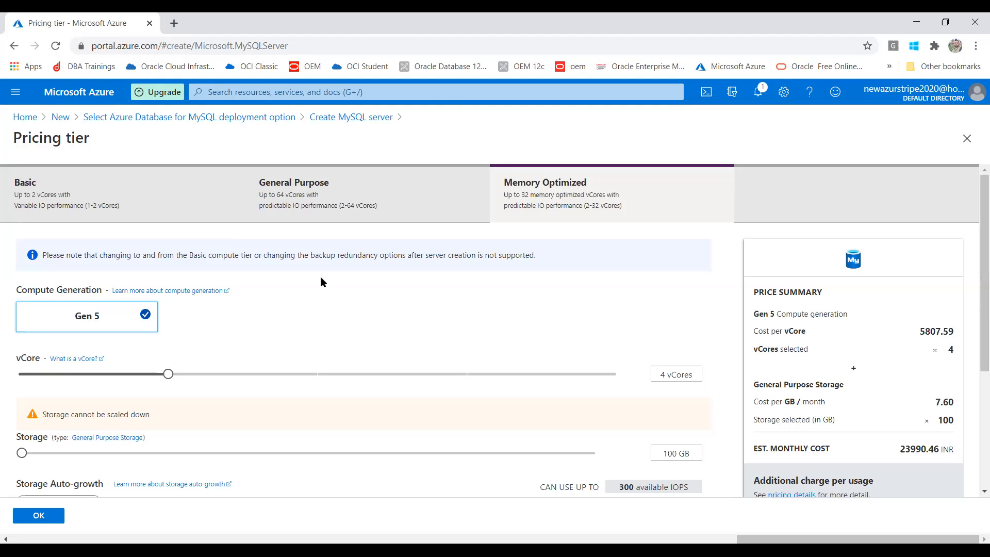
pyautogui.moveTo(172, 381)
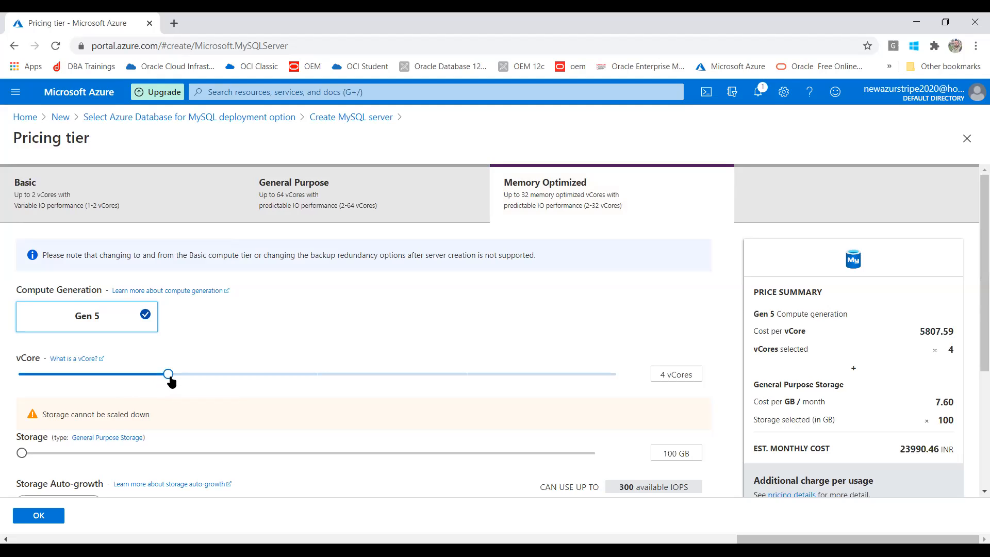
pyautogui.moveTo(172, 381); pyautogui.dragTo(455, 388)
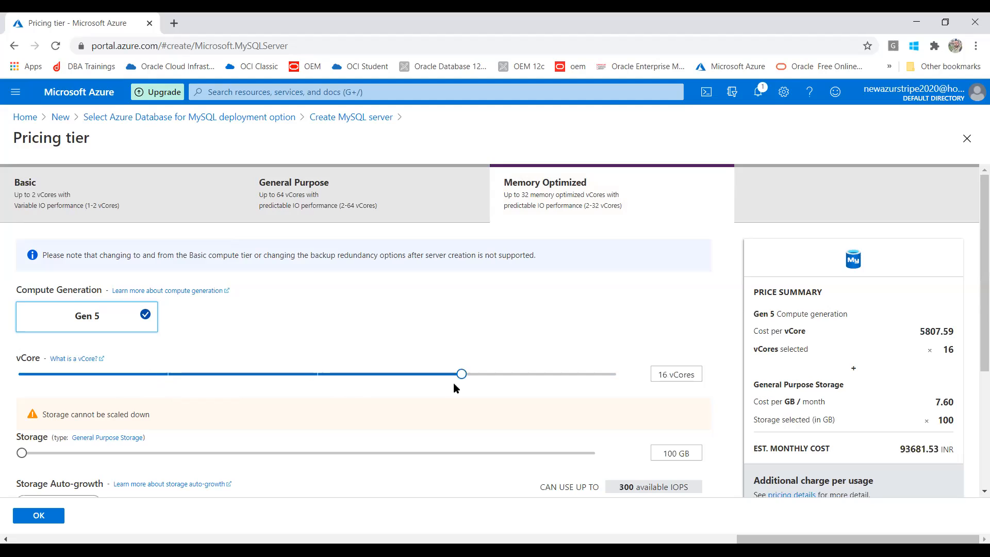
pyautogui.moveTo(582, 390); pyautogui.dragTo(645, 386)
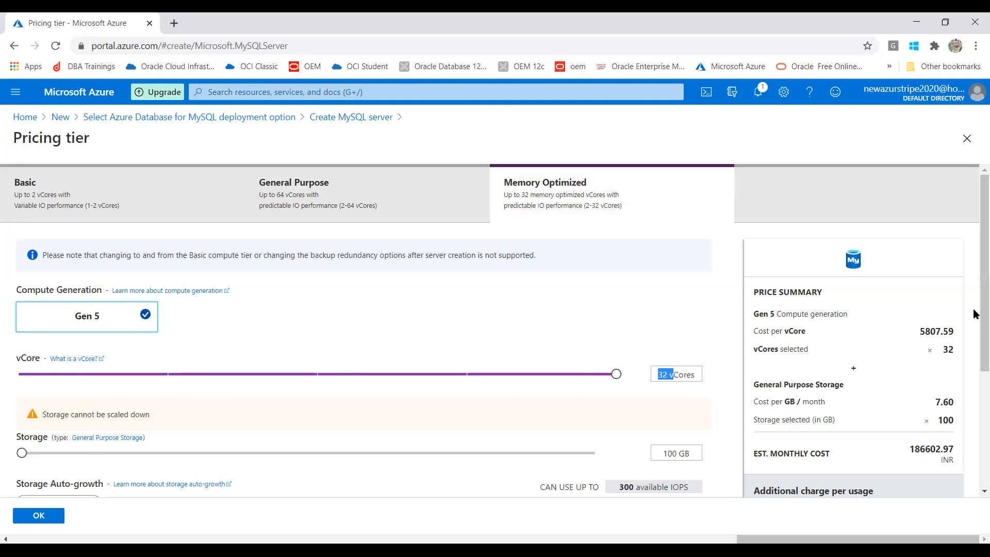
# Step: Set 7-day backup retention, locally redundant backups and 2 vCores, estimated at 12375.28 INR monthly
pyautogui.moveTo(975, 246); pyautogui.dragTo(974, 353)
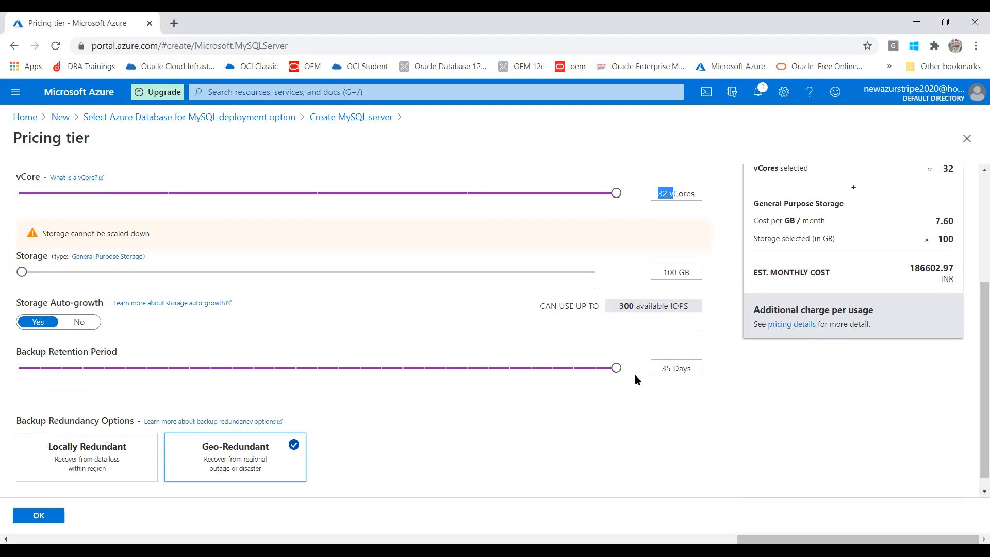
pyautogui.moveTo(618, 374); pyautogui.dragTo(2, 336)
pyautogui.click(90, 464)
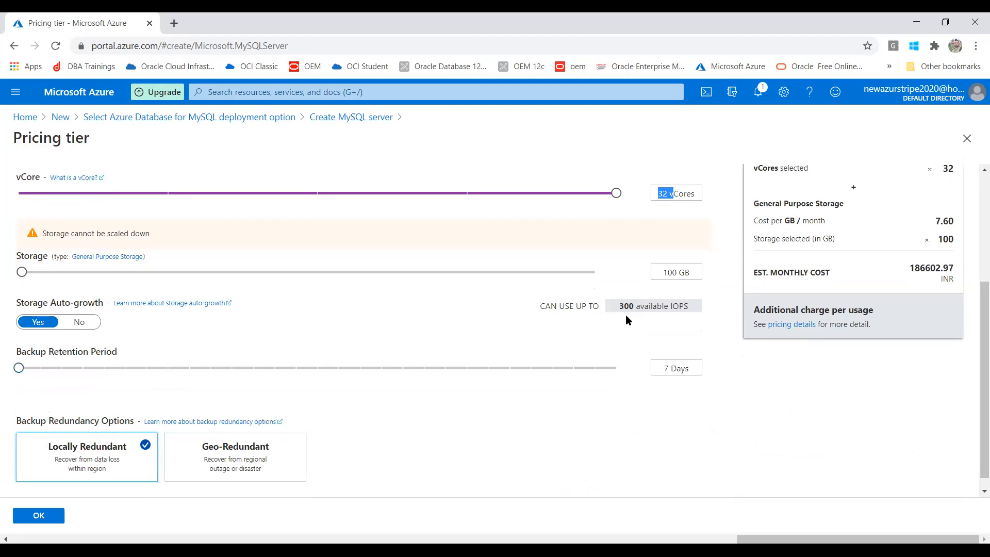
pyautogui.moveTo(982, 338); pyautogui.dragTo(982, 216)
pyautogui.moveTo(616, 374); pyautogui.dragTo(3, 370)
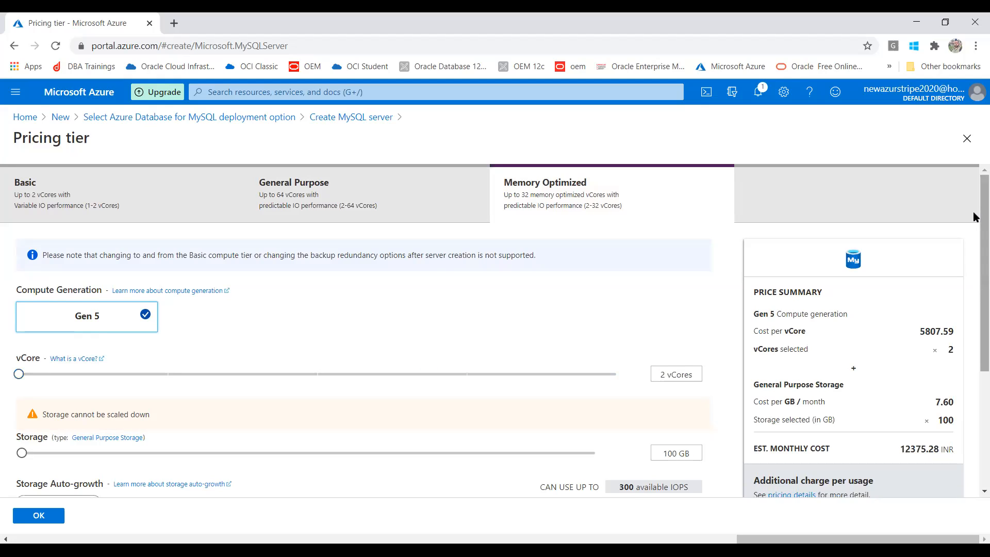
pyautogui.scroll(-2, 973, 209)
pyautogui.scroll(2, 973, 206)
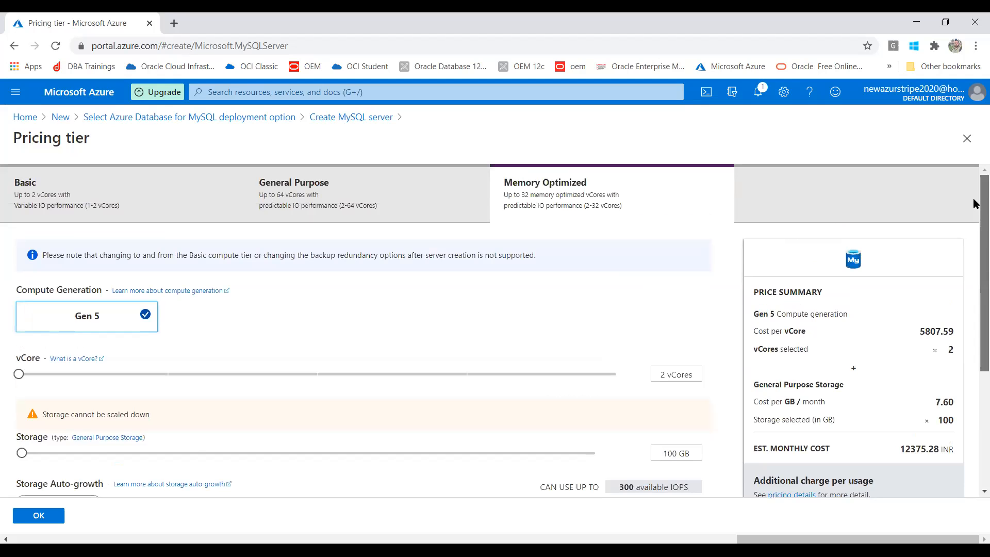
pyautogui.click(318, 197)
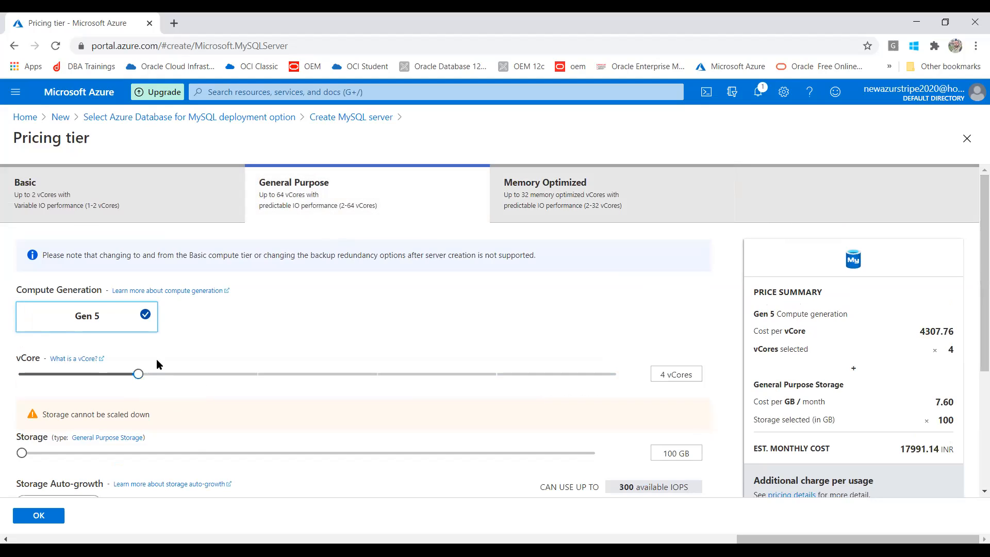
# Step: Try General Purpose at 64 then 2 vCores, then apply Basic with 1 vCore and 5 GB storage
pyautogui.moveTo(140, 375); pyautogui.dragTo(727, 421)
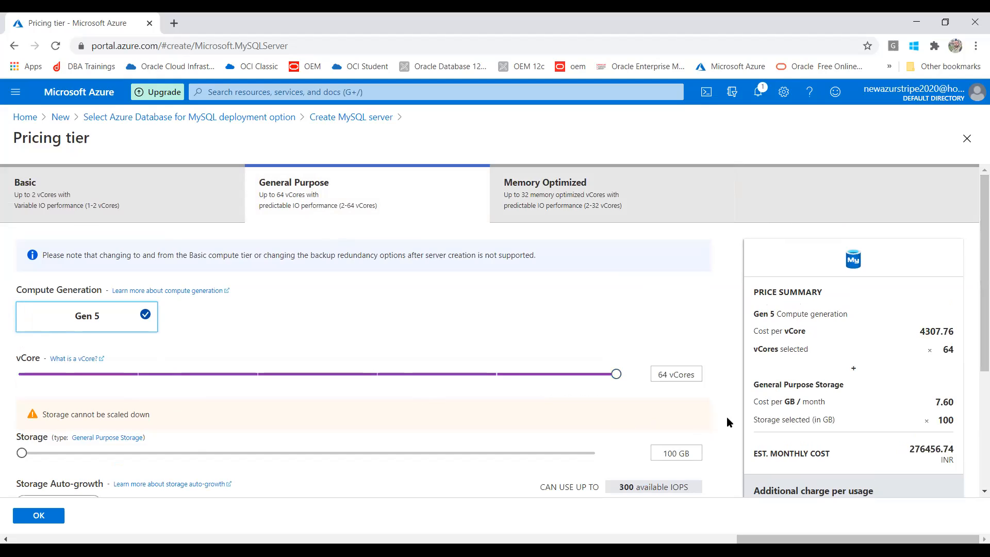
pyautogui.moveTo(616, 374); pyautogui.dragTo(2, 361)
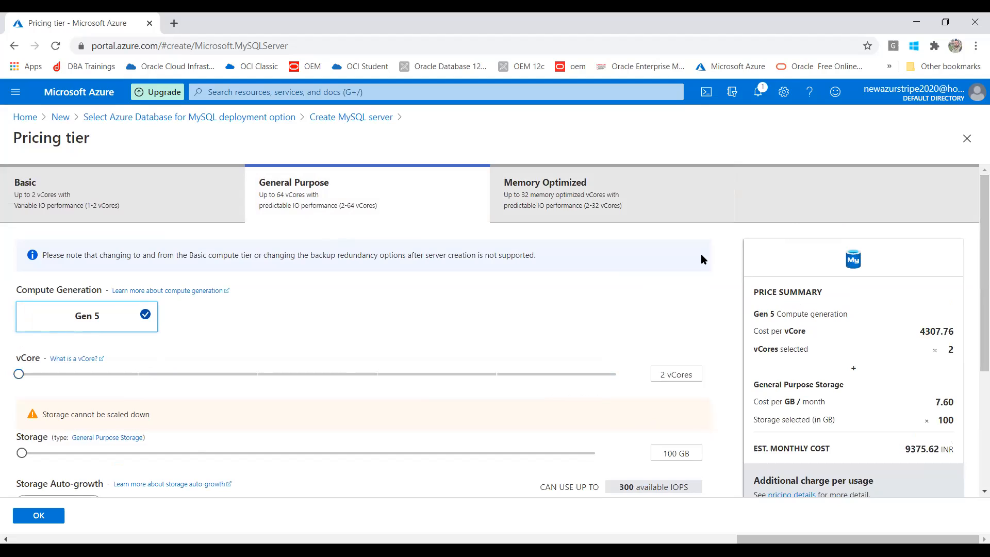
pyautogui.click(82, 216)
pyautogui.moveTo(458, 372); pyautogui.dragTo(2, 335)
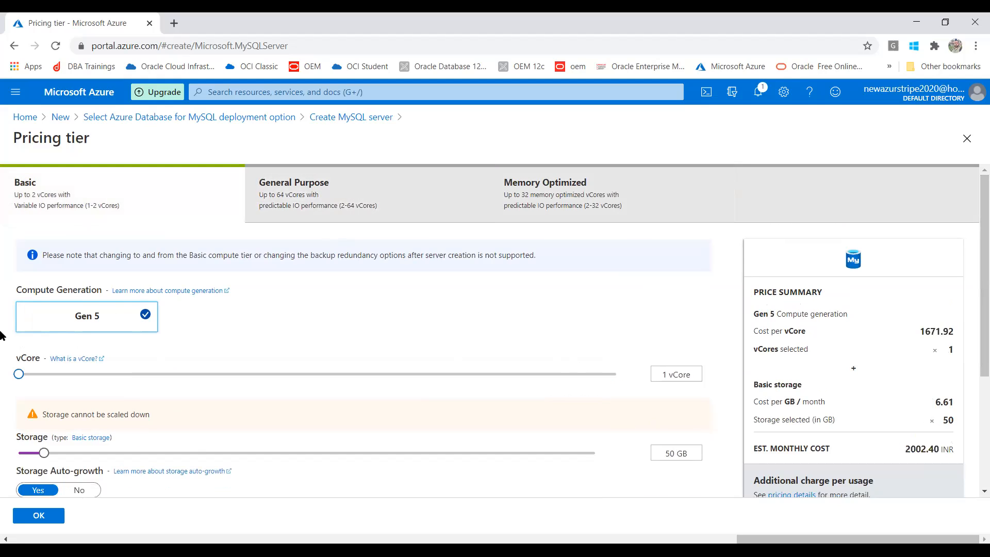
pyautogui.moveTo(974, 181); pyautogui.dragTo(977, 284)
pyautogui.moveTo(44, 284); pyautogui.dragTo(2, 294)
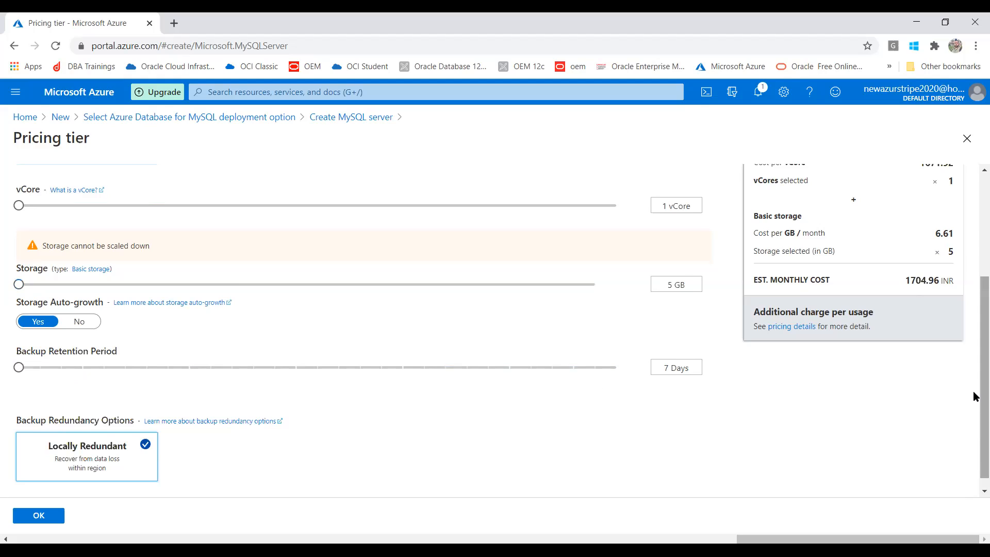
pyautogui.scroll(-1, 973, 400)
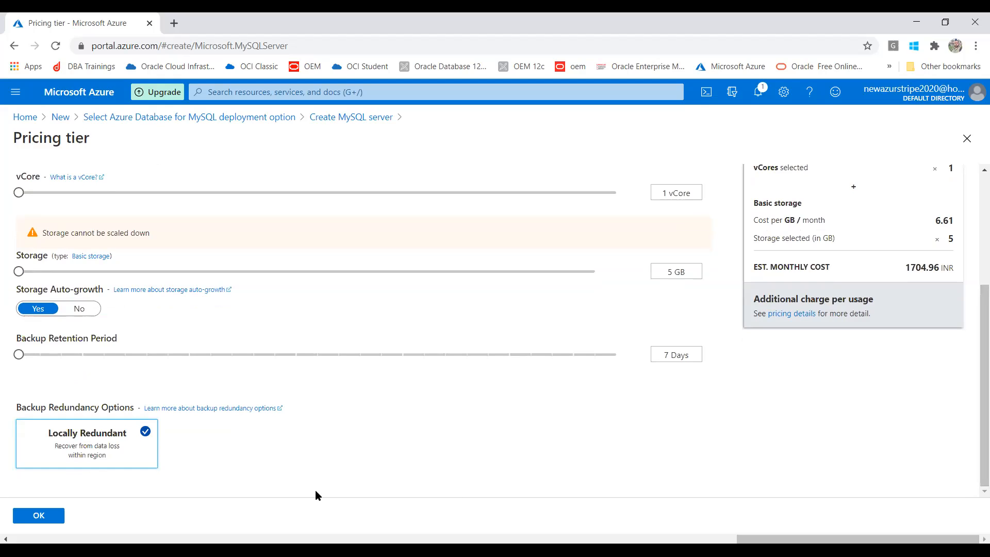
pyautogui.click(55, 515)
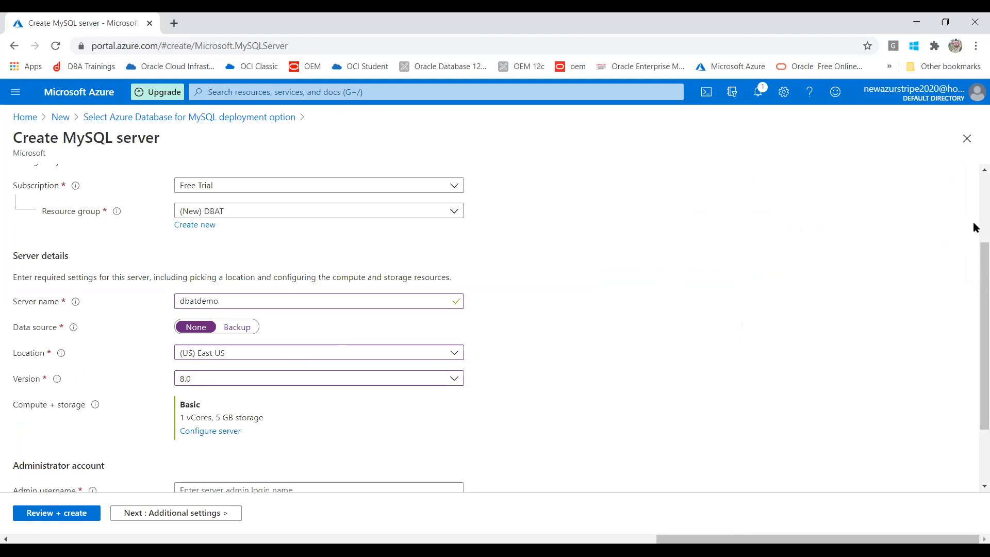
# Step: Fill the admin username from the saved suggestions
pyautogui.moveTo(976, 264); pyautogui.dragTo(974, 316)
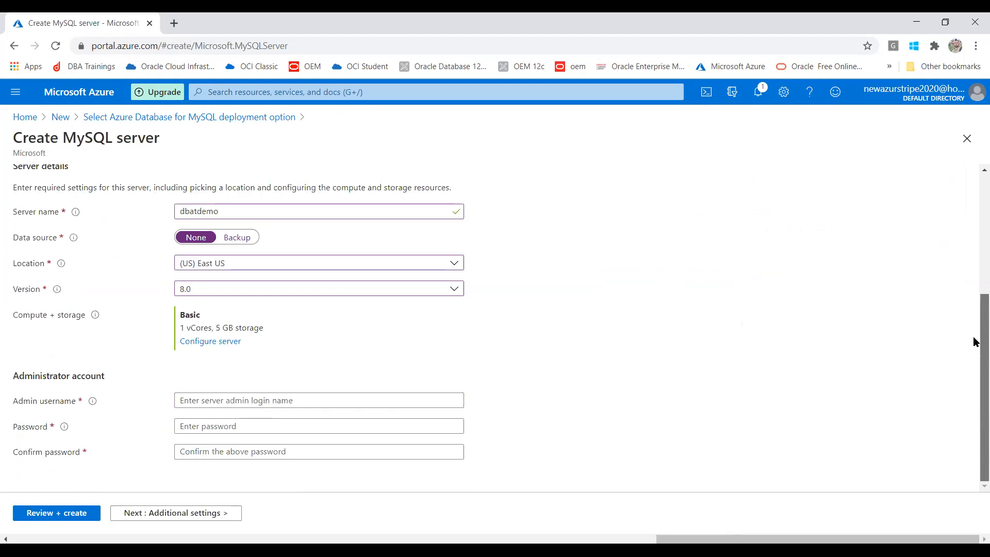
pyautogui.click(281, 403)
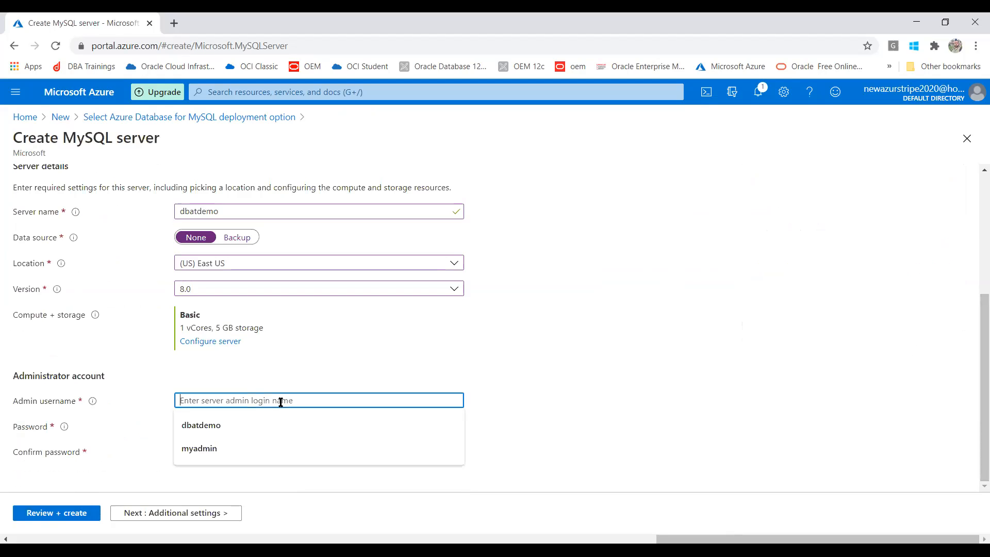
pyautogui.click(227, 447)
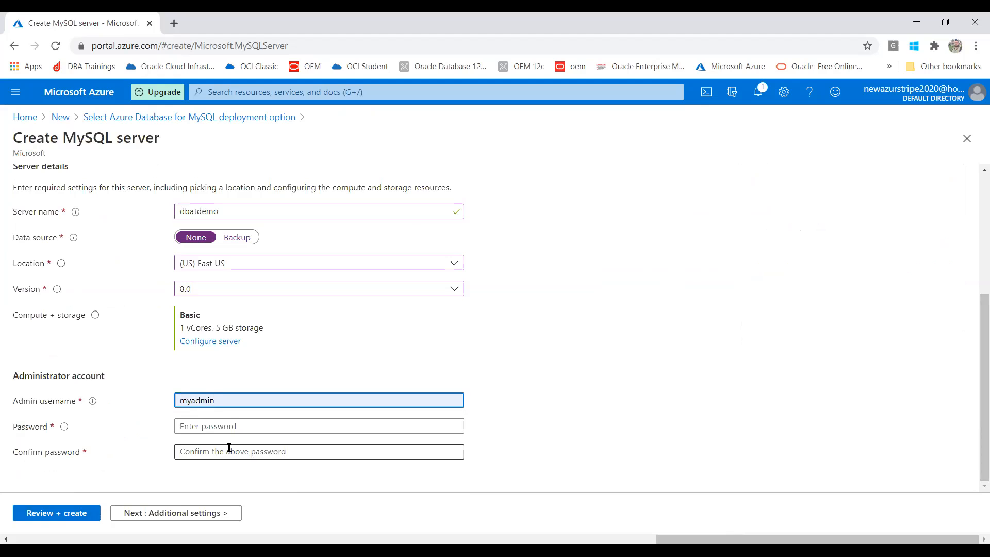
# Step: Enter the admin password and confirm it with the same value
pyautogui.click(209, 419)
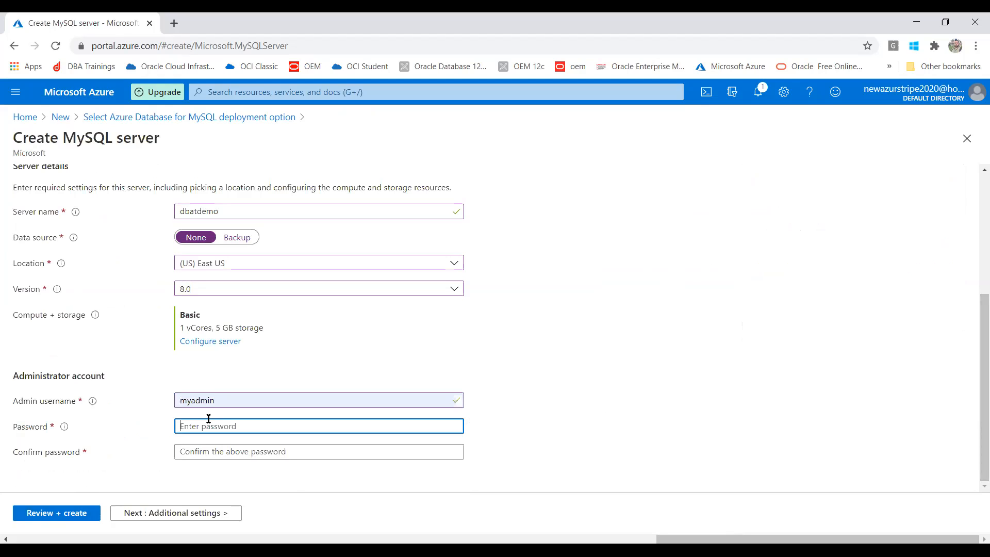
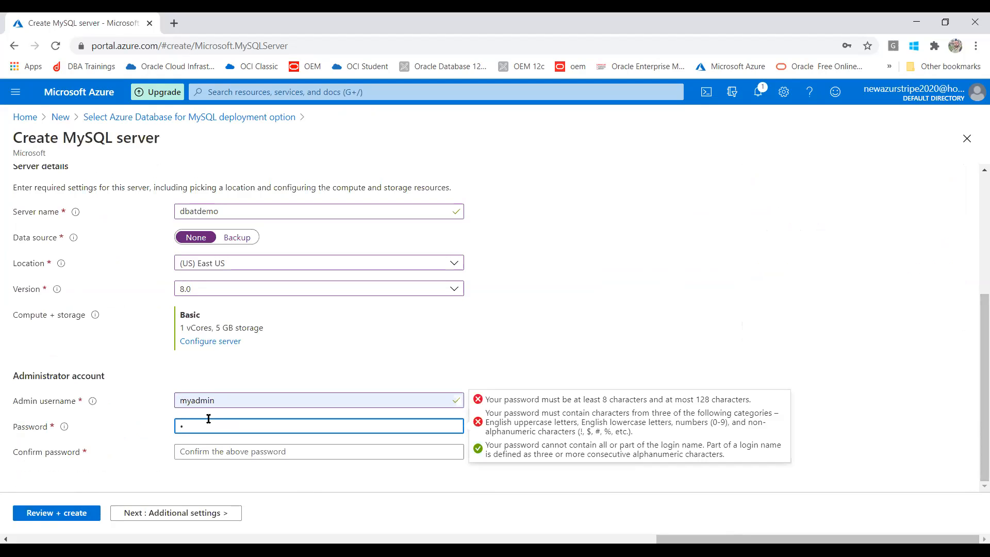
pyautogui.click(215, 450)
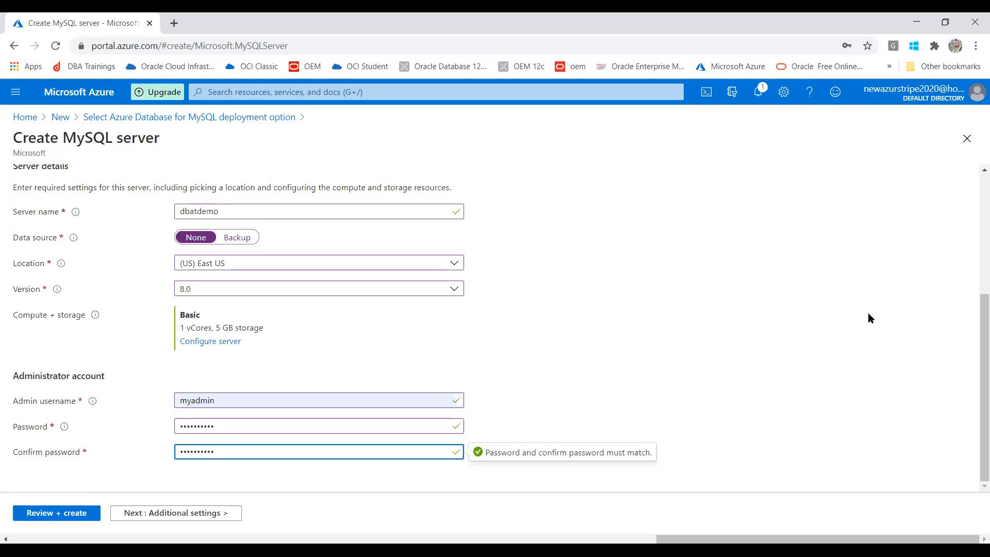
pyautogui.click(859, 322)
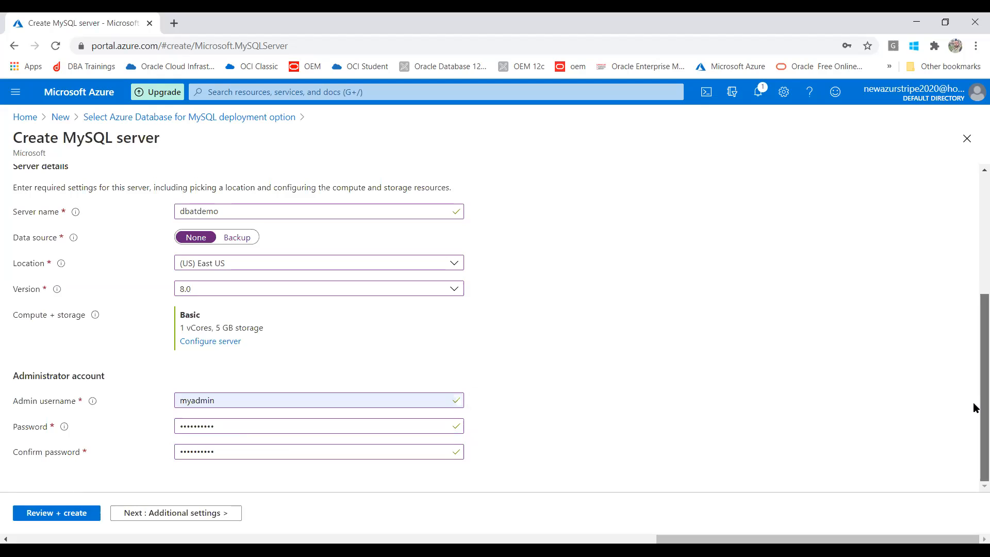
# Step: Review the dbatdemo settings and cost breakdown, then create the server in resource group DBAT
pyautogui.click(44, 513)
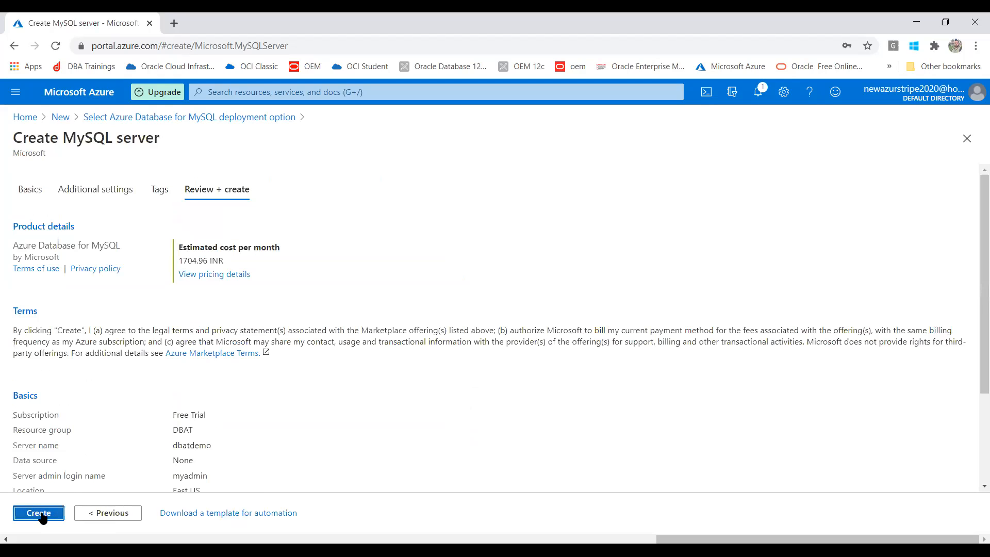
pyautogui.click(197, 275)
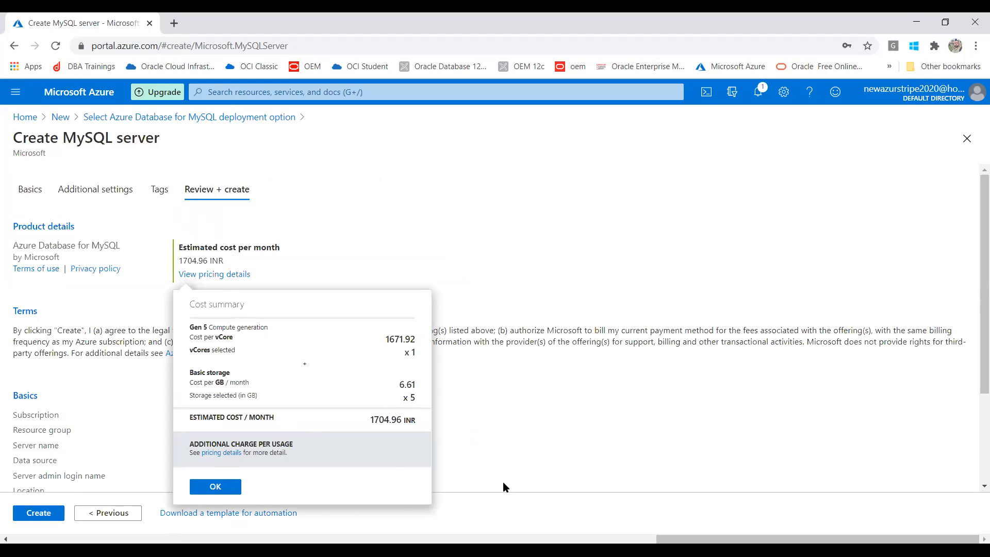
pyautogui.click(546, 438)
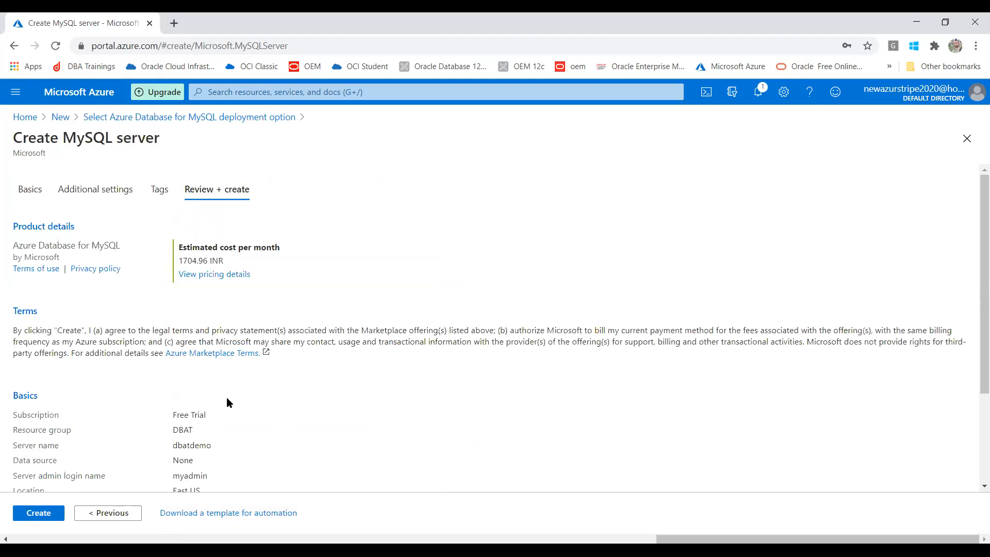
pyautogui.moveTo(976, 238); pyautogui.dragTo(975, 281)
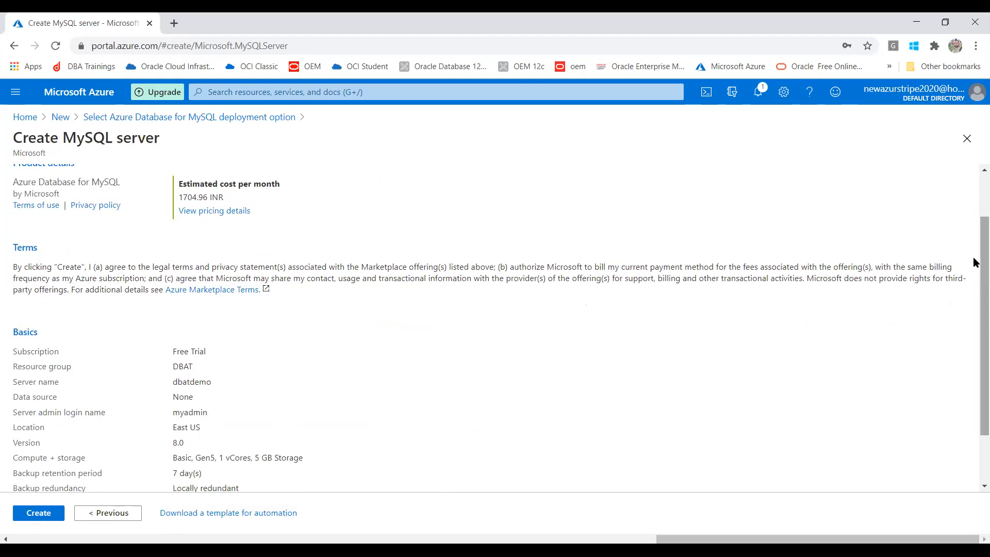
pyautogui.moveTo(974, 262); pyautogui.dragTo(975, 309)
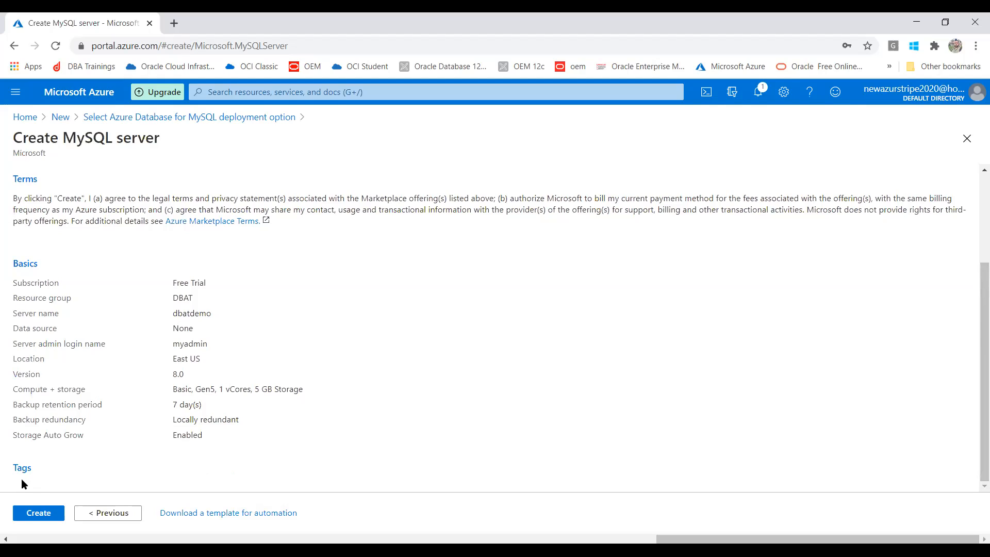
pyautogui.click(30, 516)
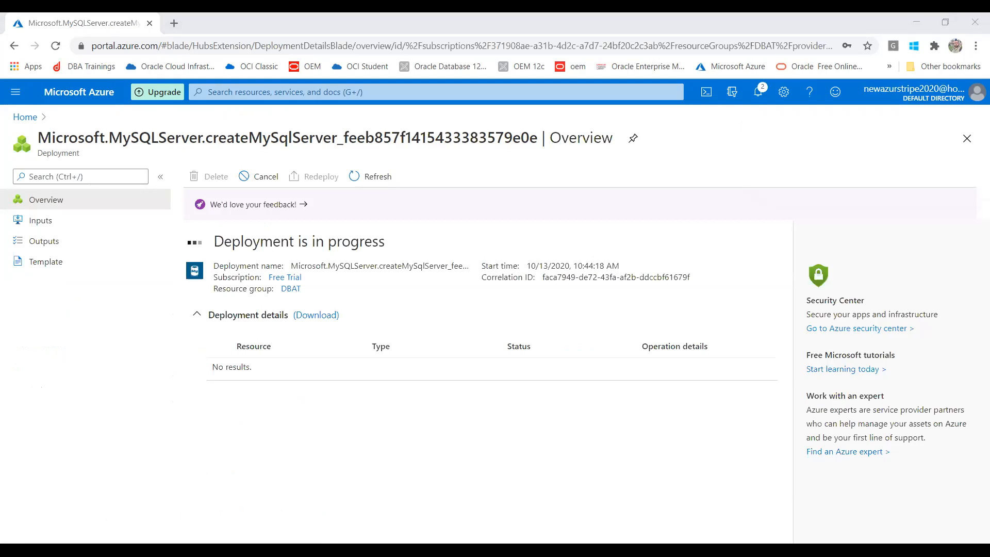
# Step: Check the VM window briefly, then view the dbatdemo deployment operation details
pyautogui.hotkey('alt', 'Tab')
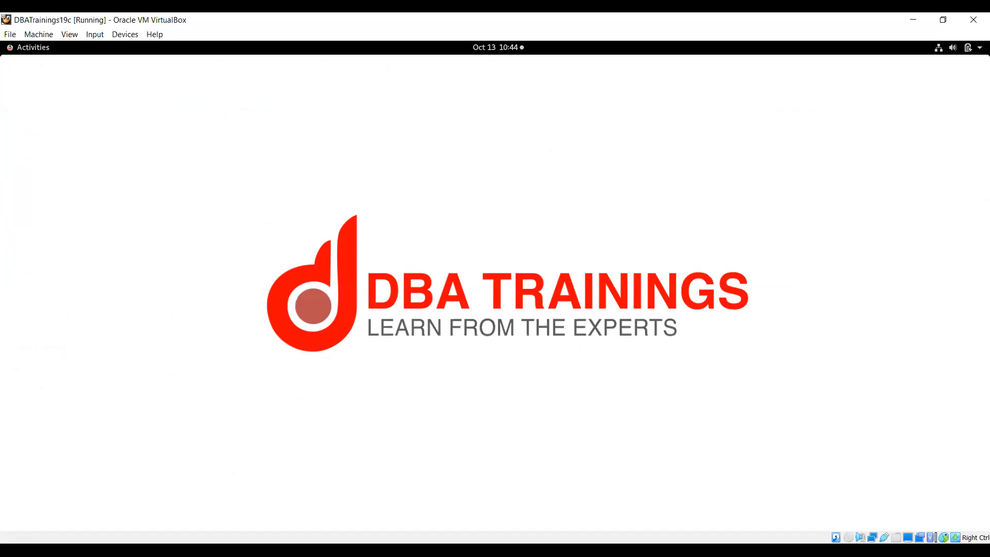
pyautogui.hotkey('alt', 'Tab')
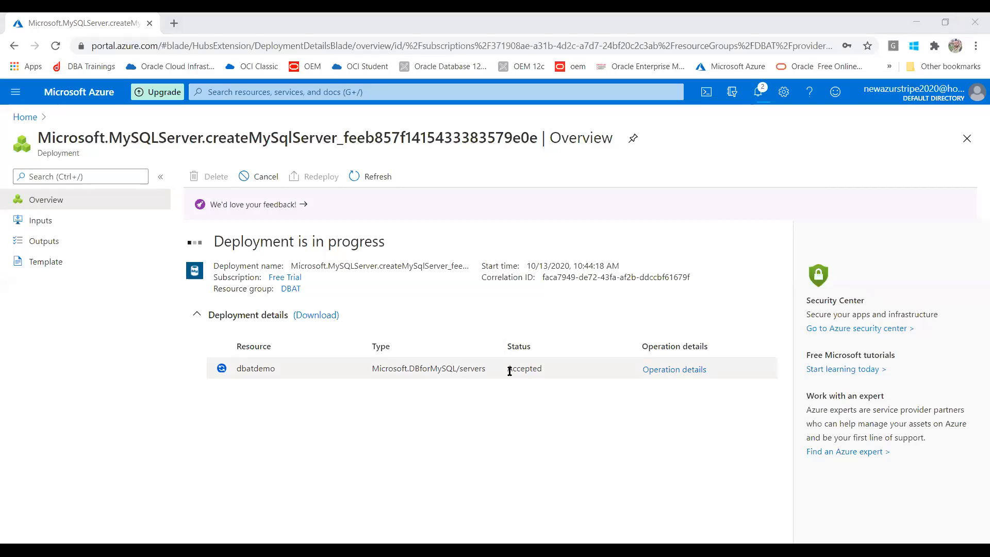
pyautogui.click(655, 371)
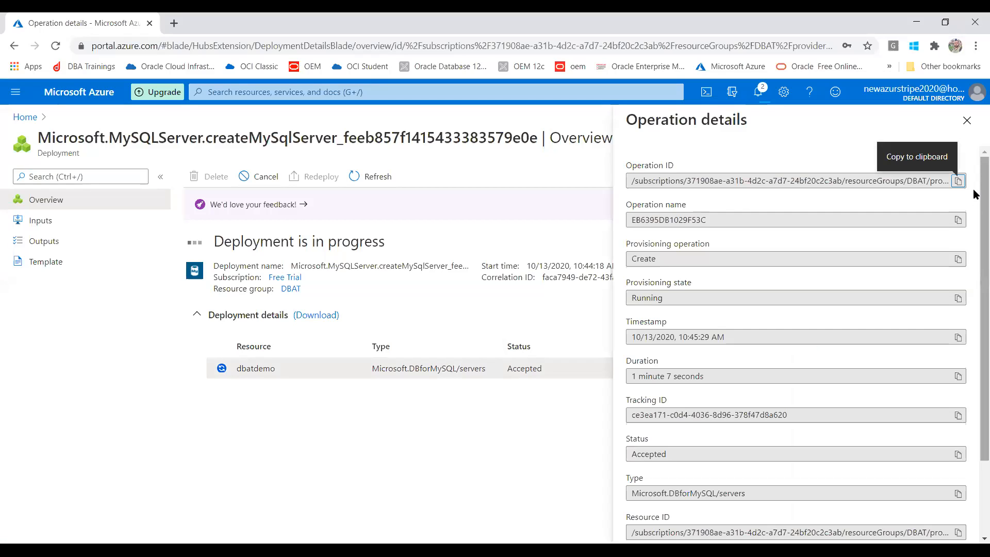
# Step: Close the operation details once deployment completes and go to the new dbatdemo server
pyautogui.scroll(-2, 974, 257)
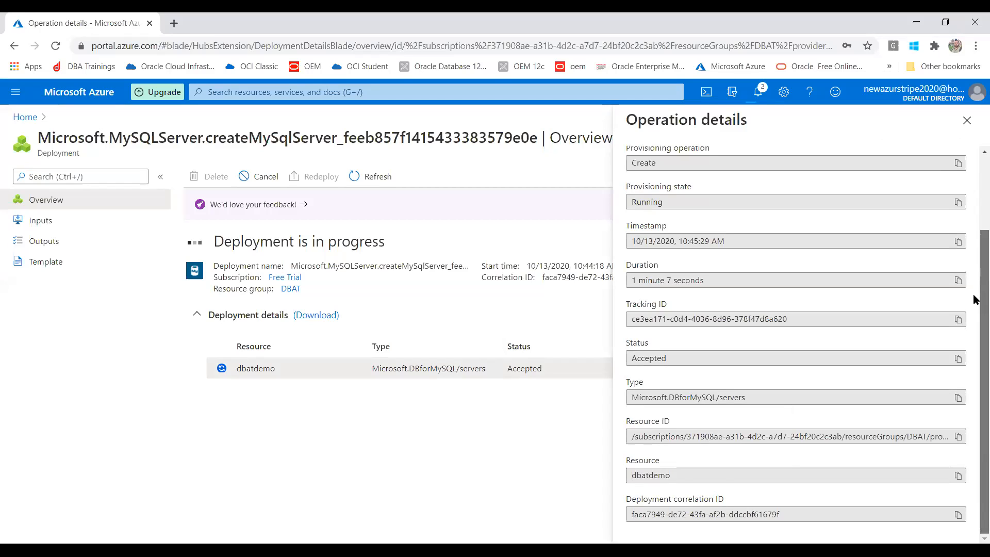
pyautogui.scroll(2, 975, 232)
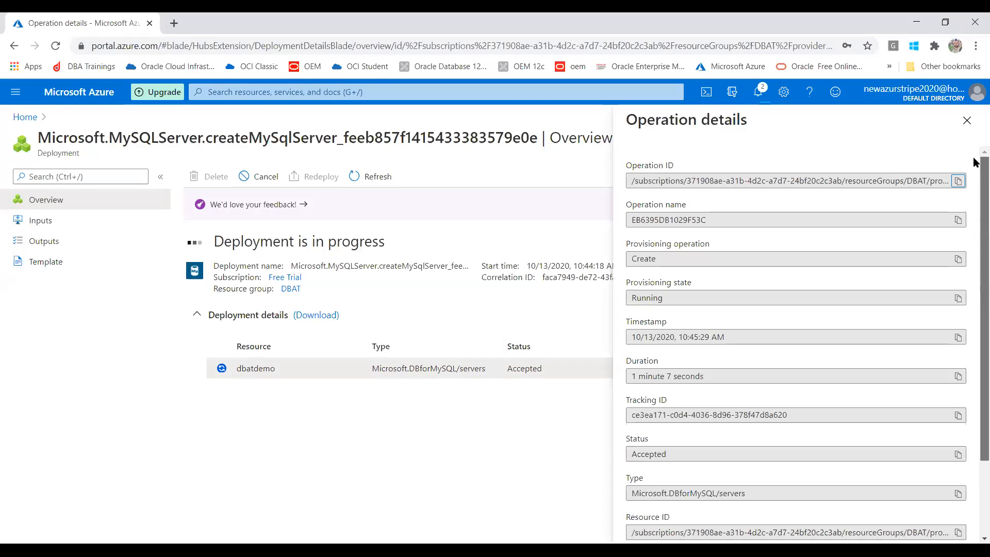
pyautogui.click(967, 122)
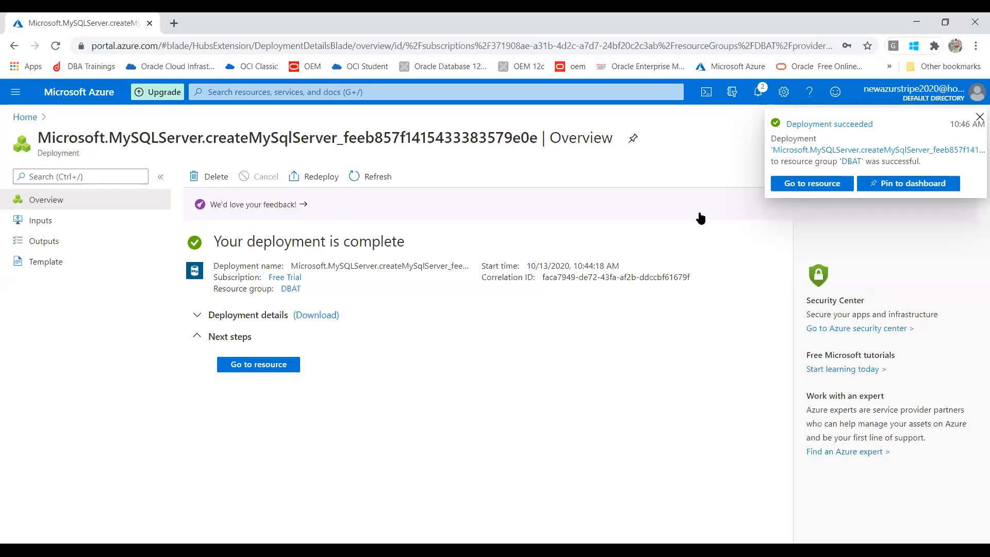
pyautogui.click(811, 187)
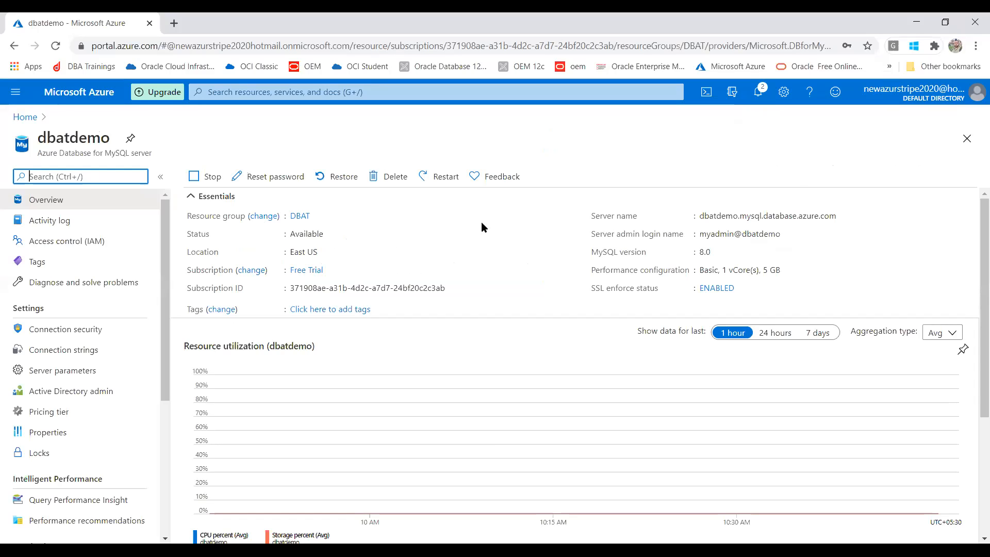
# Step: Review the dbatdemo overview, then go to its Connection security settings
pyautogui.moveTo(819, 217)
pyautogui.moveTo(975, 205); pyautogui.dragTo(976, 232)
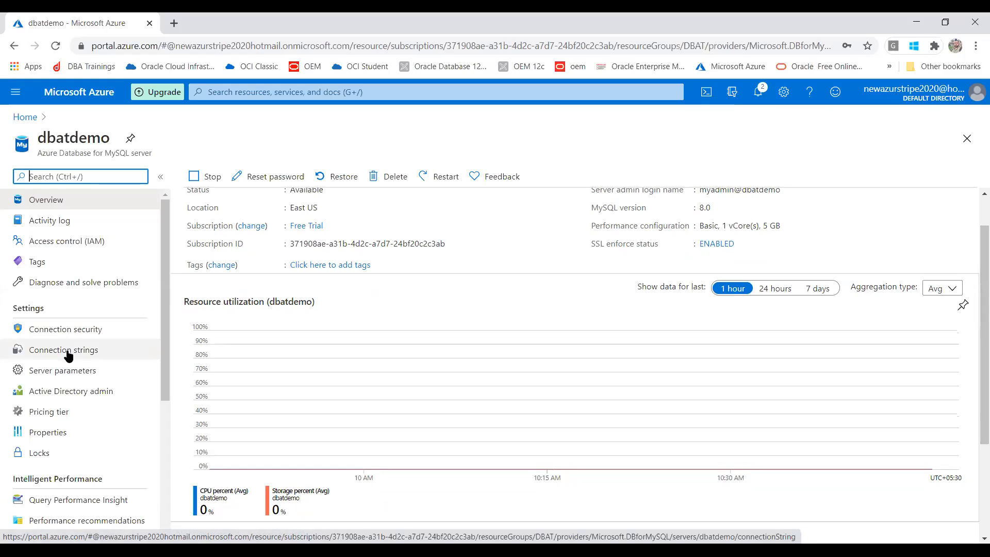
pyautogui.click(69, 334)
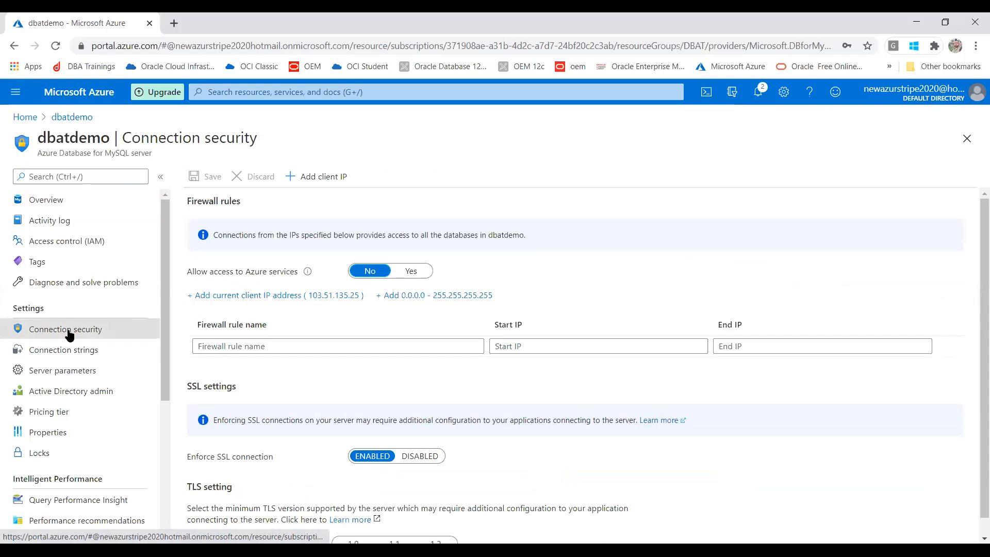
# Step: Add a firewall rule admitting the current client IP address
pyautogui.click(257, 296)
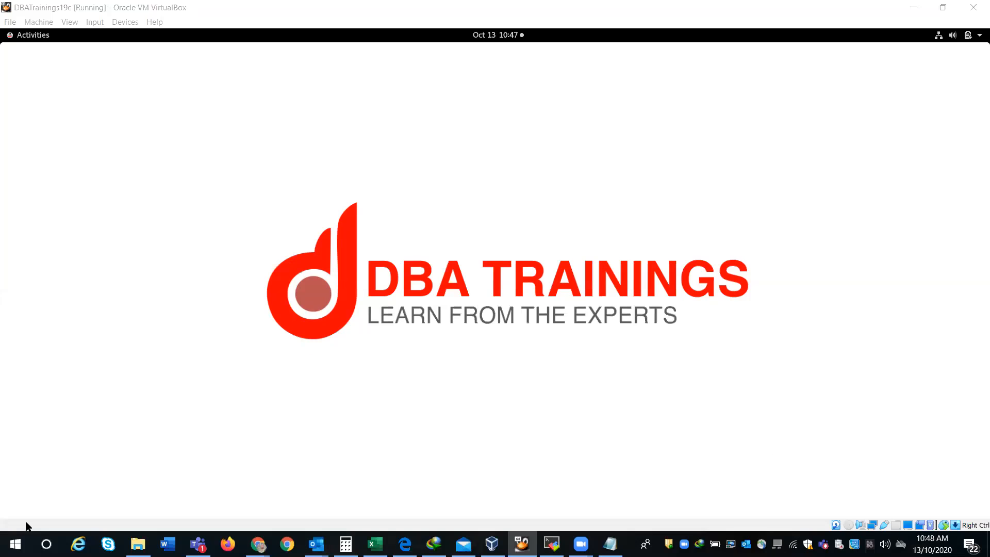
# Step: Launch MySQL Workbench 8.0 CE from the Start menu search
pyautogui.click(15, 544)
pyautogui.write('my')
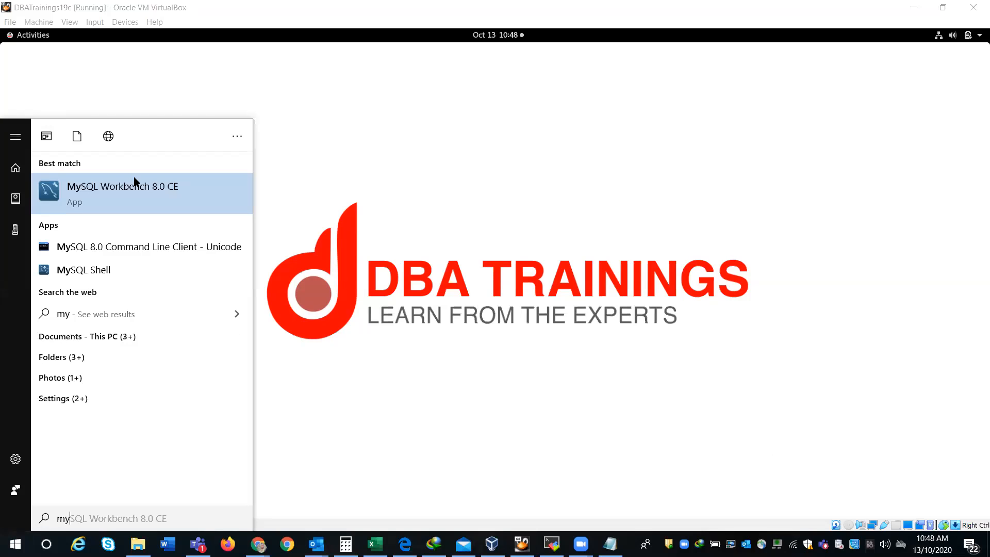
pyautogui.click(135, 183)
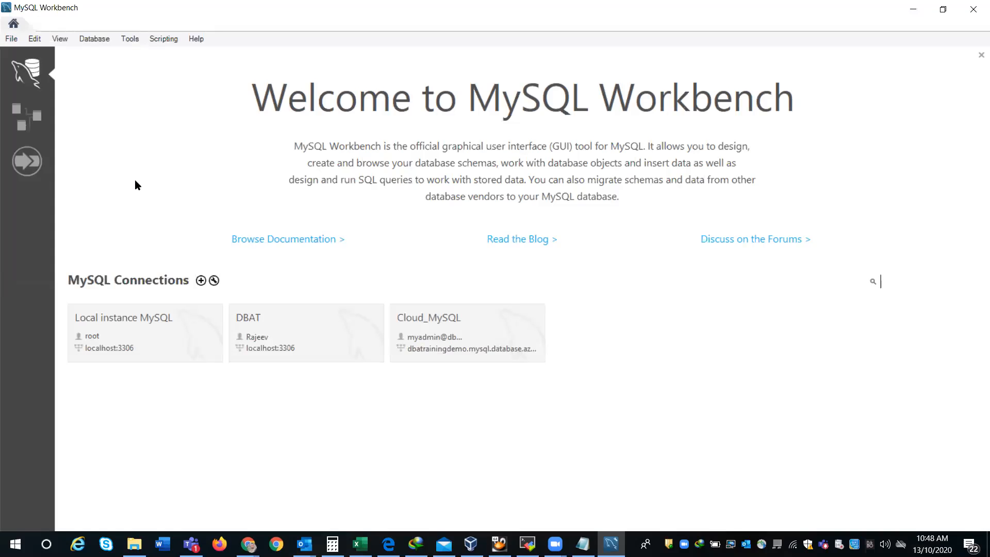
# Step: Start a new connection named DBAT_Azure and select its Hostname field
pyautogui.click(199, 280)
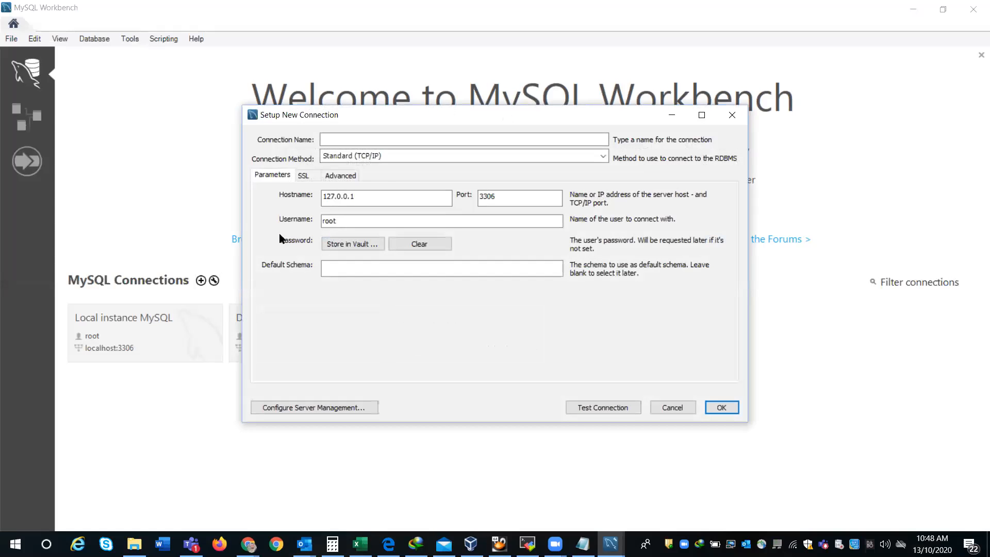
pyautogui.click(354, 139)
pyautogui.write('DBAT_Azure')
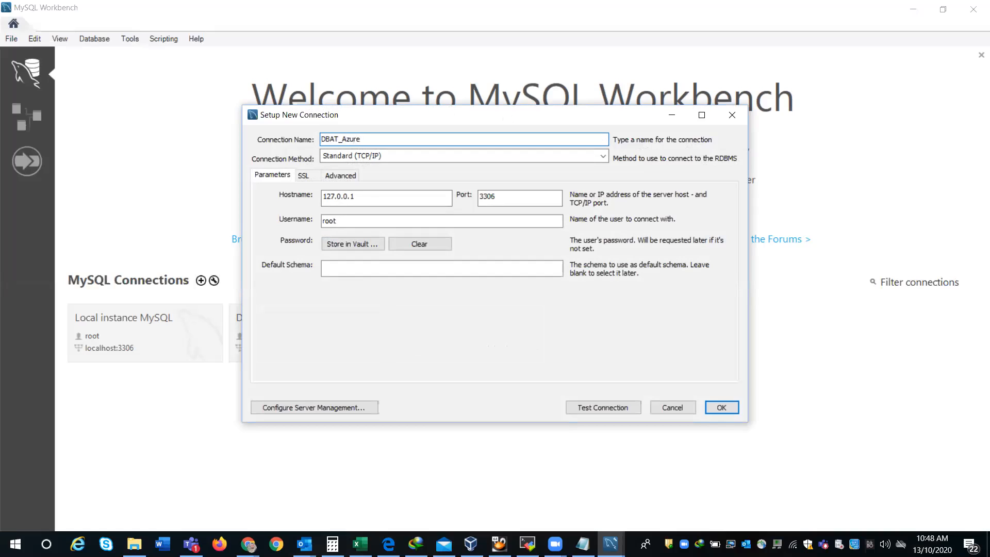
pyautogui.click(359, 201)
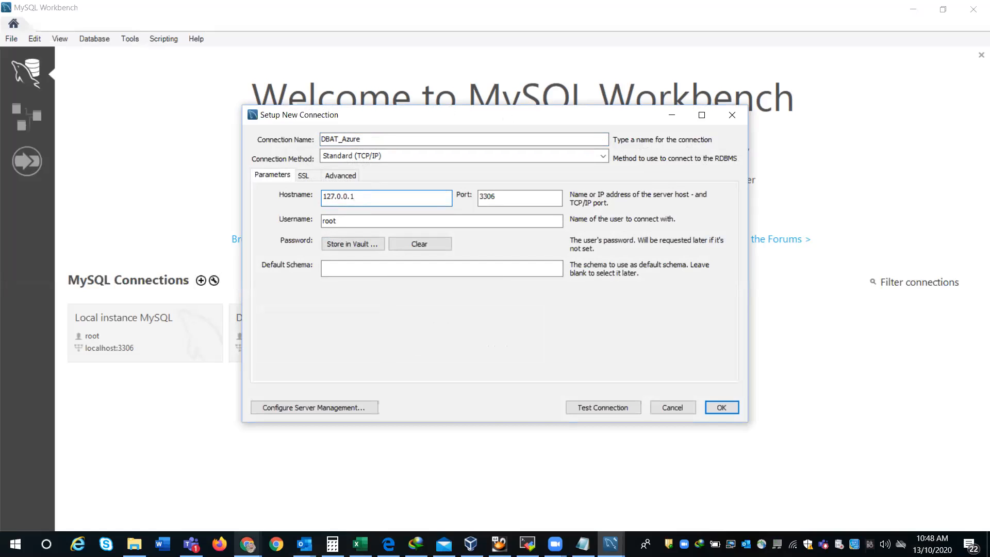
pyautogui.moveTo(248, 544)
pyautogui.click(350, 481)
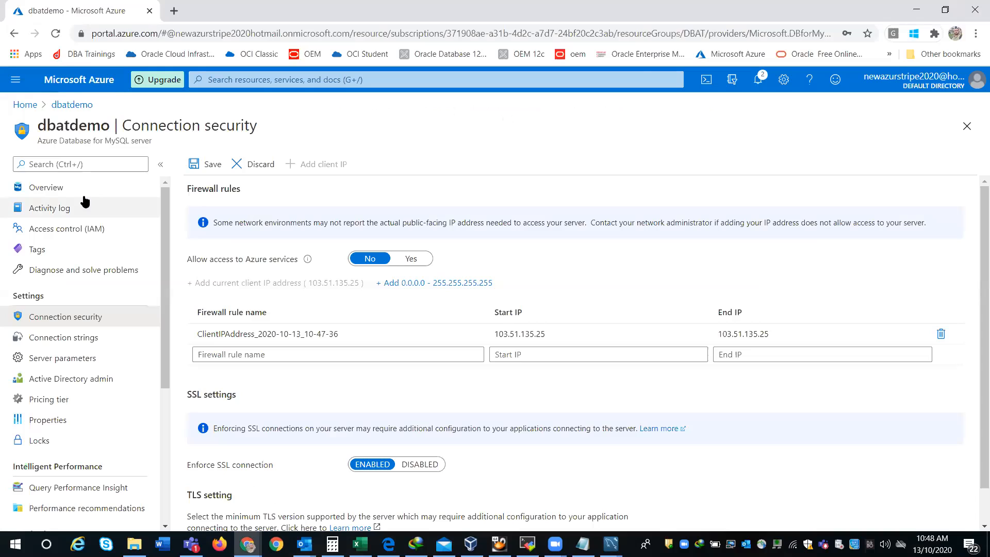
# Step: Save the client IP firewall rule and copy the server name dbatdemo.mysql.database.azure.com
pyautogui.click(60, 192)
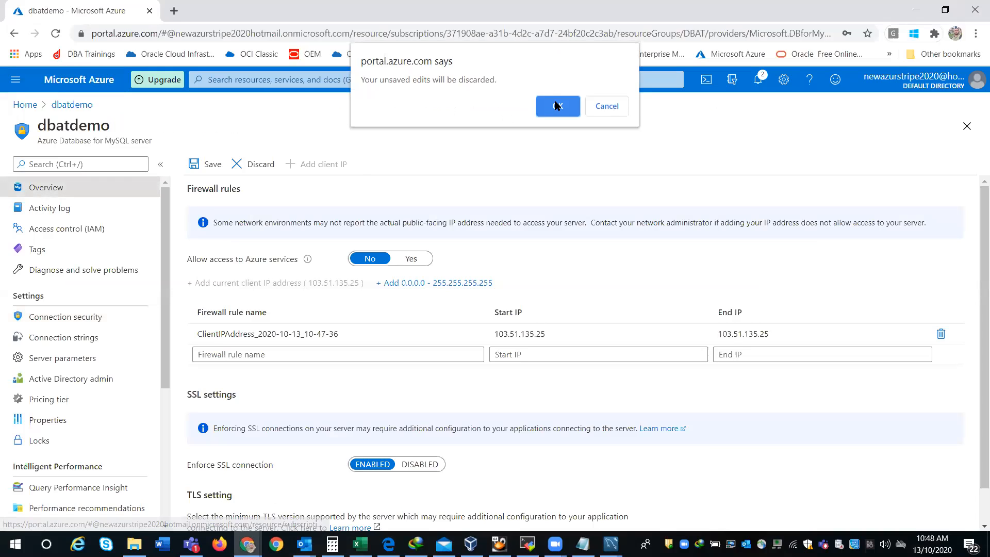
pyautogui.click(625, 109)
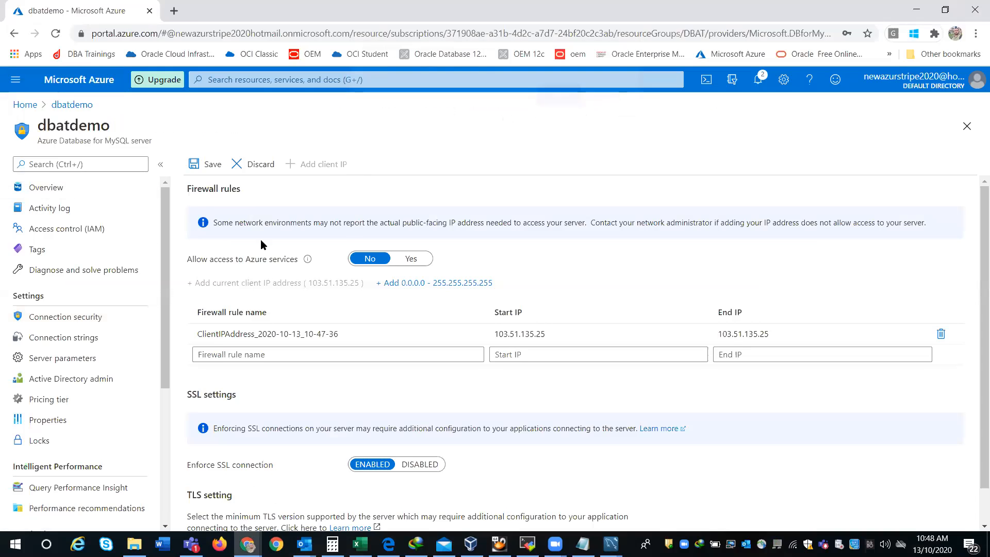
pyautogui.click(206, 164)
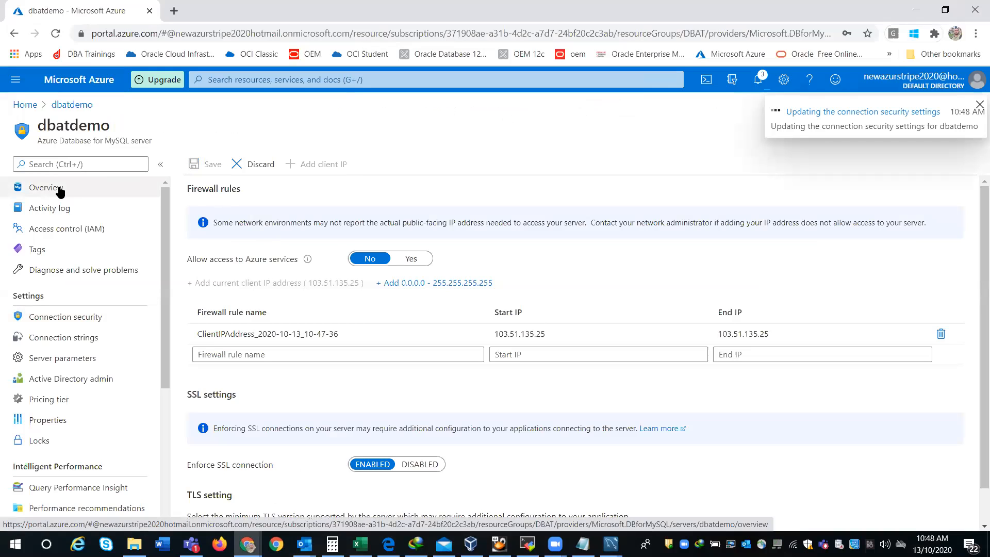
pyautogui.click(60, 189)
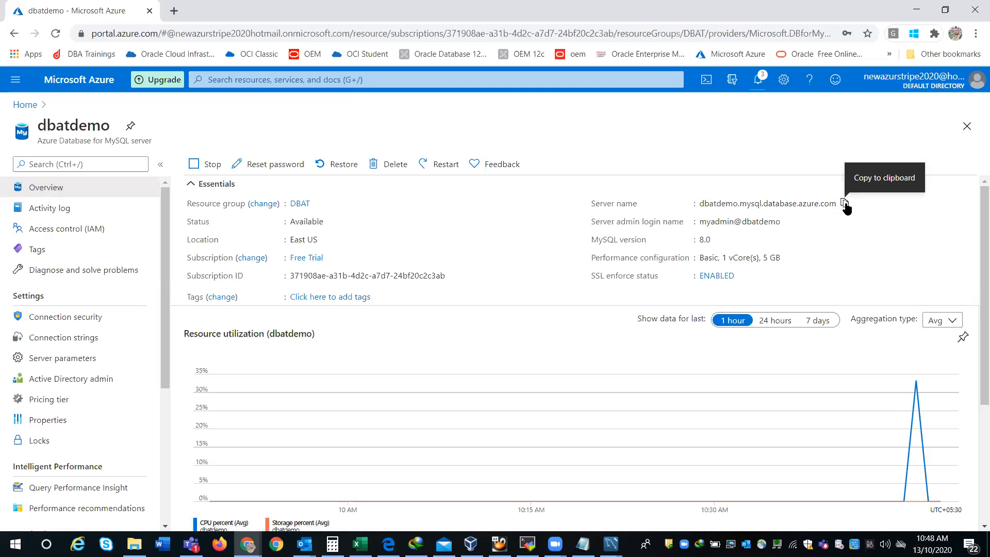
pyautogui.click(845, 204)
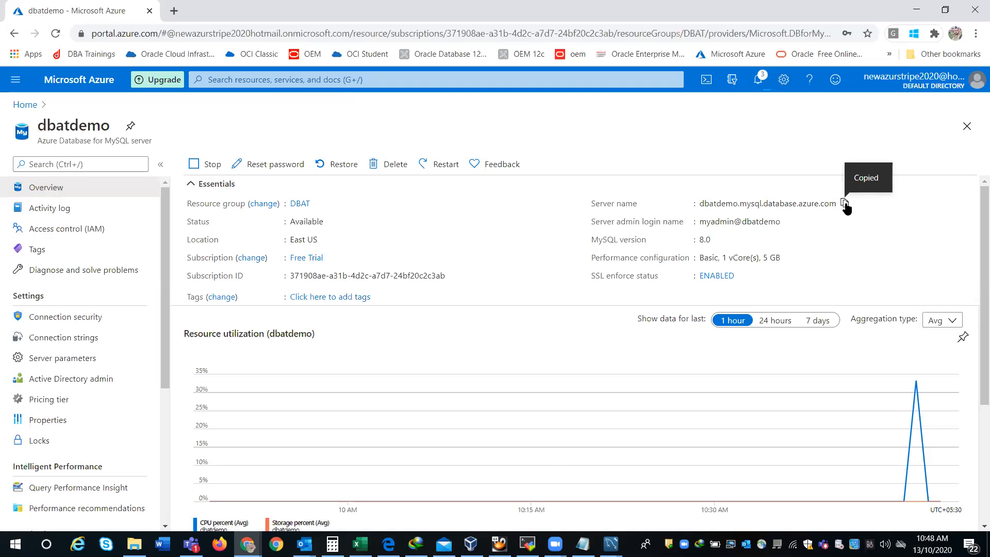
# Step: Replace hostname 127.0.0.1 with dbatdemo.mysql.database.azure.com, keeping port 3306
pyautogui.moveTo(611, 544)
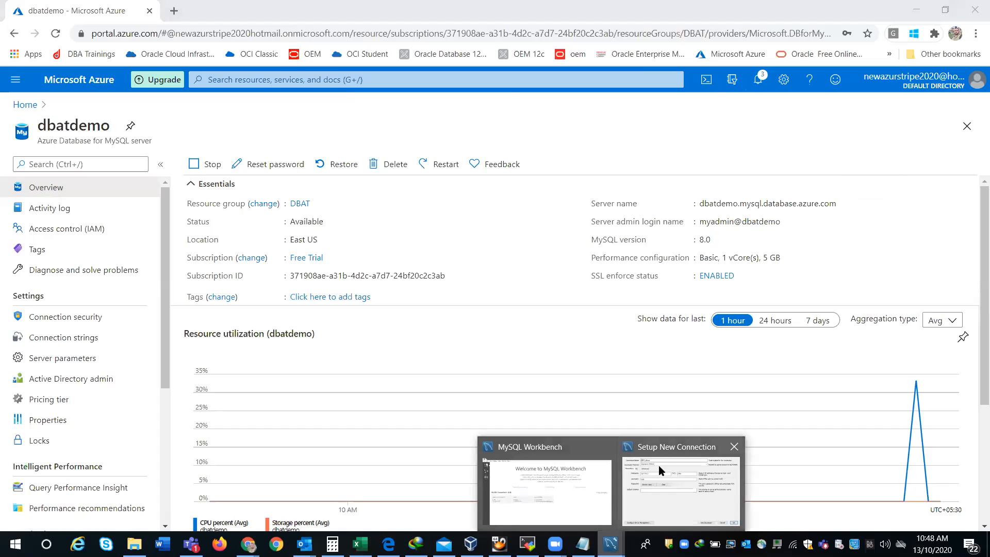
pyautogui.click(663, 464)
pyautogui.doubleClick(341, 196)
pyautogui.hotkey('ctrl', 'v')
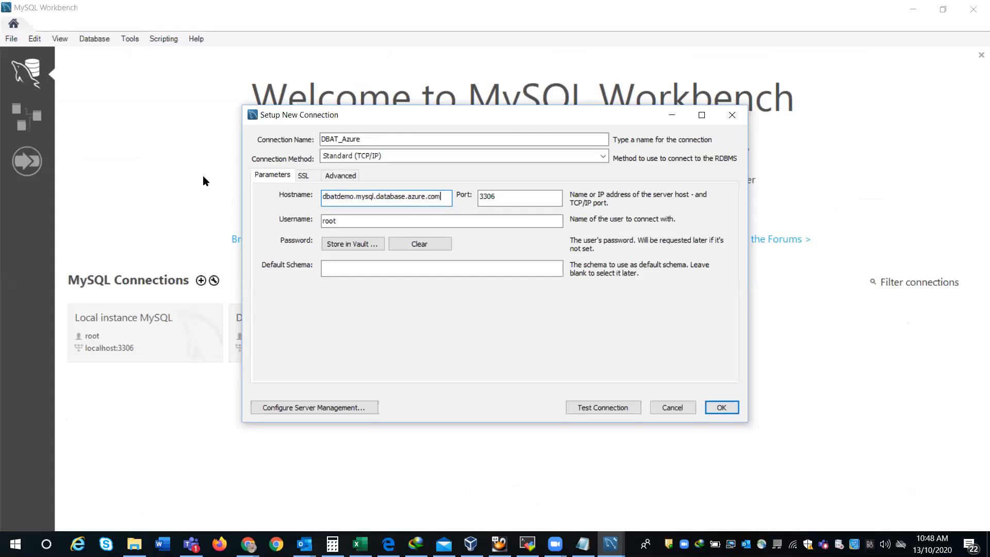
pyautogui.click(529, 192)
# Step: Copy the server admin login from Azure and paste it into Username in place of root
pyautogui.hotkey('alt', 'Tab')
pyautogui.hotkey('alt', 'Tab')
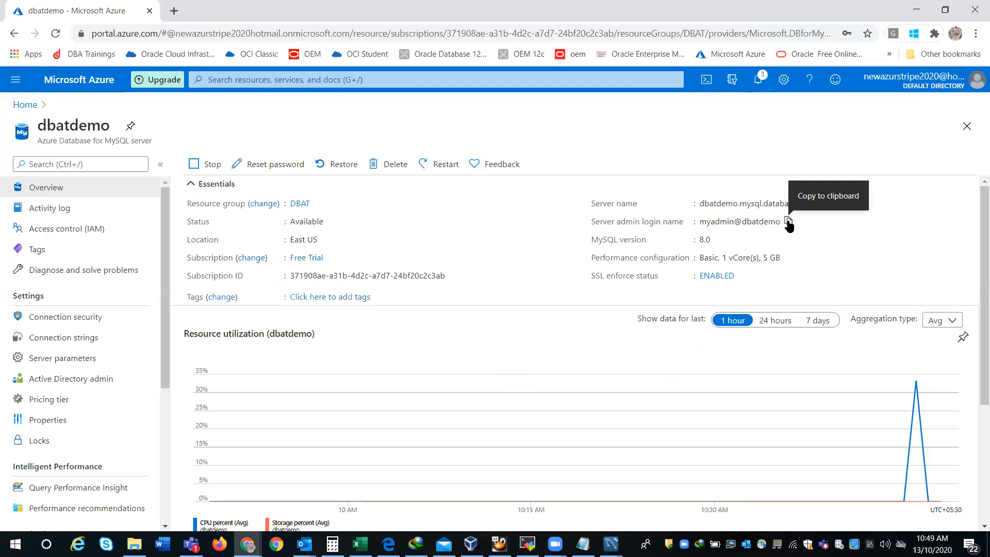
pyautogui.click(787, 222)
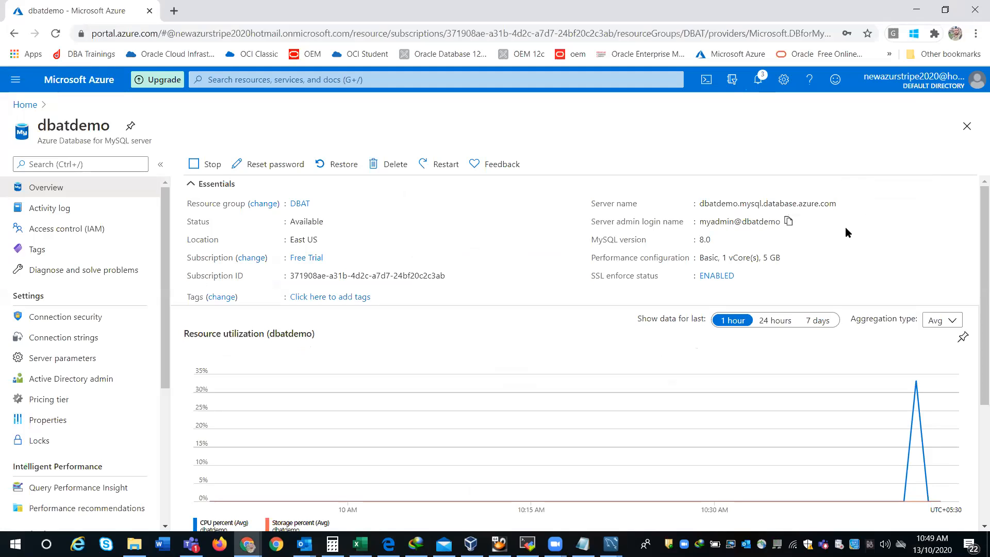
pyautogui.hotkey('alt', 'Tab')
pyautogui.click(441, 197)
pyautogui.moveTo(443, 196); pyautogui.dragTo(230, 192)
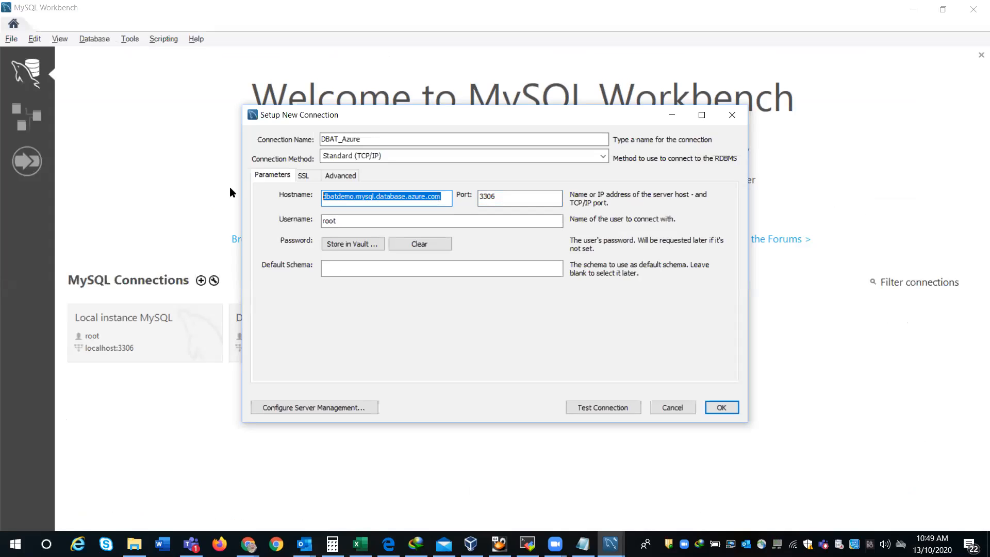
pyautogui.press('BackSpace')
pyautogui.hotkey('ctrl', 'v')
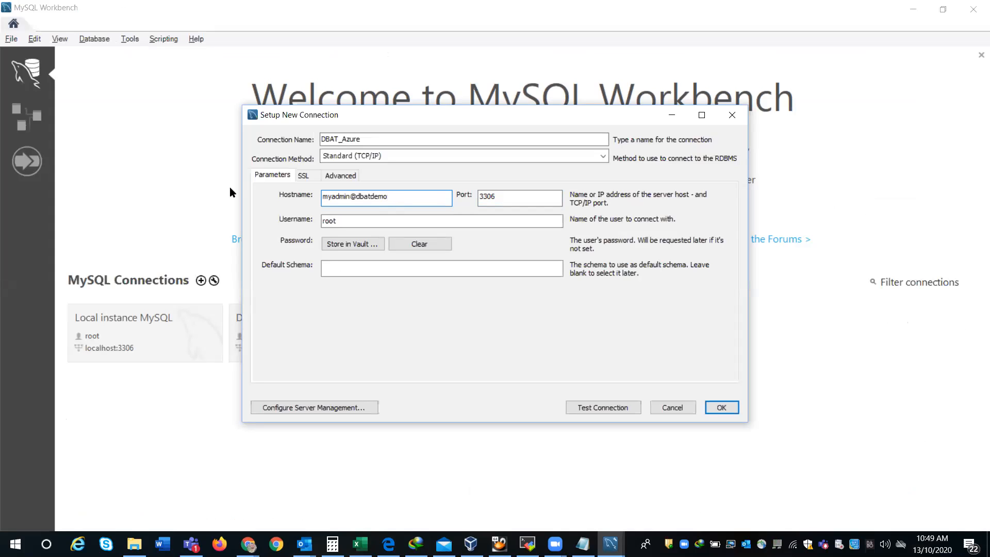
pyautogui.hotkey('ctrl', 'z')
pyautogui.click(344, 221)
pyautogui.moveTo(344, 222); pyautogui.dragTo(282, 217)
pyautogui.hotkey('ctrl', 'v')
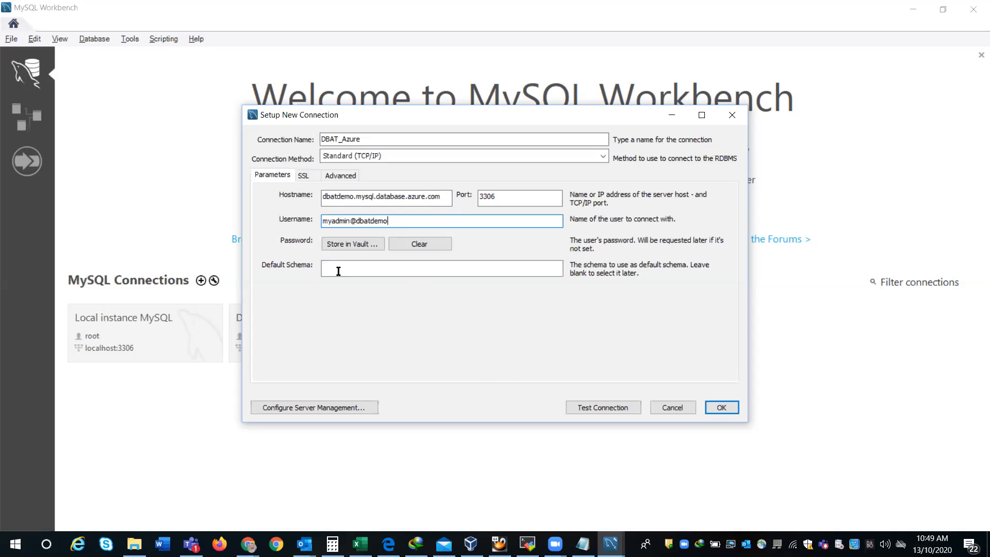
# Step: Skip storing a password and review the SSL and Advanced connection tabs
pyautogui.click(364, 242)
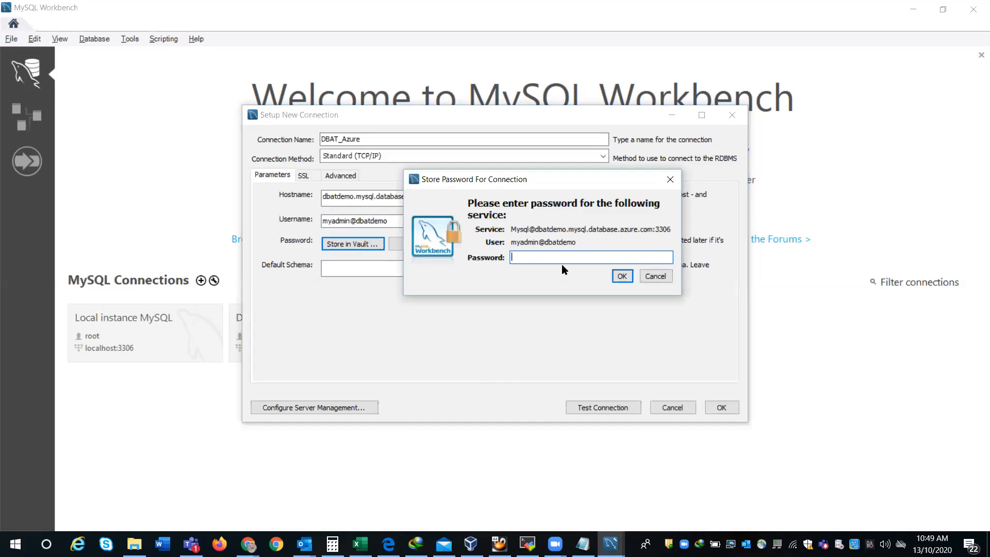
pyautogui.click(645, 275)
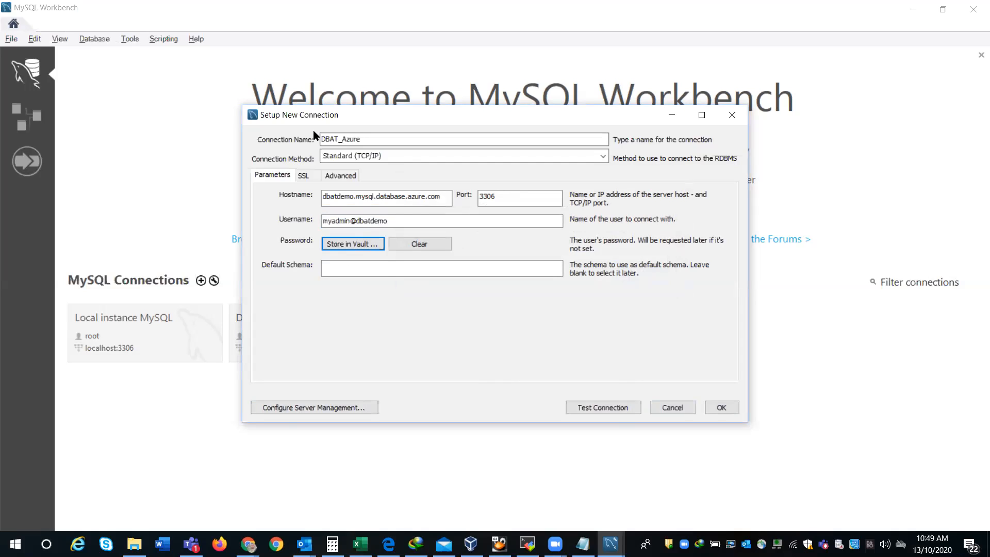
pyautogui.click(303, 176)
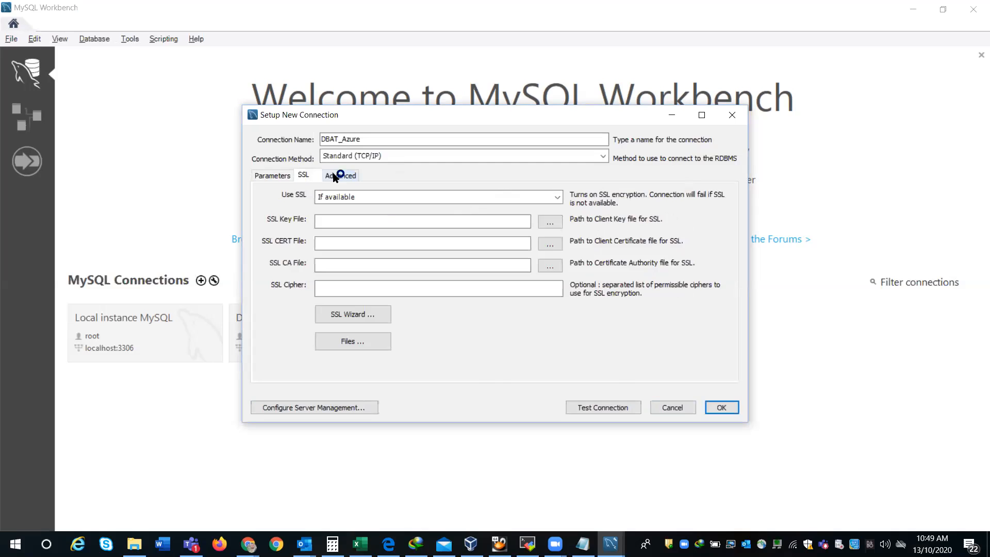
pyautogui.click(333, 177)
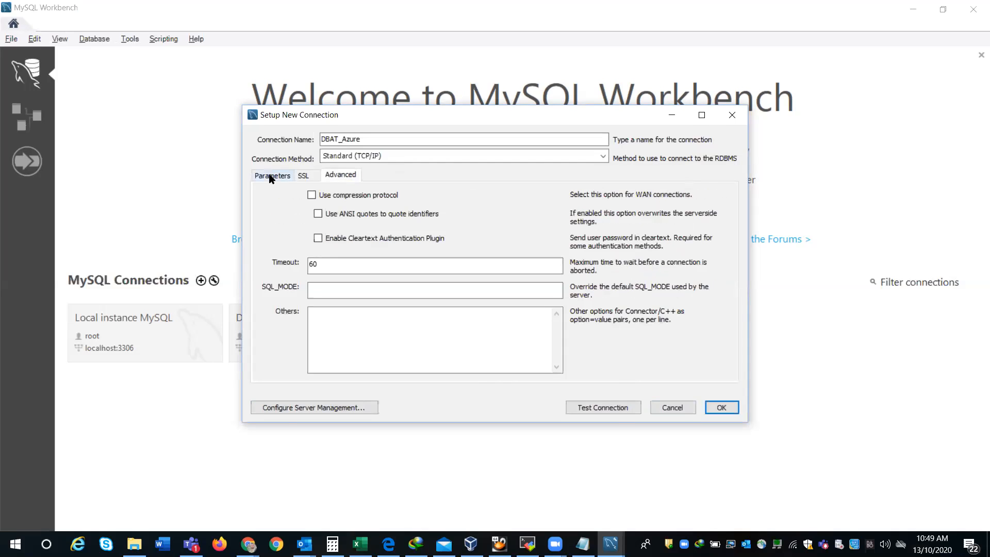
pyautogui.click(271, 176)
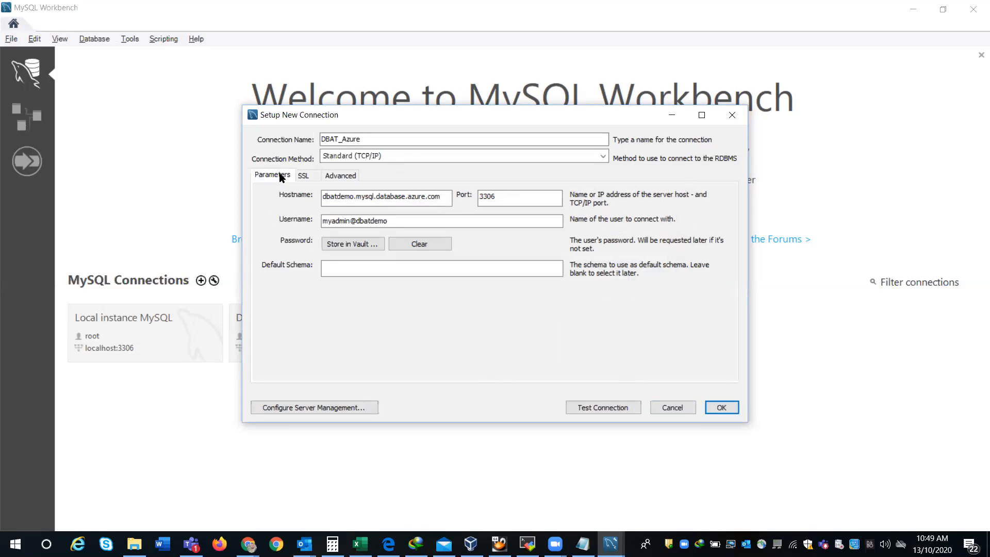
# Step: Test the DBAT_Azure connection with the admin password, then save it
pyautogui.click(598, 409)
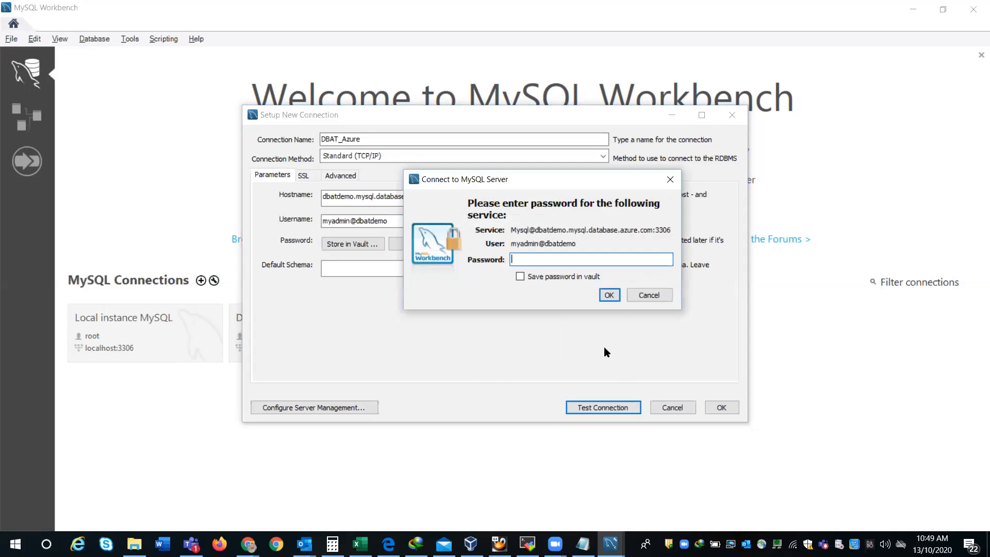
pyautogui.write('**********')
pyautogui.click(613, 297)
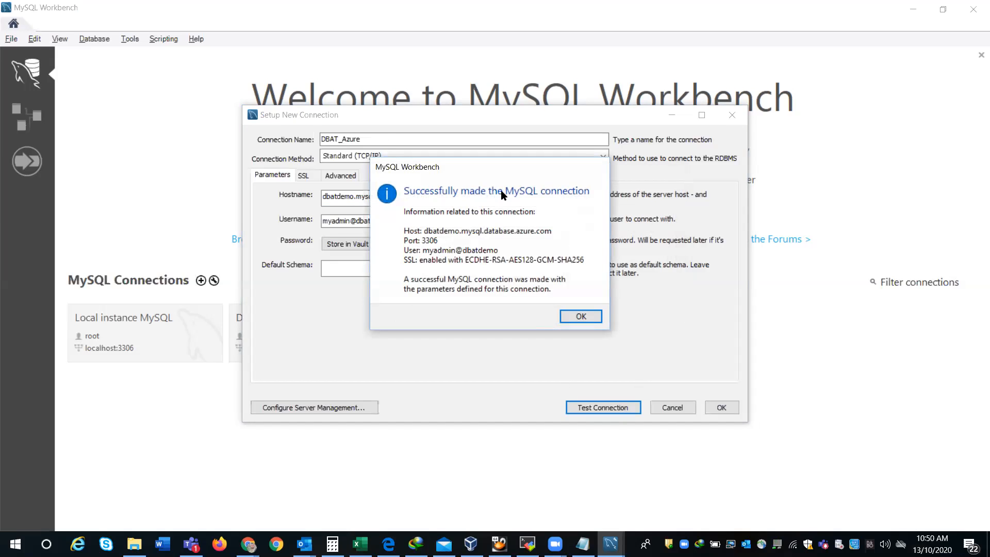
pyautogui.click(581, 317)
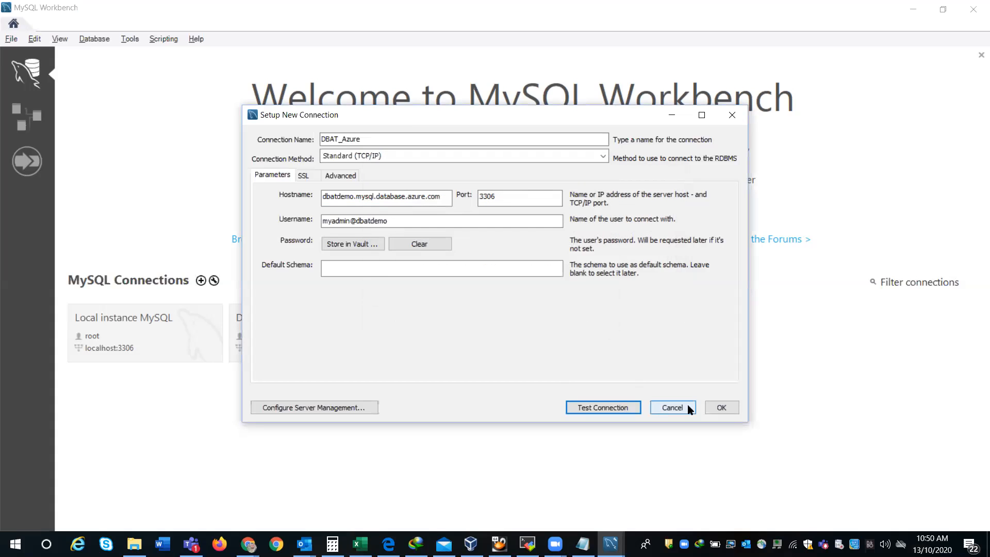
pyautogui.click(711, 405)
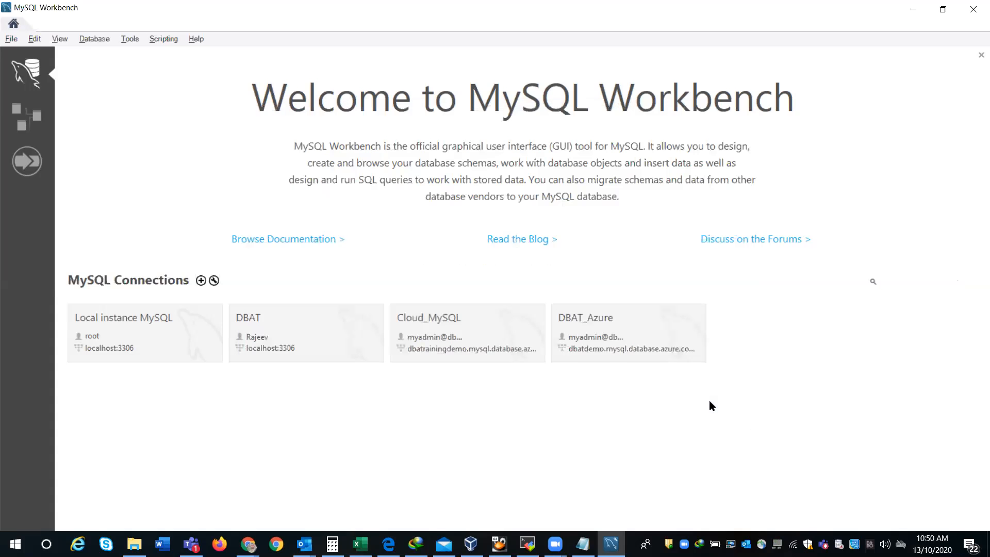
# Step: Open a SQL editor on DBAT_Azure and execute show databases;
pyautogui.click(633, 347)
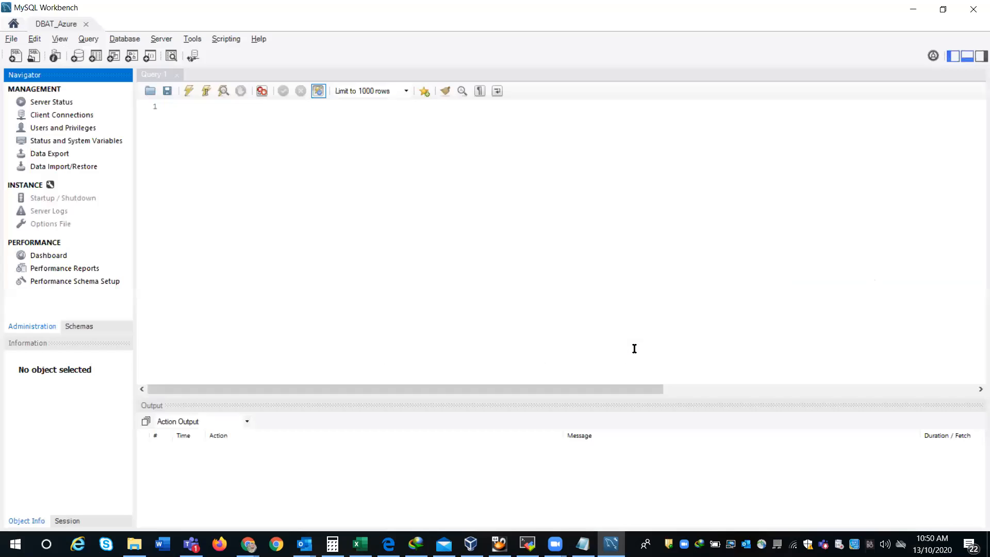
pyautogui.click(254, 129)
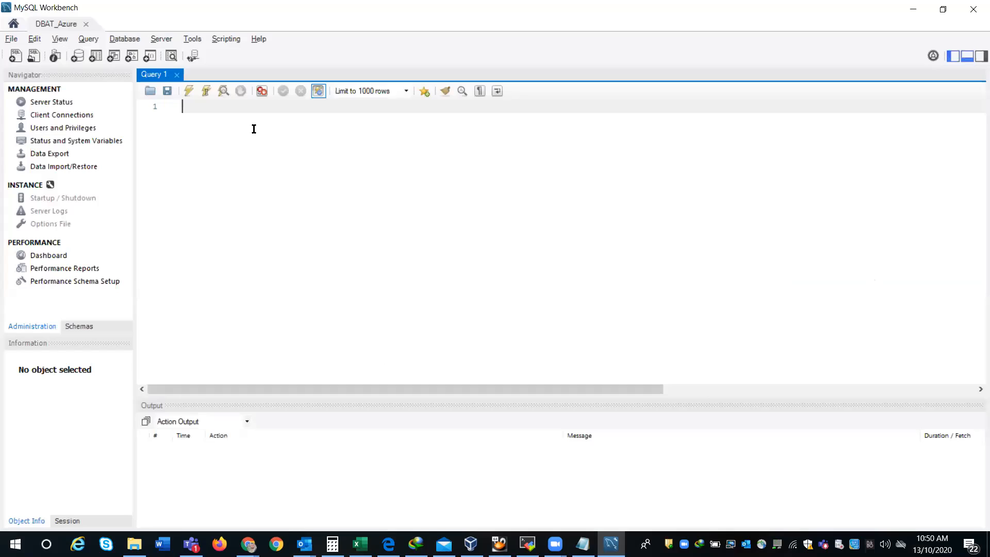
pyautogui.write('show databases')
pyautogui.write(';')
pyautogui.hotkey('ctrl', 'a')
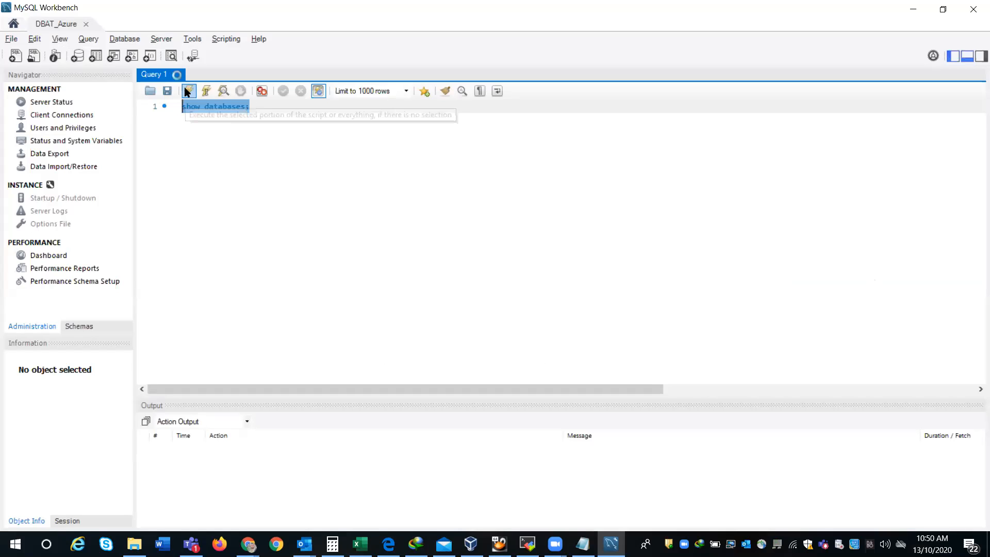
pyautogui.click(188, 91)
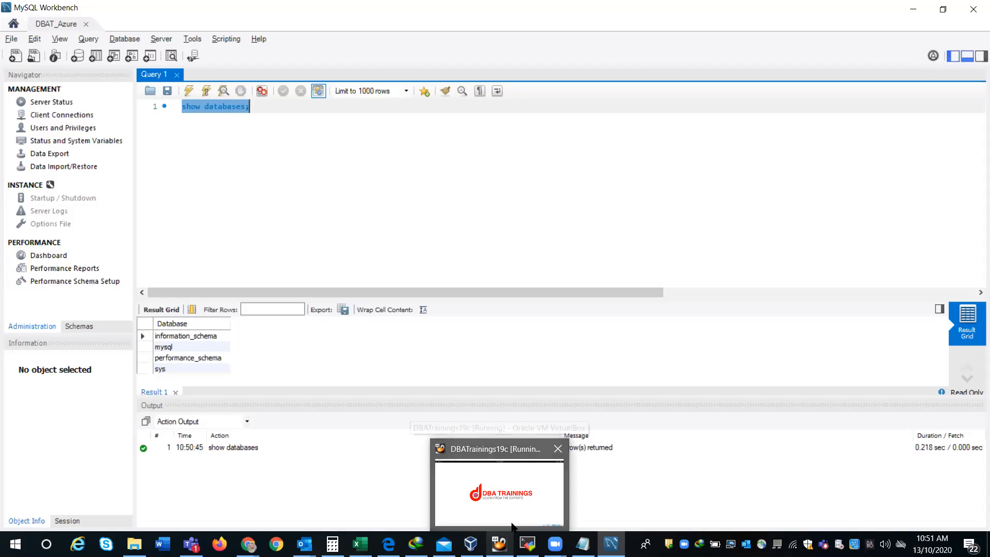
# Step: Bring the DBATrainings19c VM forward and show its applications grid
pyautogui.click(512, 524)
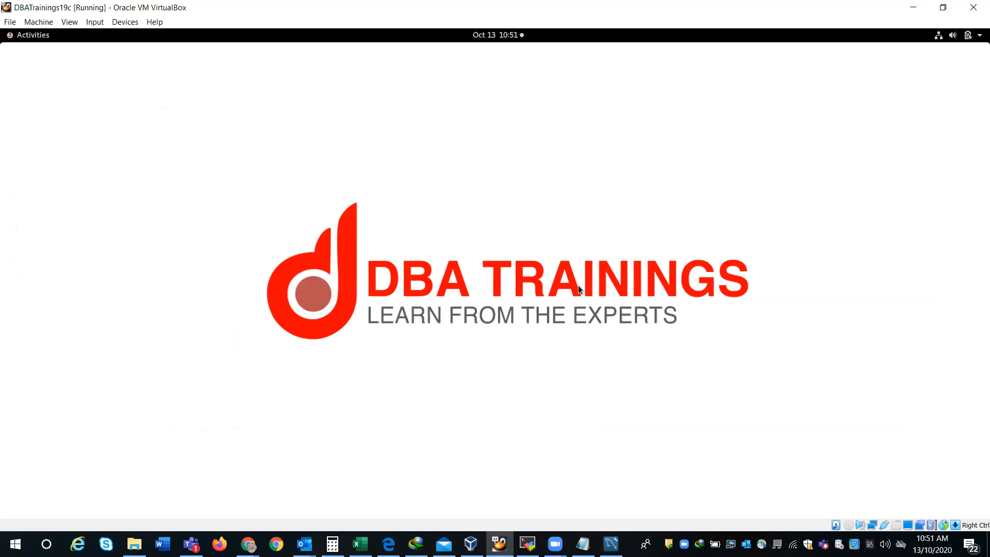
pyautogui.click(24, 37)
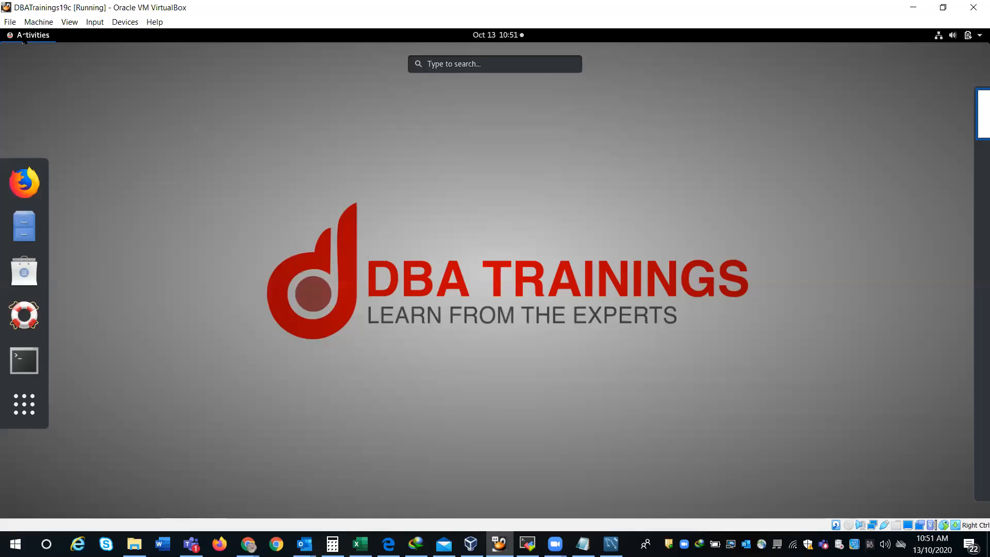
pyautogui.click(15, 417)
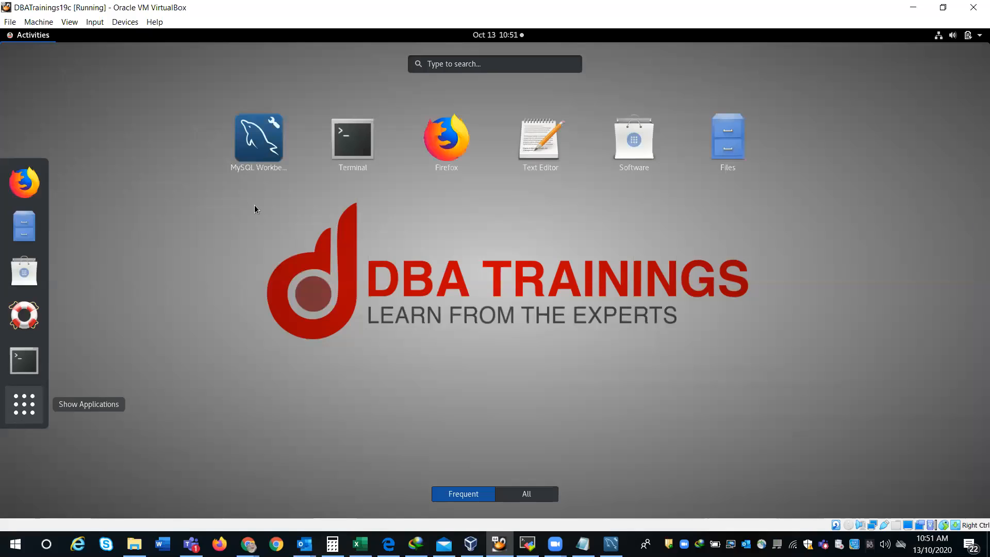
# Step: Launch MySQL Workbench in the VM and start a new connection named MySQL_Azure_Demo
pyautogui.click(252, 152)
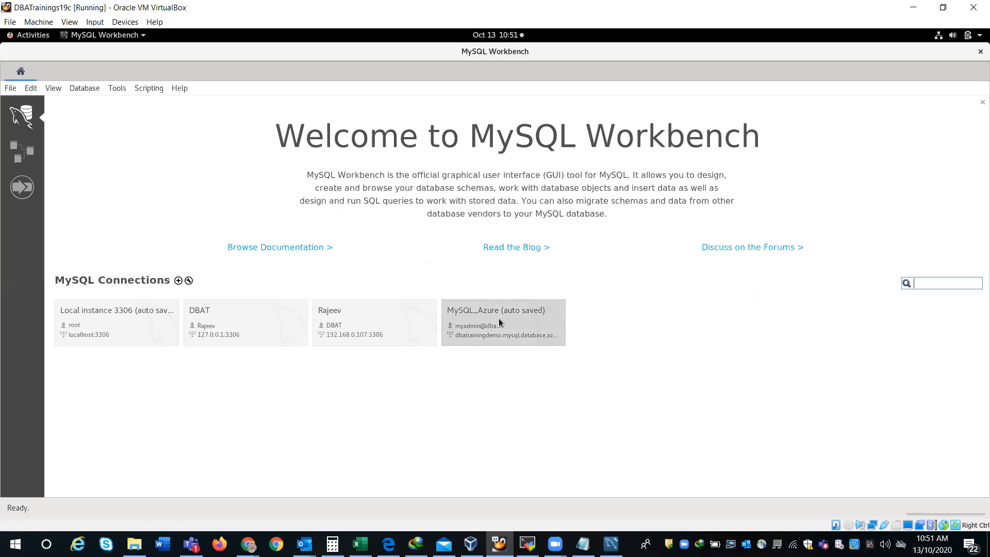
pyautogui.click(178, 280)
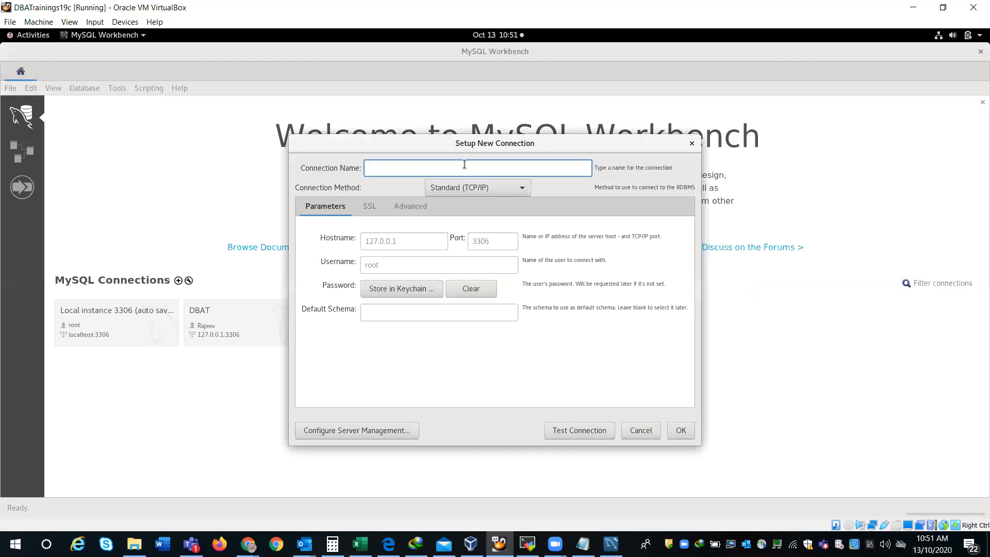
pyautogui.write('MySQL_Azure')
pyautogui.moveTo(598, 138); pyautogui.dragTo(544, 132)
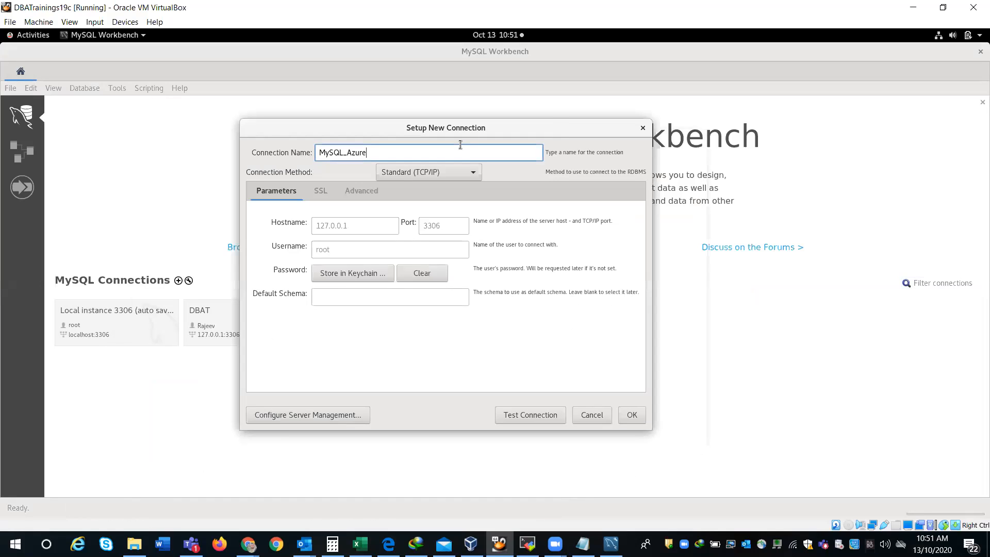
pyautogui.write('_Demo')
pyautogui.click(368, 222)
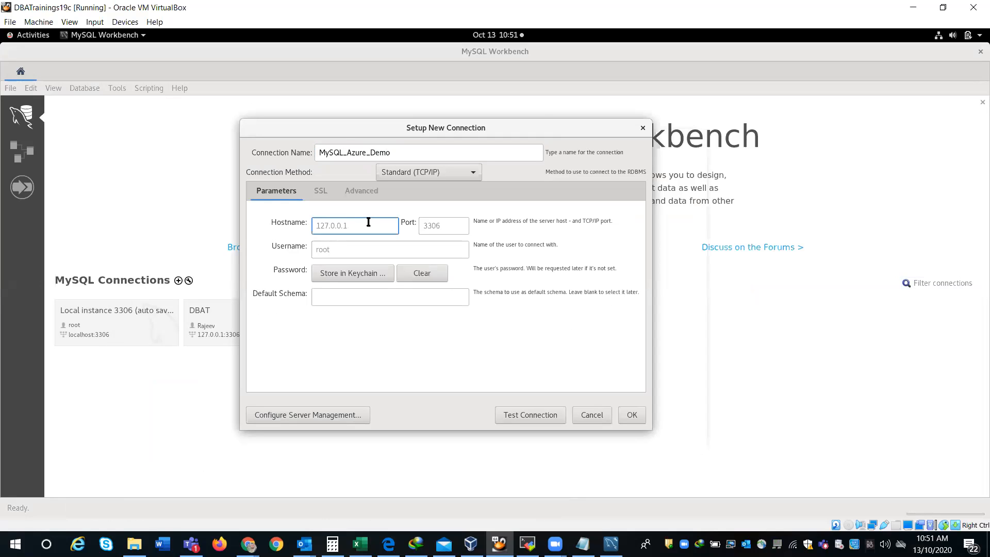
pyautogui.moveTo(248, 544)
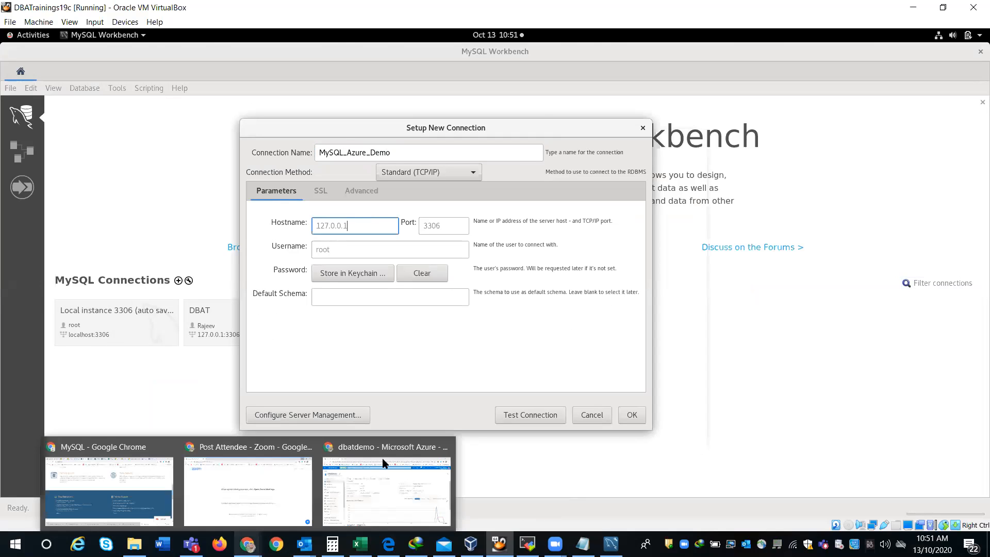
pyautogui.click(382, 461)
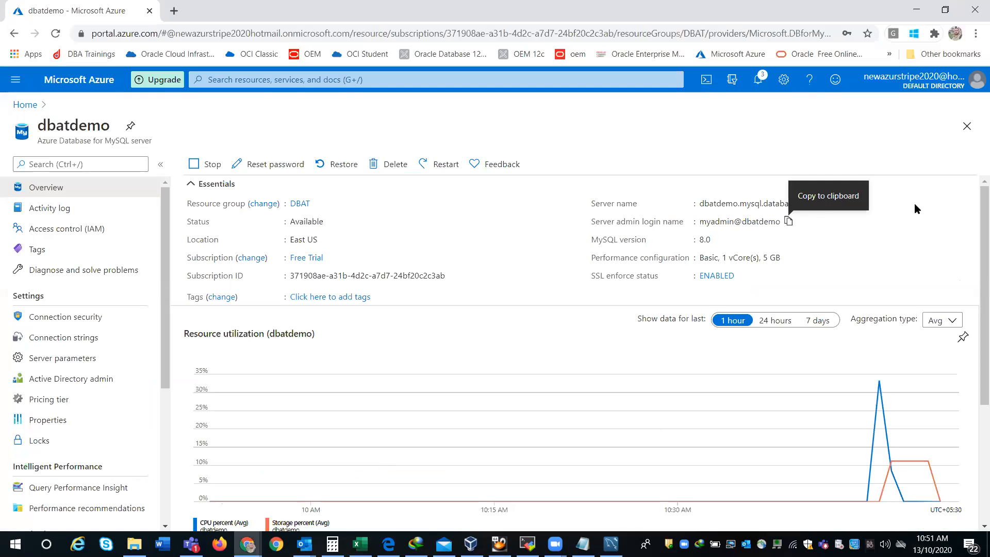
# Step: Paste the Azure server name dbatdemo.mysql.database.azure.com as hostname, replacing 127.0.0.1
pyautogui.click(845, 203)
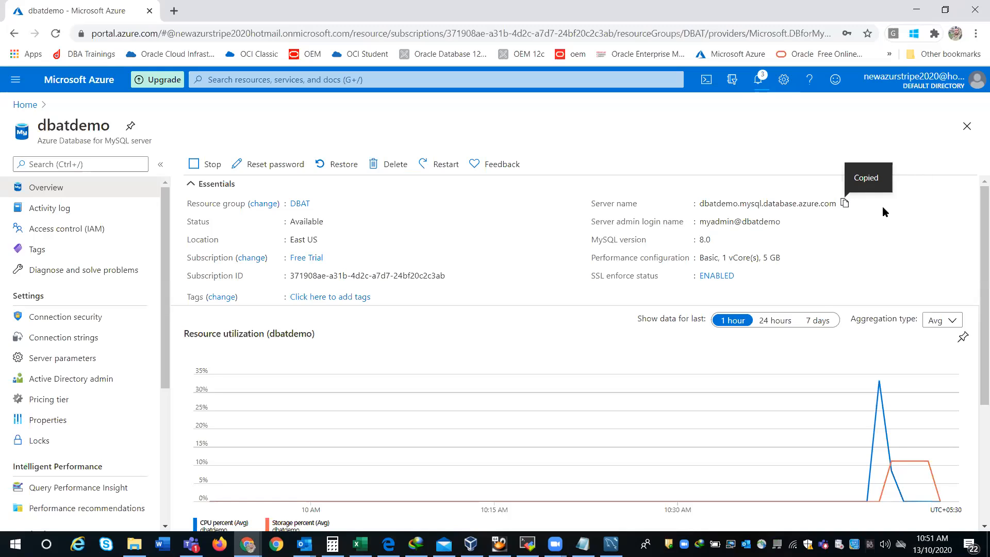
pyautogui.hotkey('alt', 'Tab')
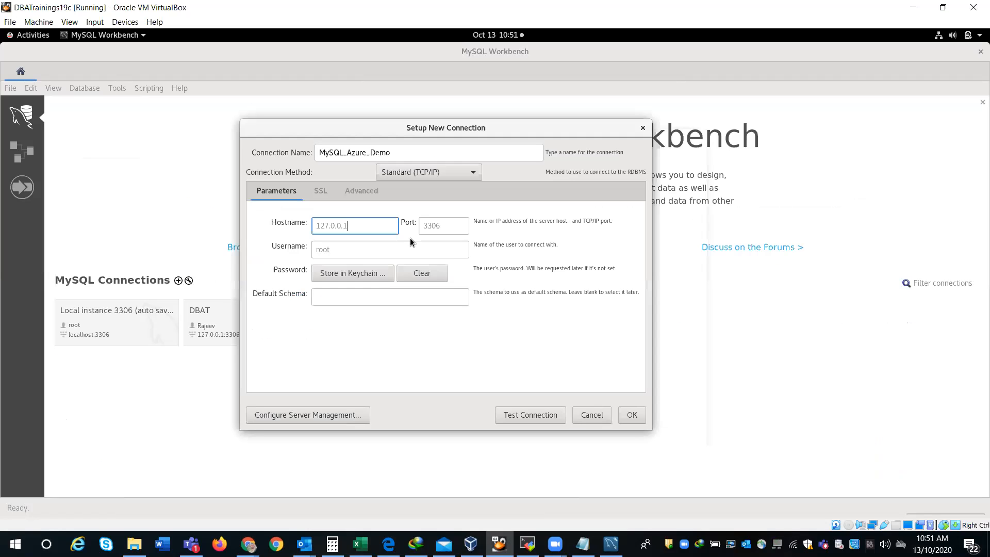
pyautogui.moveTo(393, 226); pyautogui.dragTo(264, 223)
pyautogui.hotkey('ctrl', 'v')
# Step: Copy the admin login into Username and start a test connection
pyautogui.click(247, 544)
pyautogui.click(354, 492)
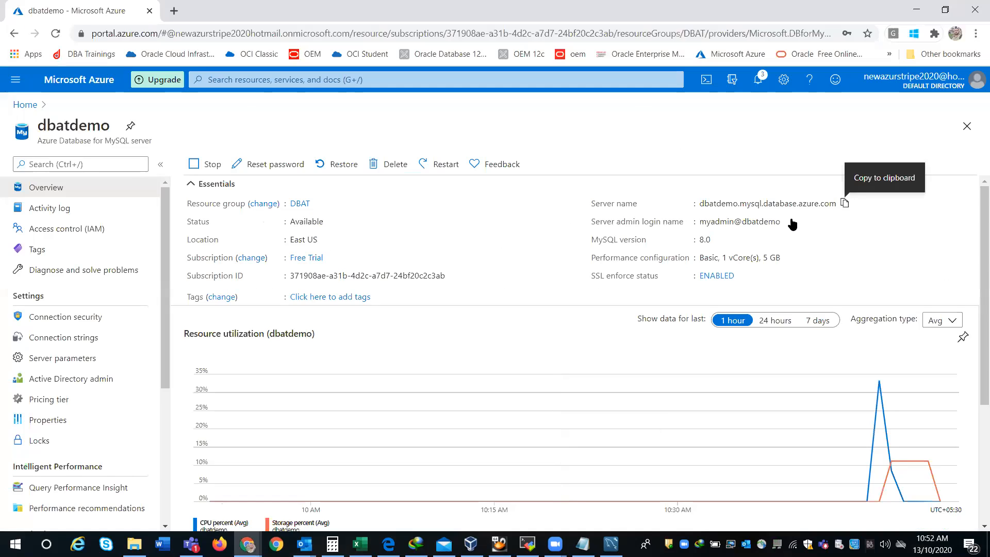
pyautogui.click(788, 223)
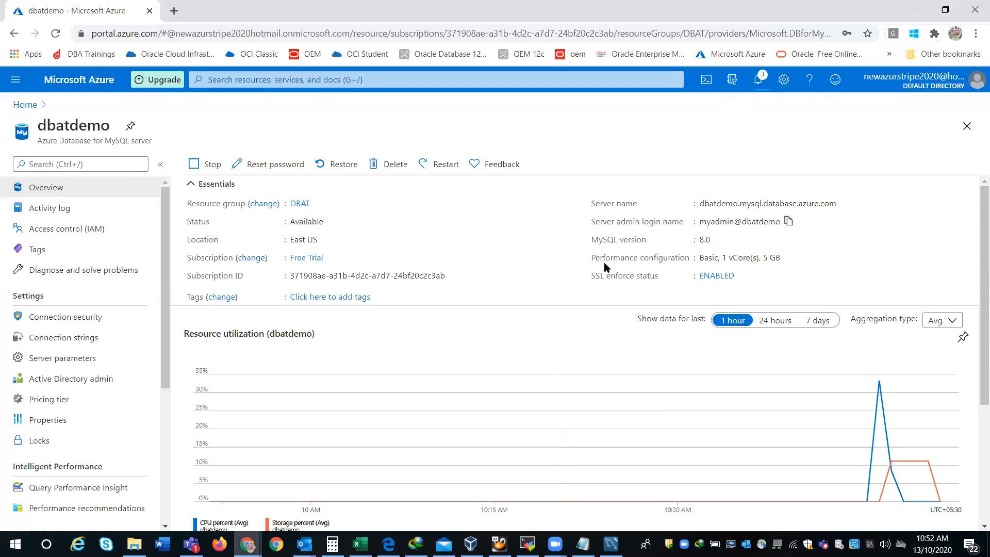
pyautogui.hotkey('alt', 'Tab')
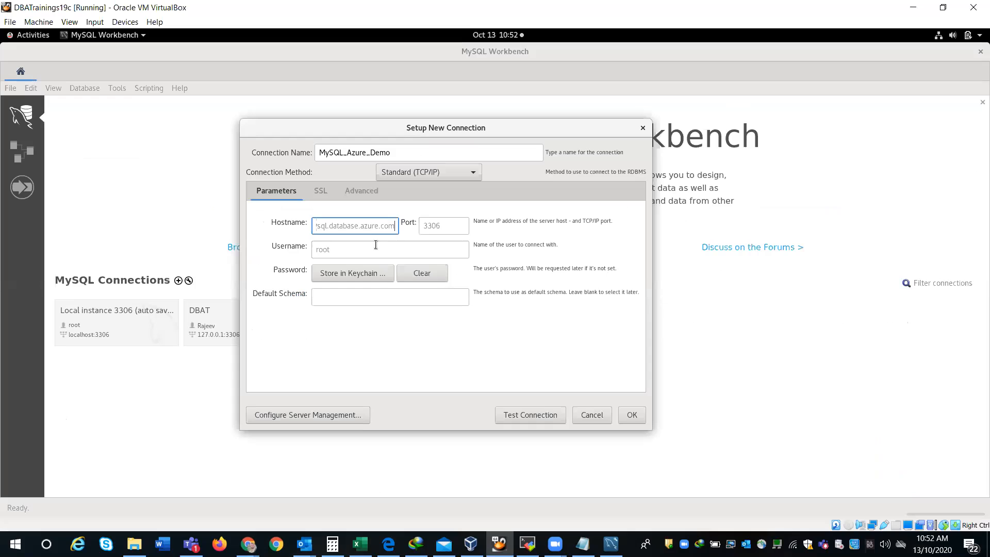
pyautogui.press('Tab')
pyautogui.hotkey('ctrl', 'v')
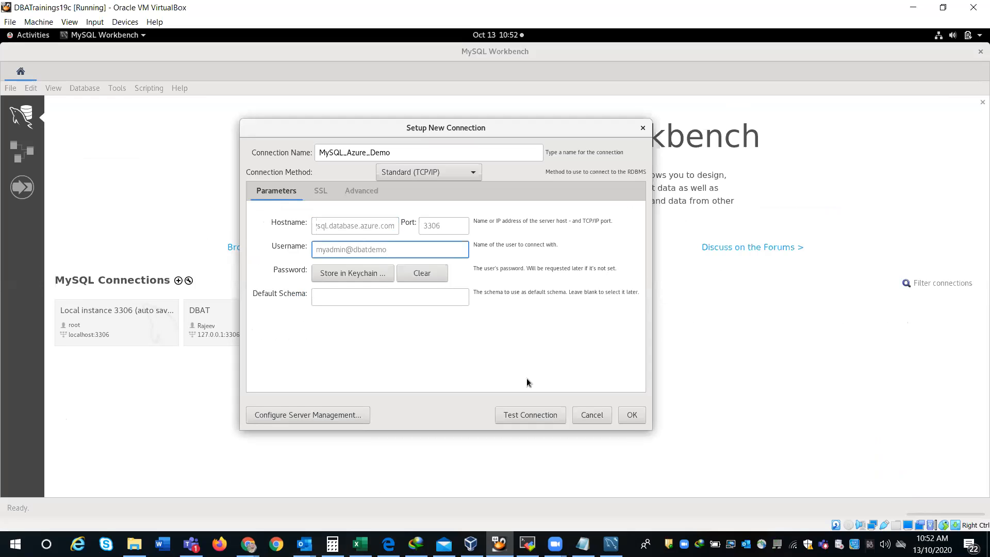
pyautogui.click(530, 415)
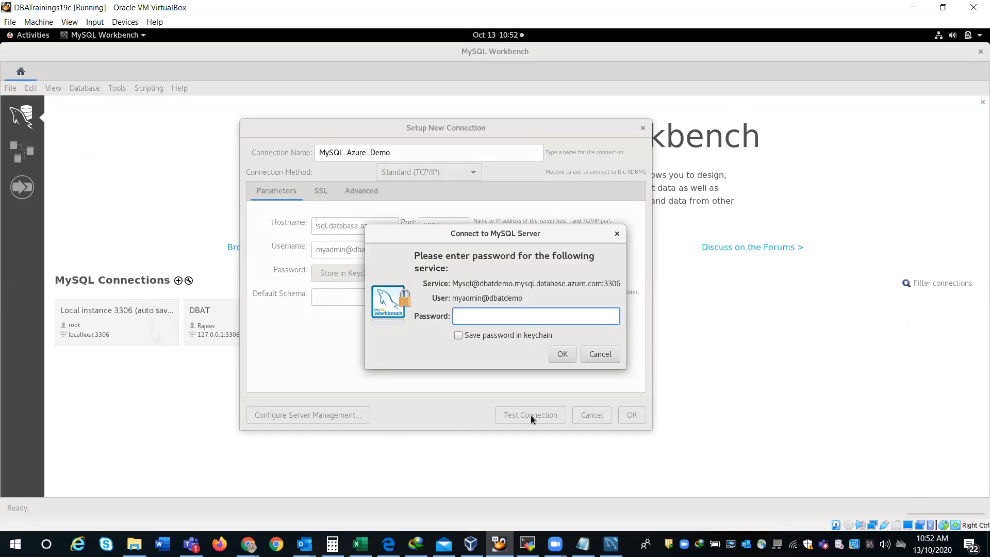
# Step: Enter the admin password, confirm the successful test, and save MySQL_Azure_Demo
pyautogui.write('**********')
pyautogui.click(562, 354)
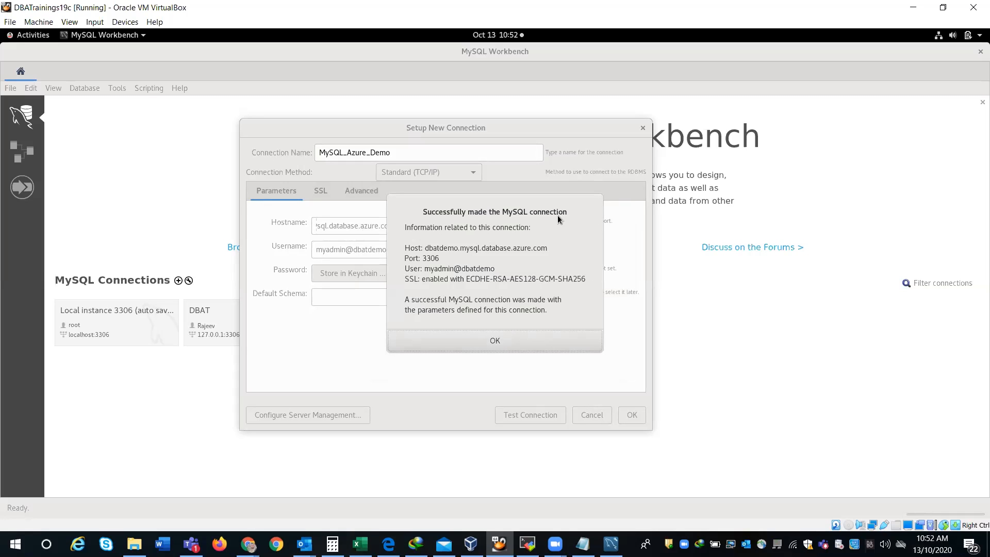
pyautogui.click(518, 339)
pyautogui.click(627, 414)
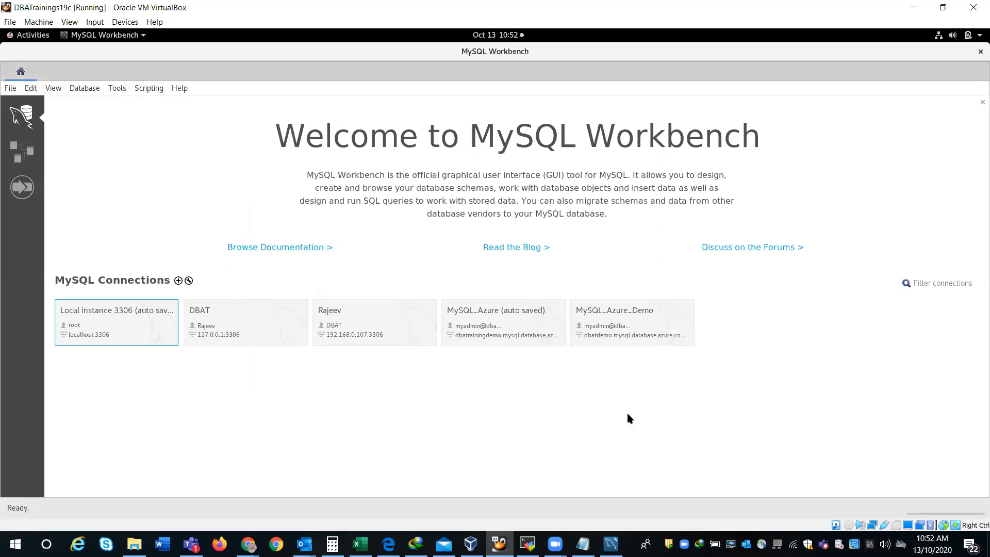
# Step: Run show databases; on MySQL_Azure_Demo, then return to the Azure dbatdemo page
pyautogui.click(616, 325)
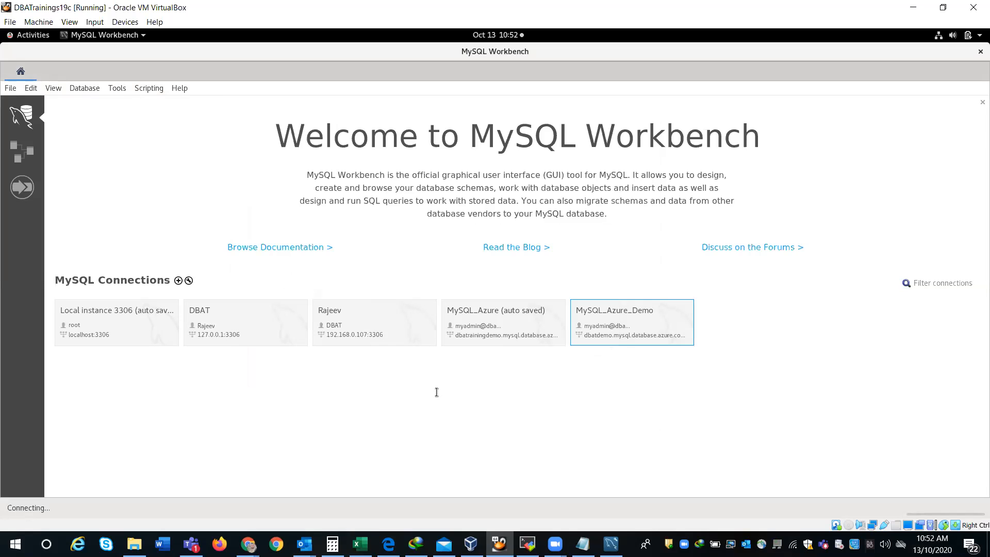
pyautogui.write('show databases;')
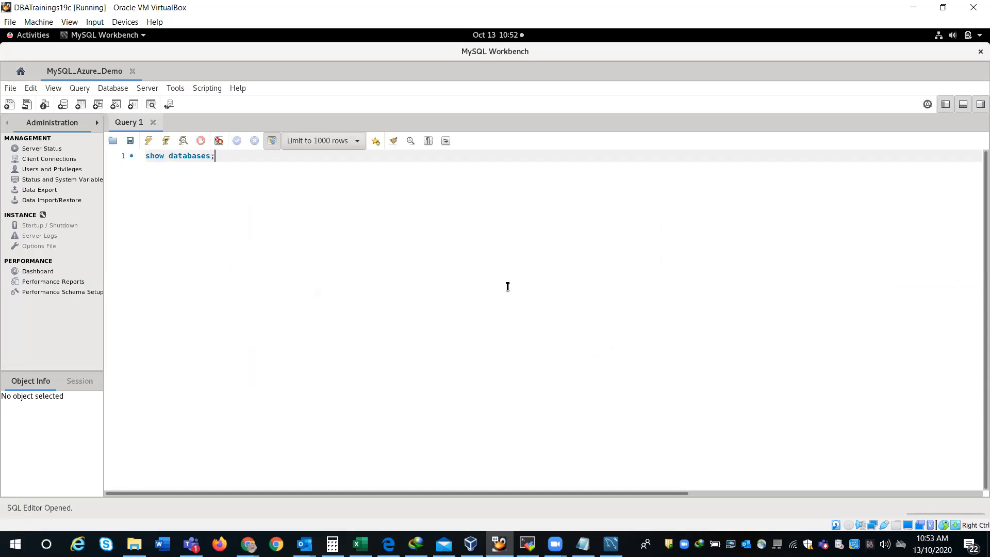
pyautogui.moveTo(226, 159); pyautogui.dragTo(121, 156)
pyautogui.click(149, 140)
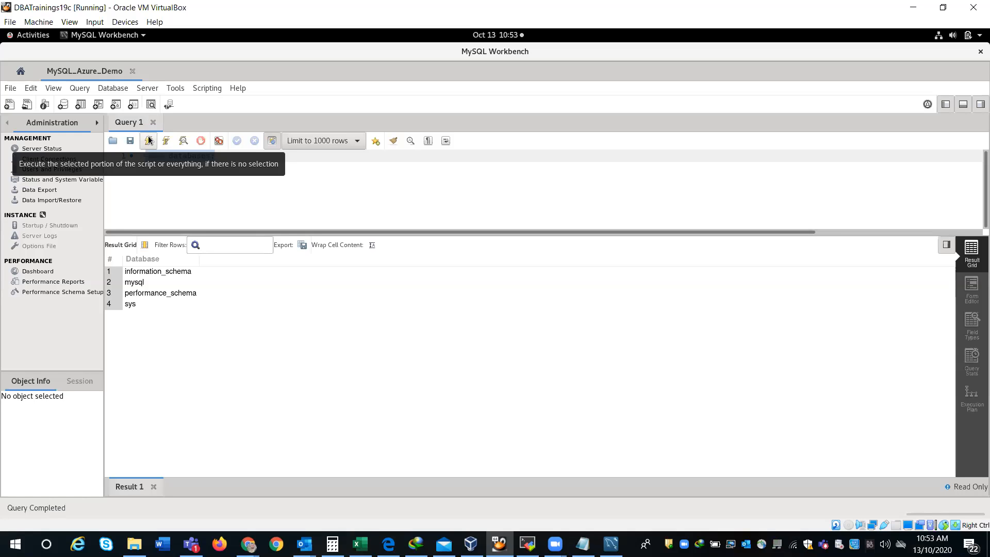
pyautogui.click(248, 544)
pyautogui.click(368, 491)
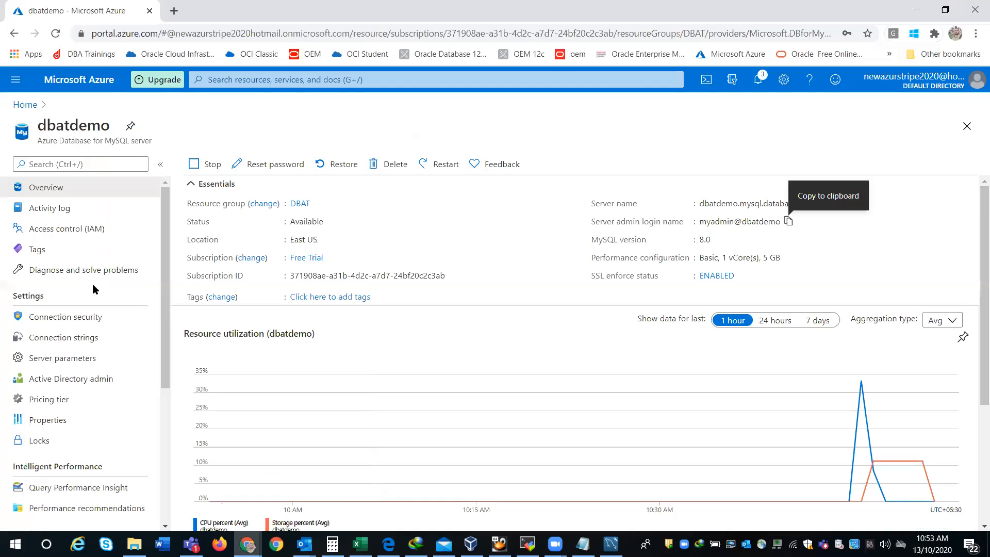
# Step: Check dbatdemo's firewall rule for 103.51.135.25, then close MySQL Workbench in the VM
pyautogui.click(65, 317)
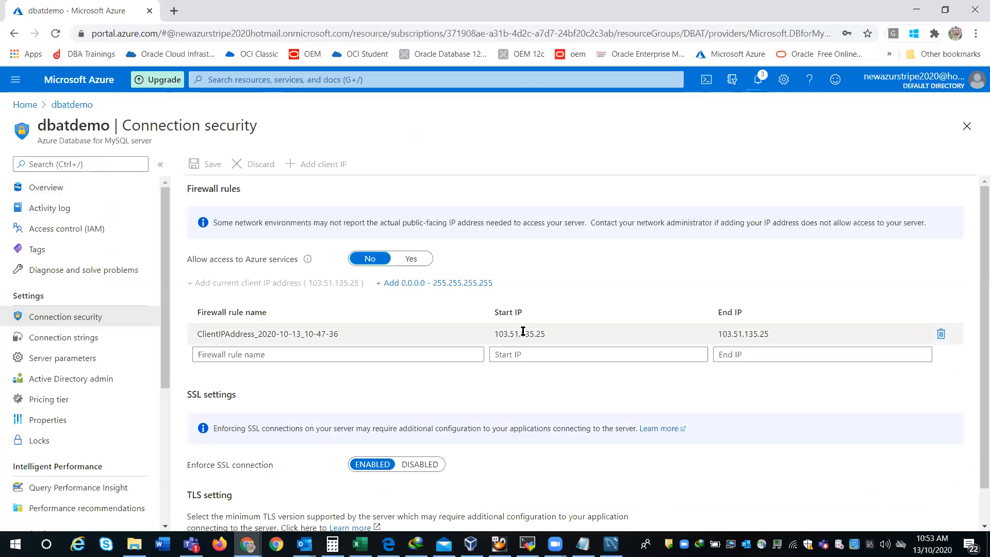
pyautogui.moveTo(559, 336); pyautogui.dragTo(480, 335)
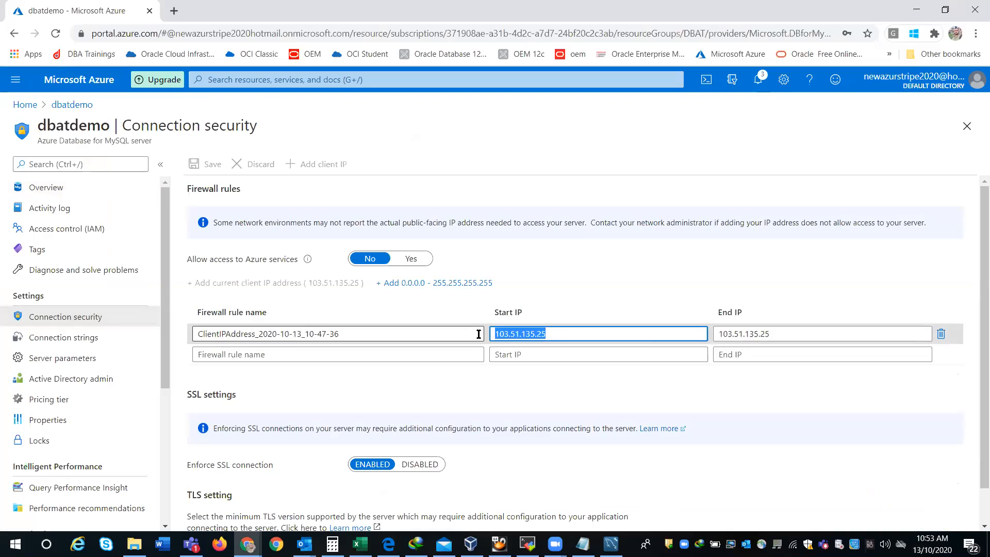
pyautogui.moveTo(776, 334); pyautogui.dragTo(715, 330)
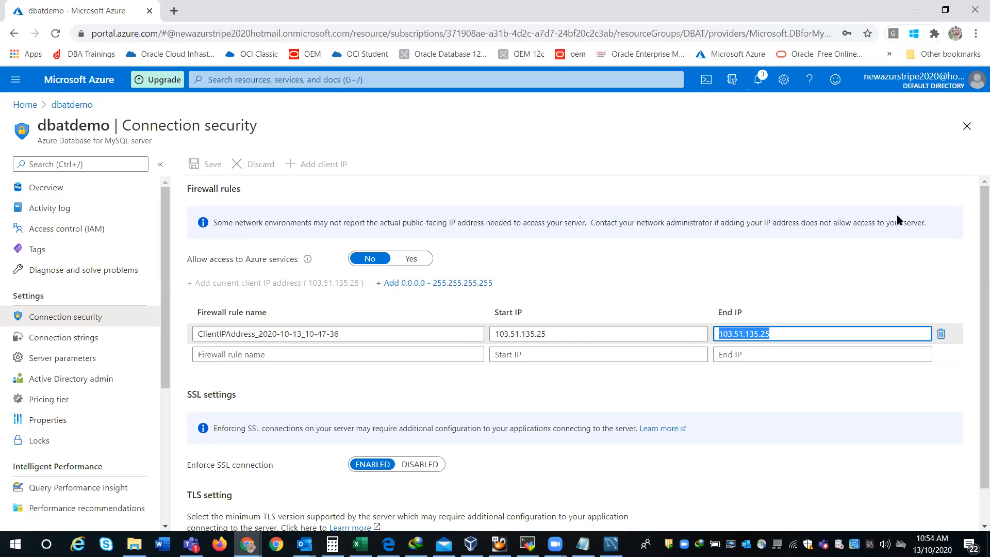
pyautogui.scroll(-1, 976, 304)
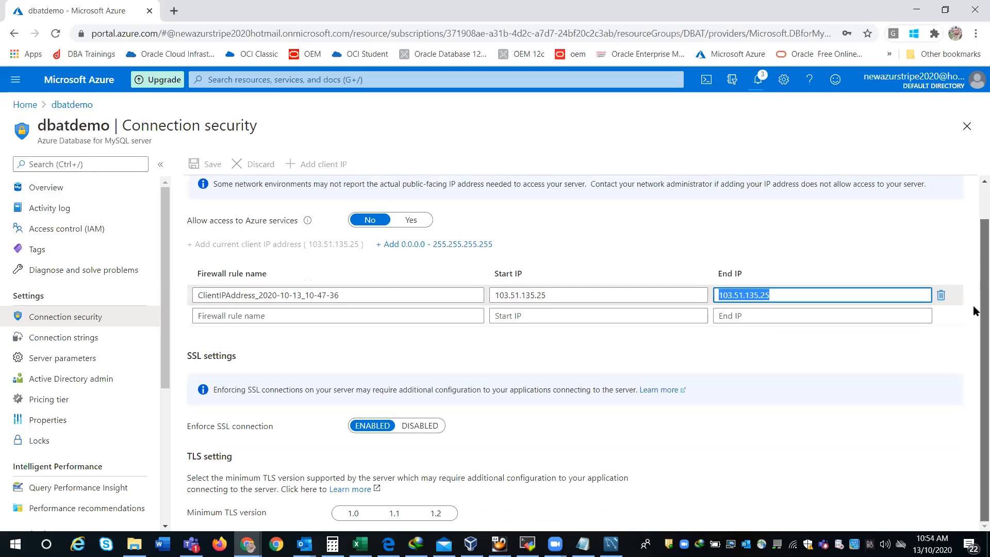
pyautogui.scroll(1, 976, 232)
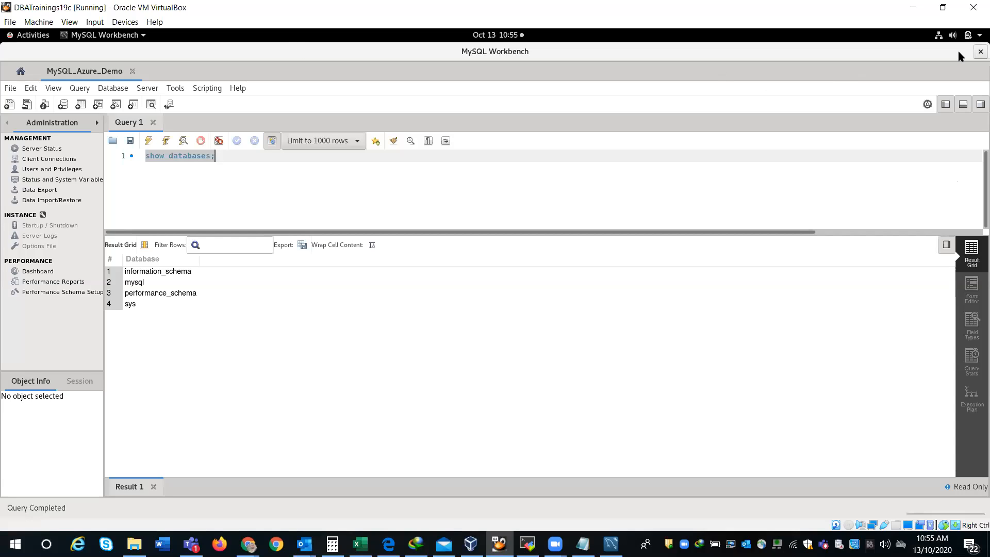
pyautogui.press('super+d')
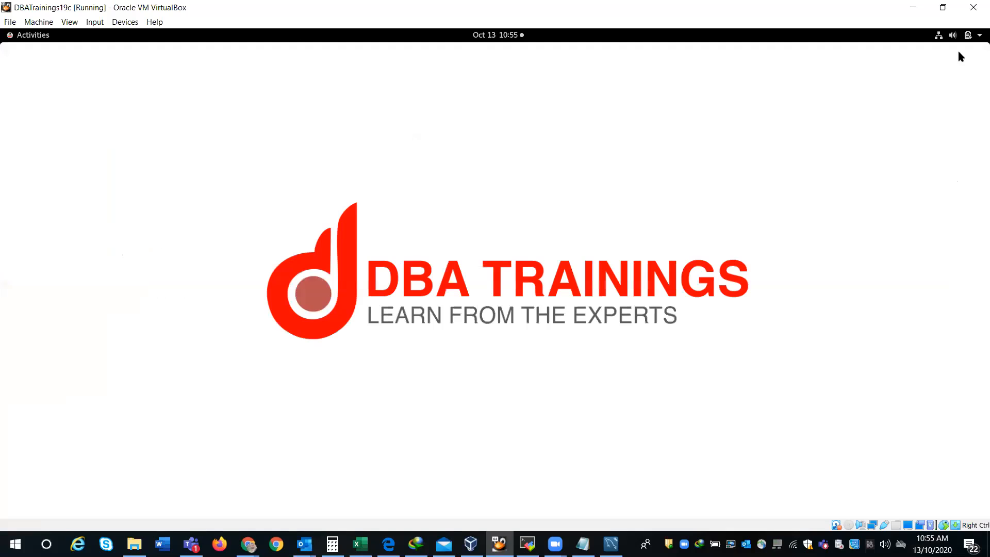
# Step: Open a Terminal in the VM, enlarge its font and paste the mysql connection command
pyautogui.click(29, 38)
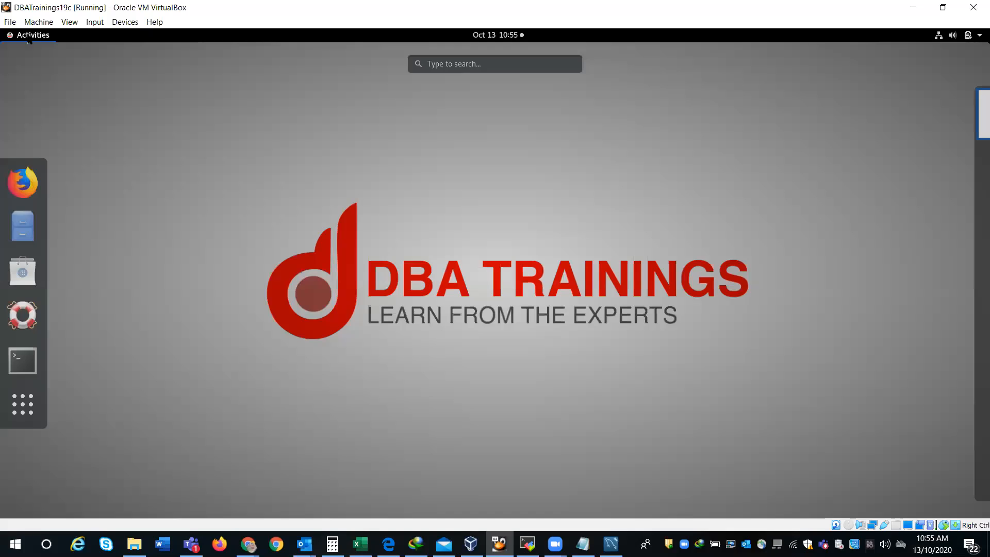
pyautogui.click(23, 360)
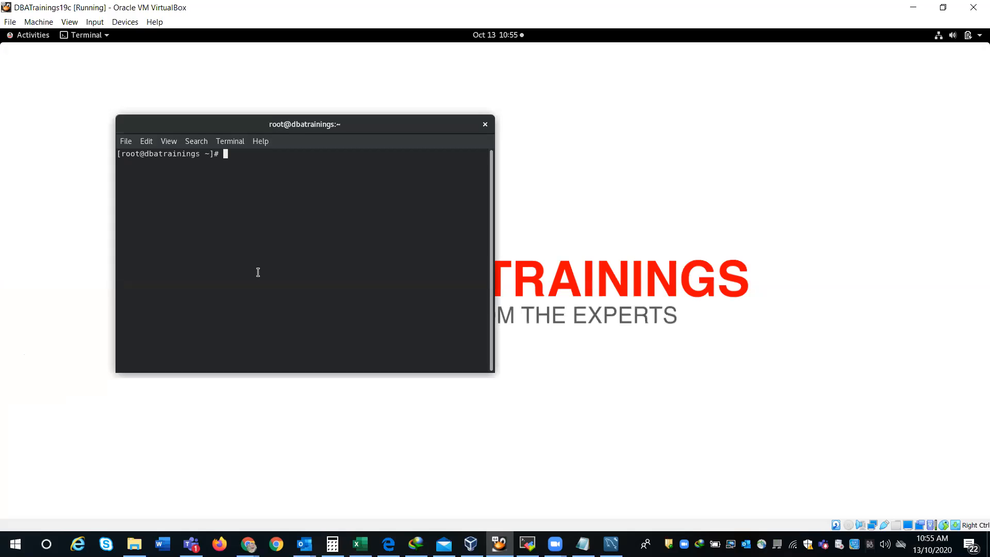
pyautogui.hotkey('ctrl', '+')
pyautogui.hotkey('ctrl', '+')
pyautogui.hotkey('ctrl', '+')
pyautogui.hotkey('ctrl', '+')
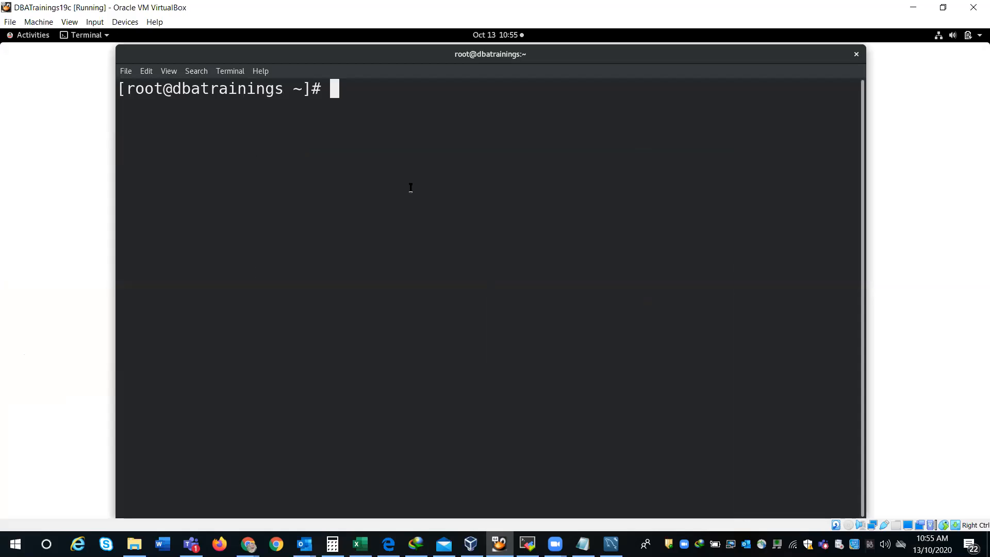
pyautogui.rightClick(410, 189)
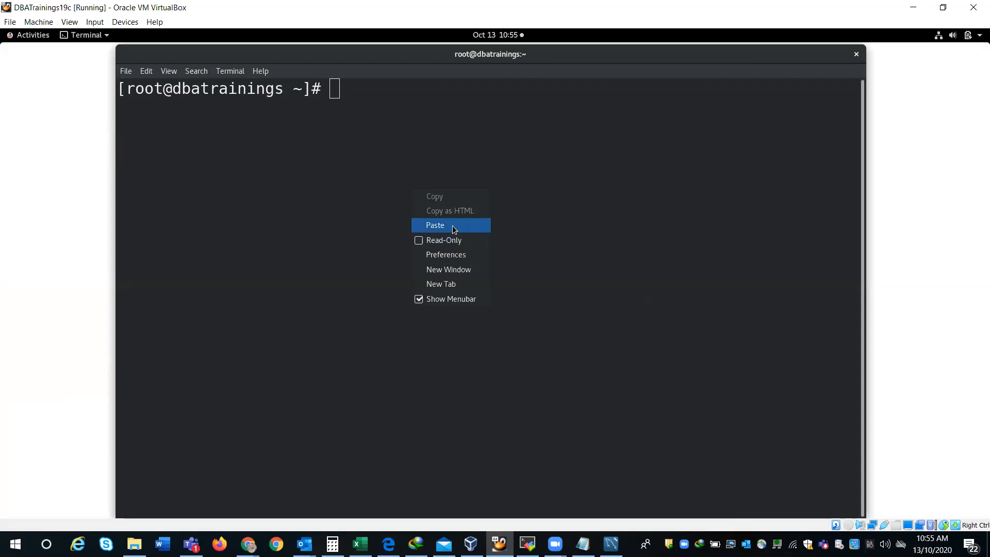
pyautogui.click(453, 225)
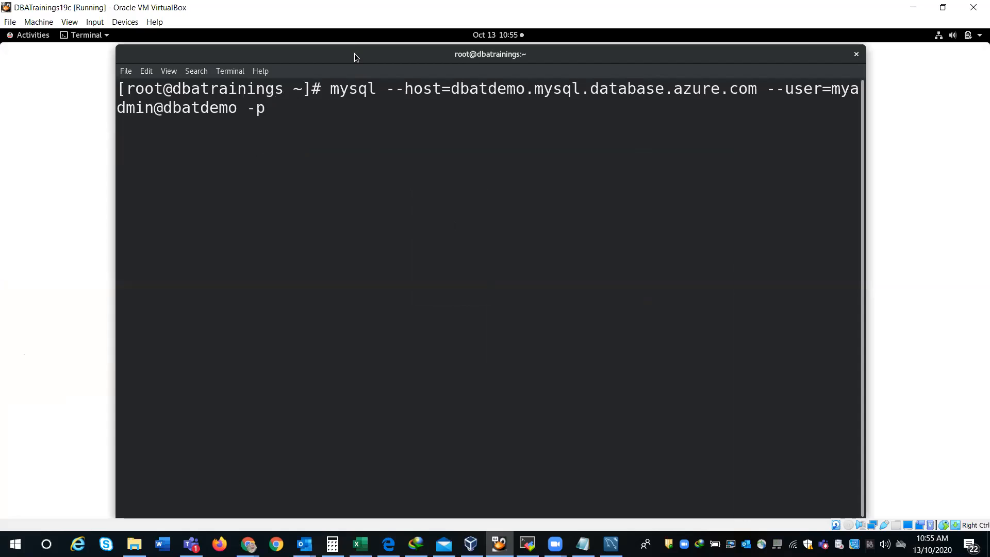
pyautogui.doubleClick(355, 54)
pyautogui.moveTo(210, 95); pyautogui.dragTo(660, 87)
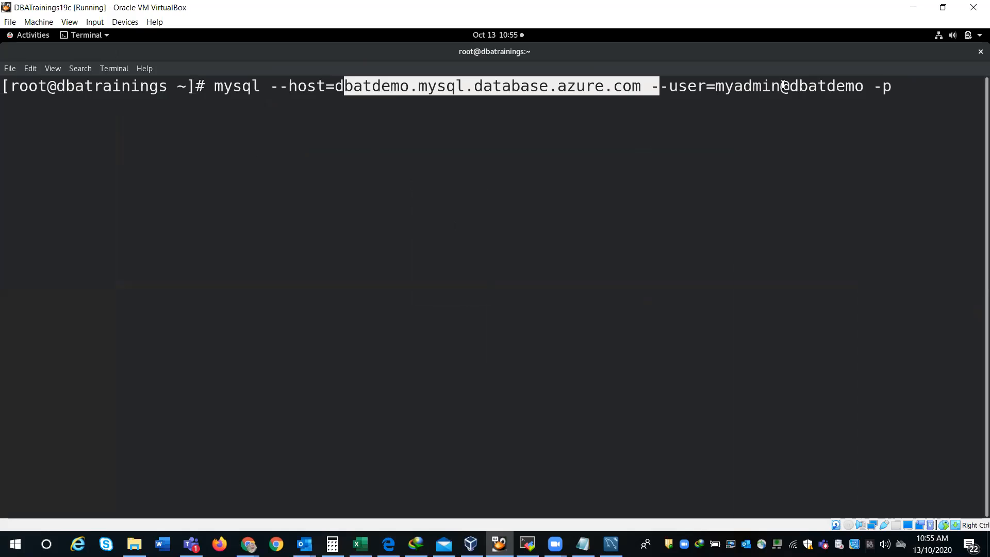
pyautogui.click(906, 92)
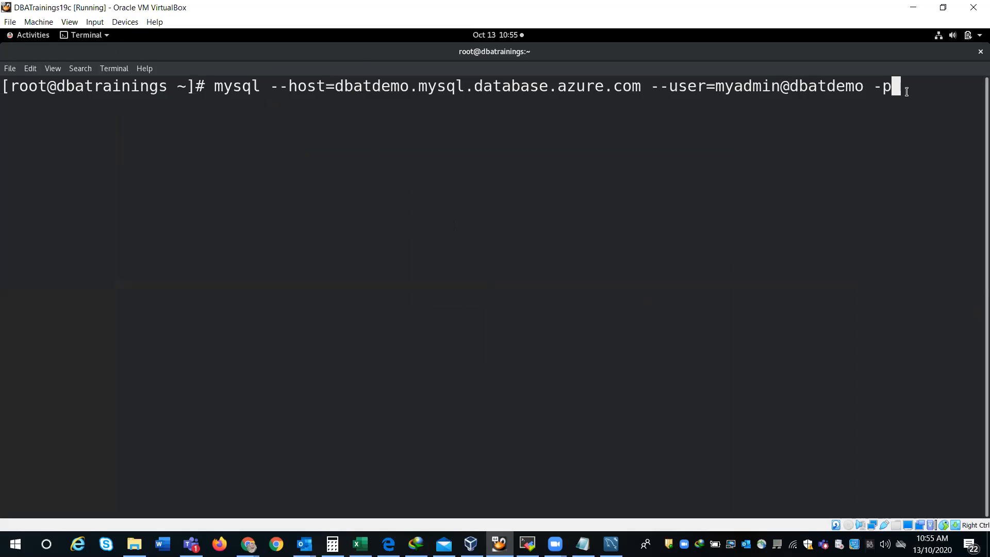
# Step: Connect to dbatdemo with the password and run show databases; listing four databases
pyautogui.press('Return')
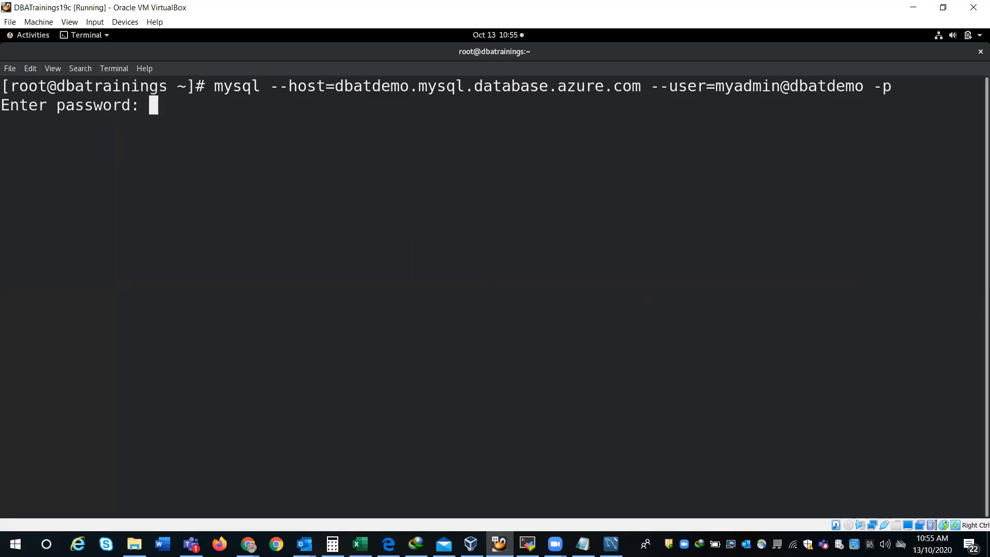
pyautogui.press('Return')
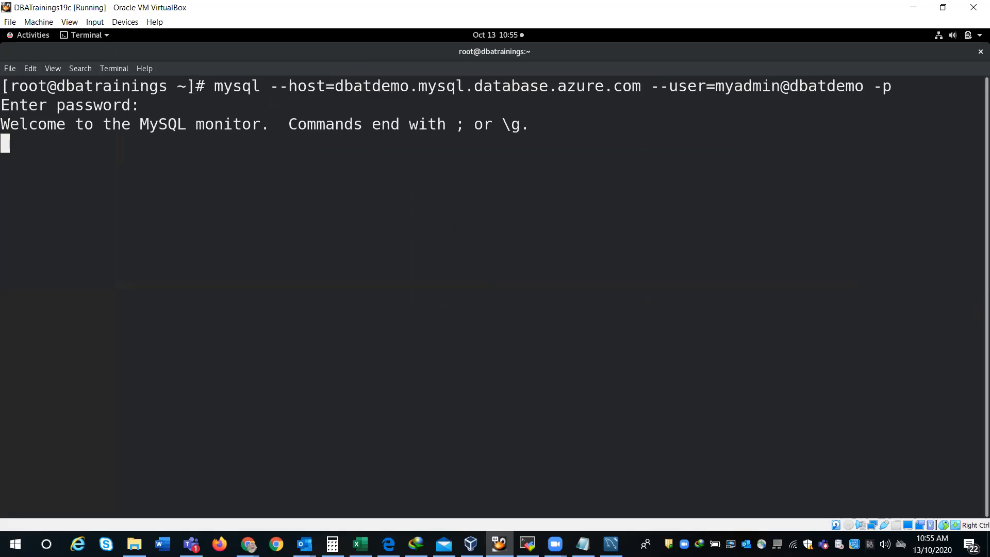
pyautogui.write('sh')
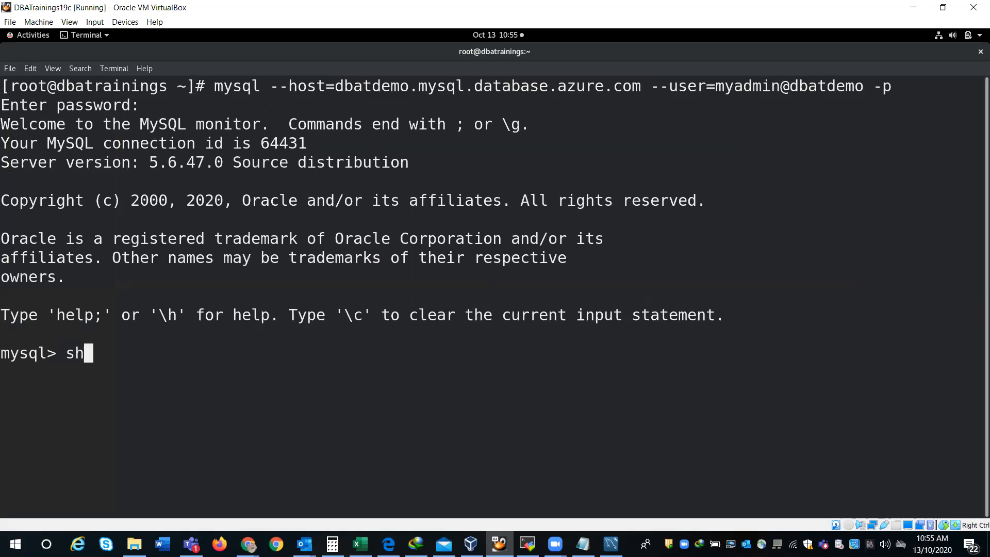
pyautogui.write('ow databas')
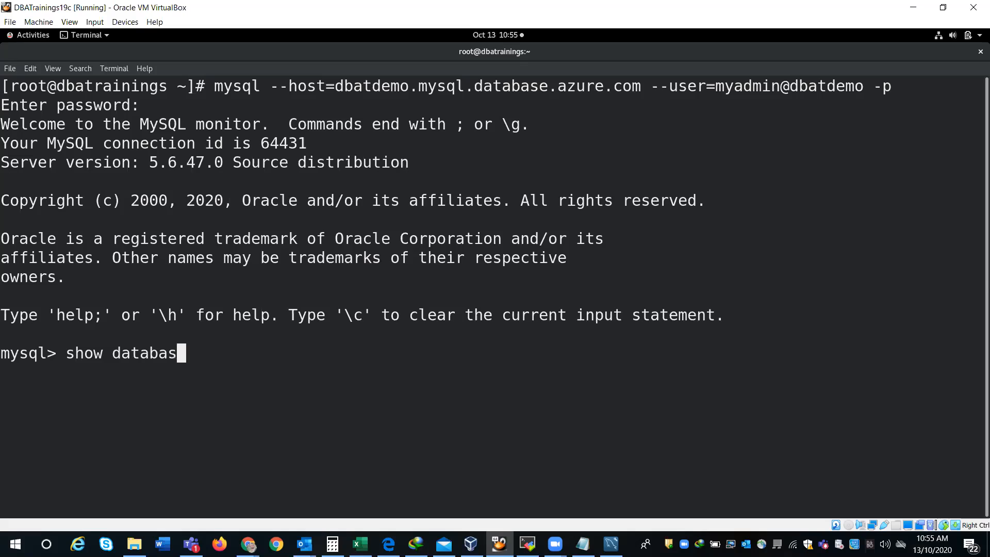
pyautogui.write('es;')
pyautogui.press('Return')
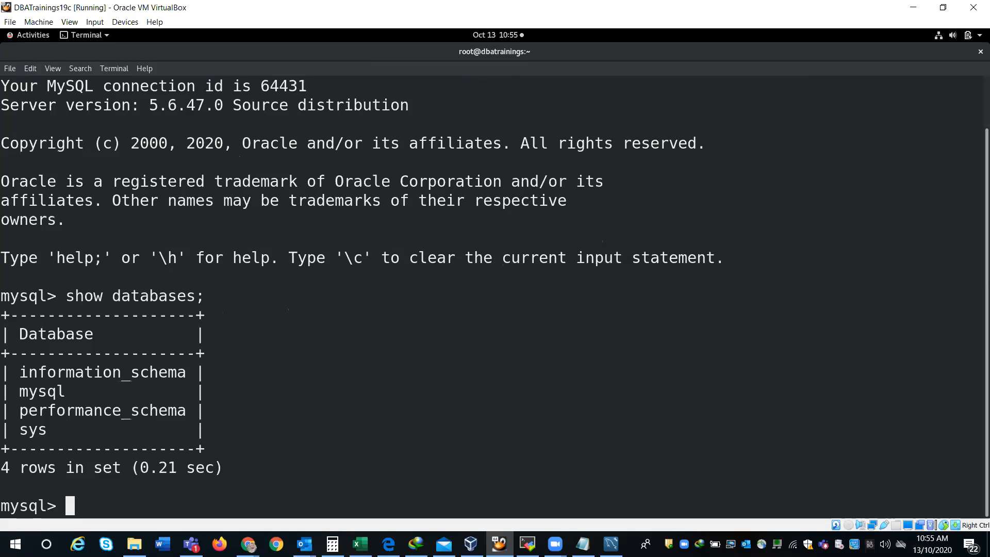
pyautogui.click(528, 543)
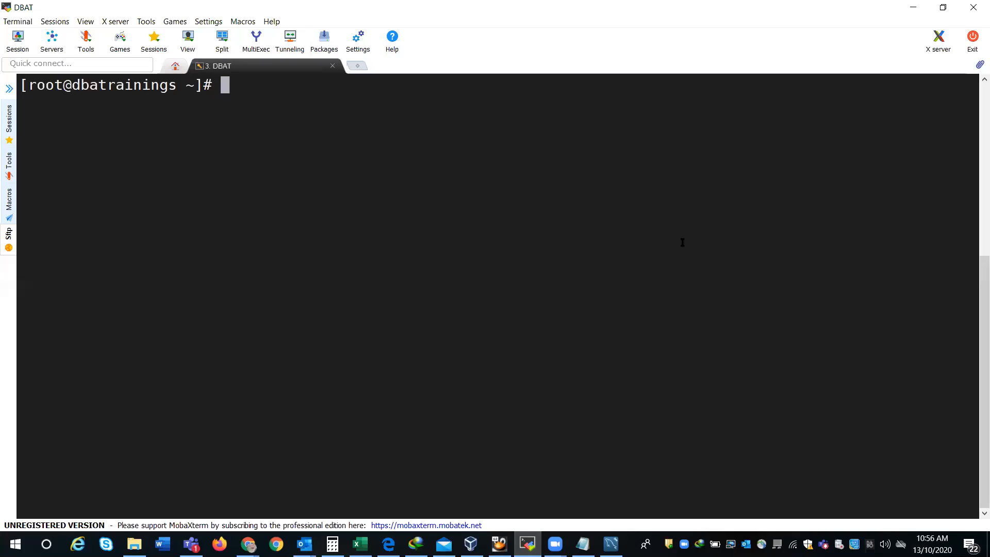
# Step: In MobaXterm, connect to dbatdemo with the mysql client using the account password, then quit with \q
pyautogui.rightClick(682, 242)
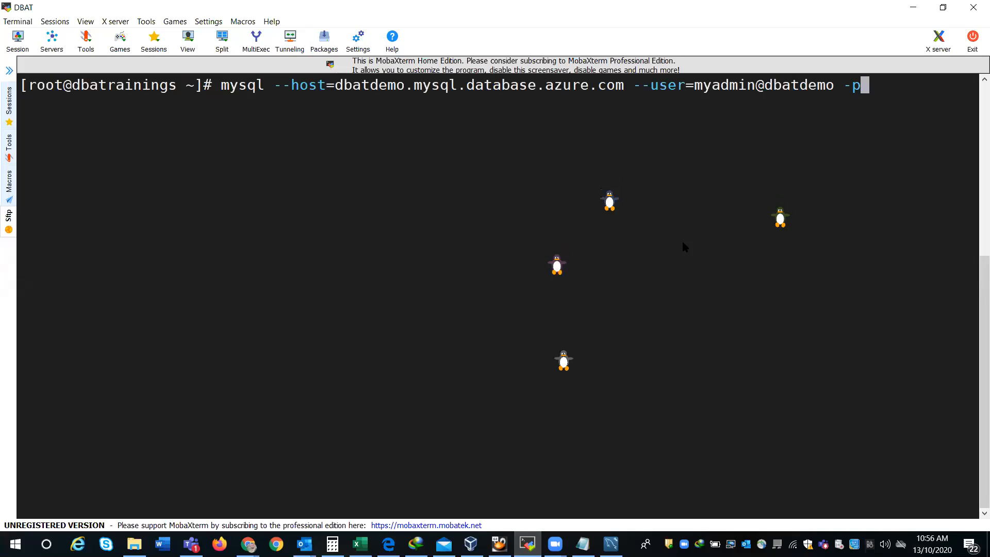
pyautogui.press('Return')
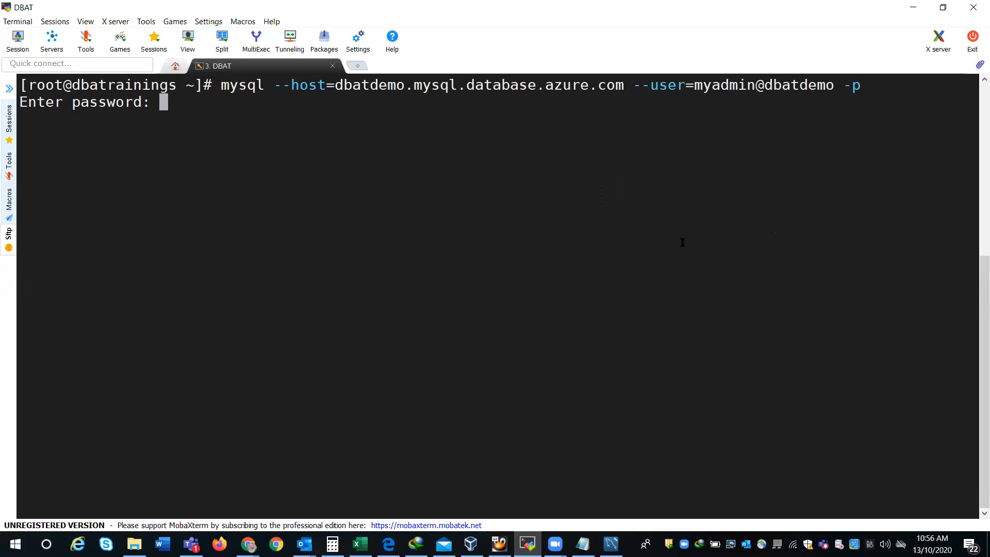
pyautogui.press('Return')
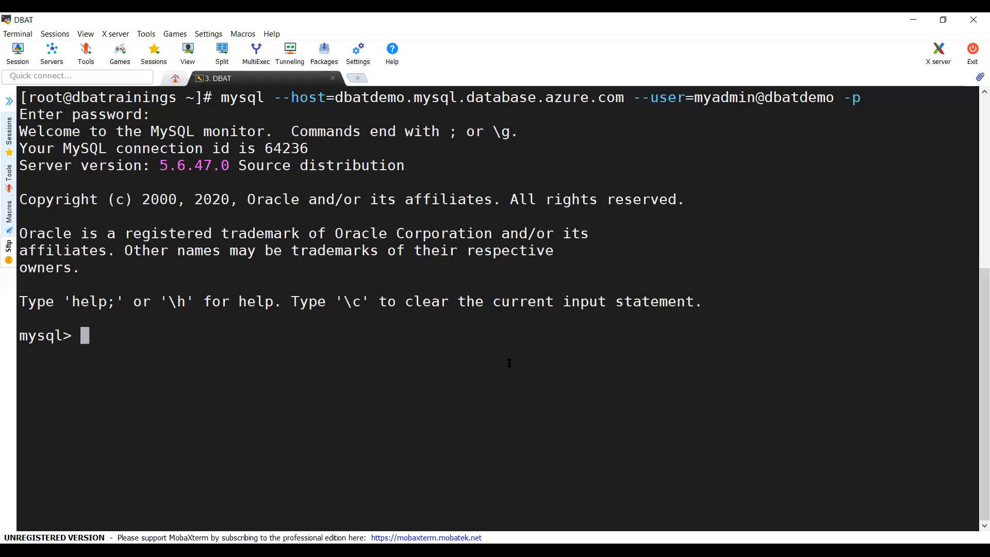
pyautogui.write('\\q')
pyautogui.press('Return')
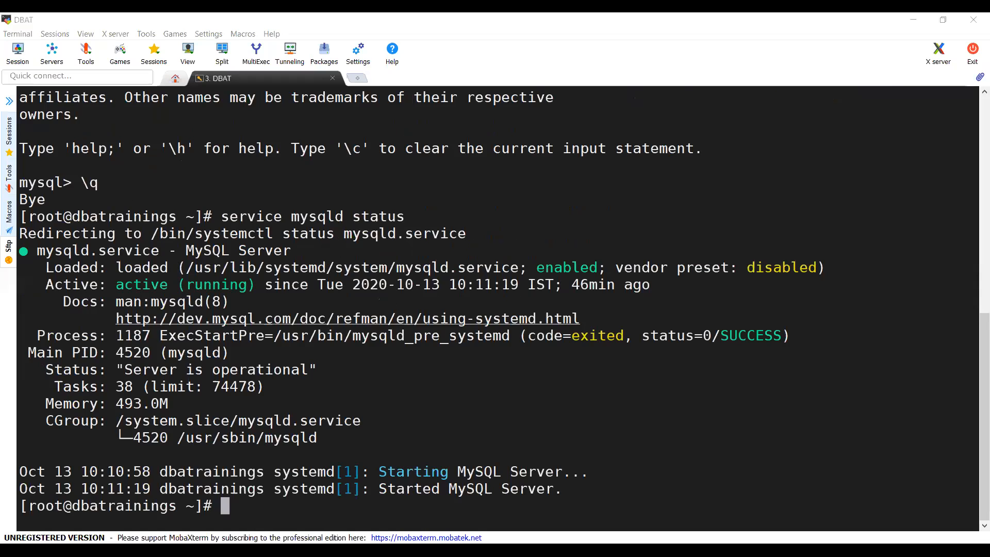
pyautogui.hotkey('alt', 'Tab')
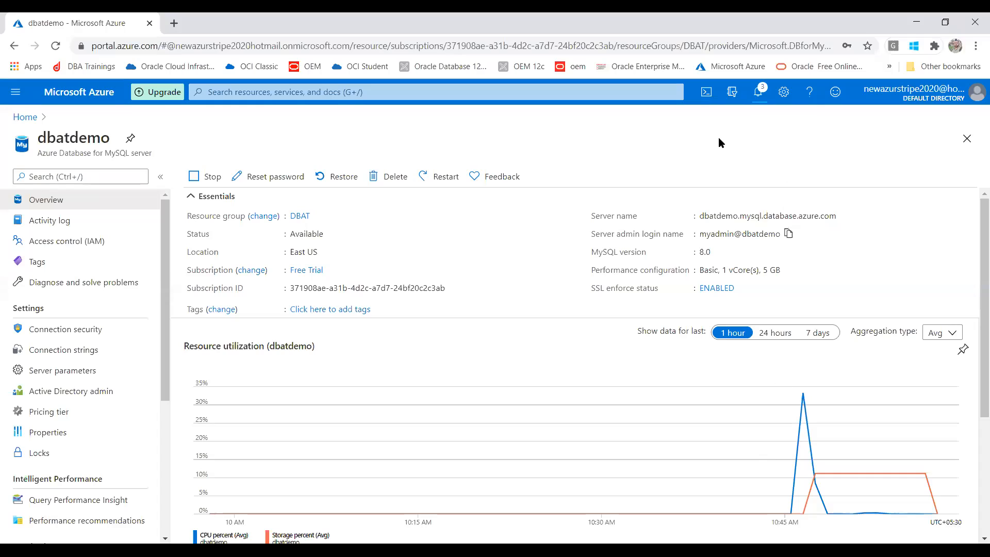
# Step: Start a PowerShell Cloud Shell session under the dbatdemo overview and resize its pane
pyautogui.click(706, 93)
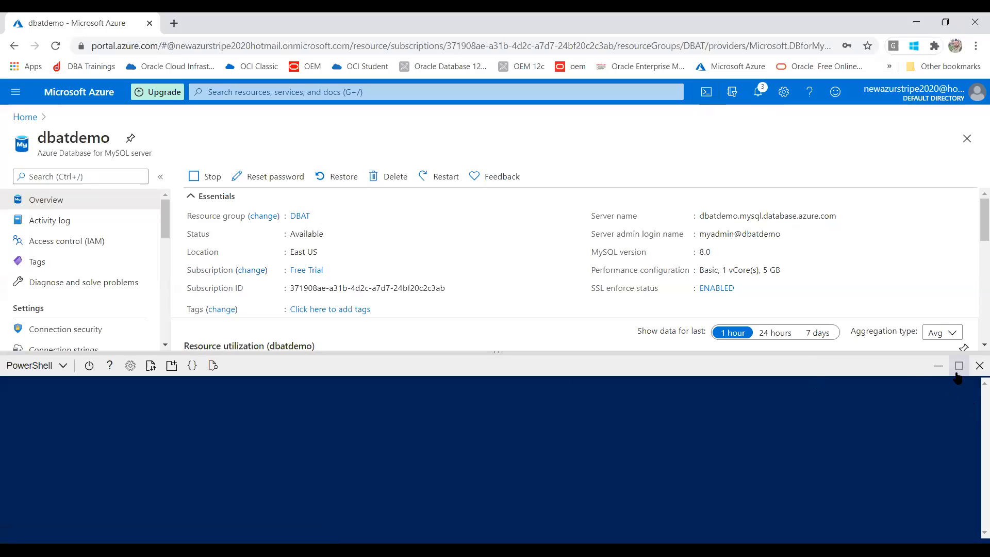
pyautogui.moveTo(974, 216); pyautogui.dragTo(978, 323)
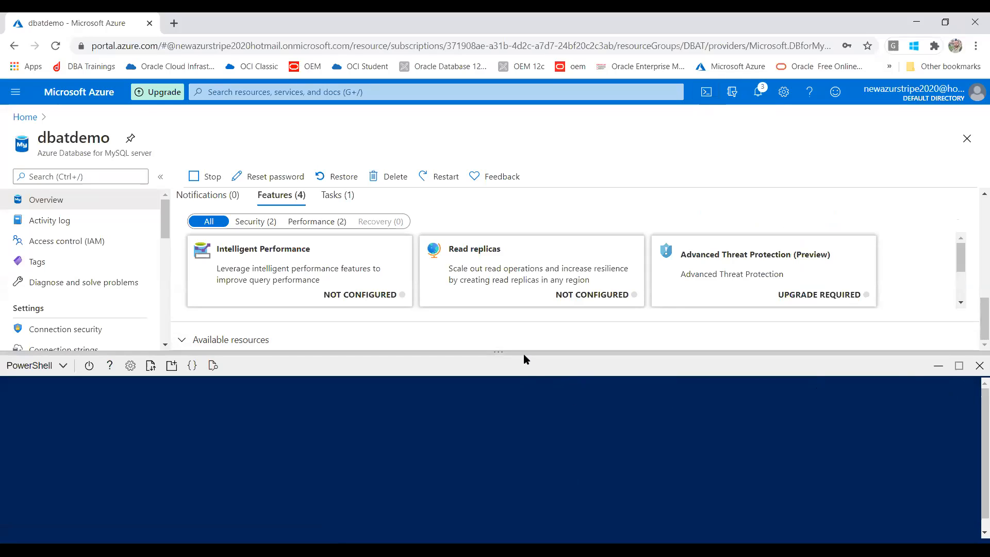
pyautogui.moveTo(507, 352); pyautogui.dragTo(526, 270)
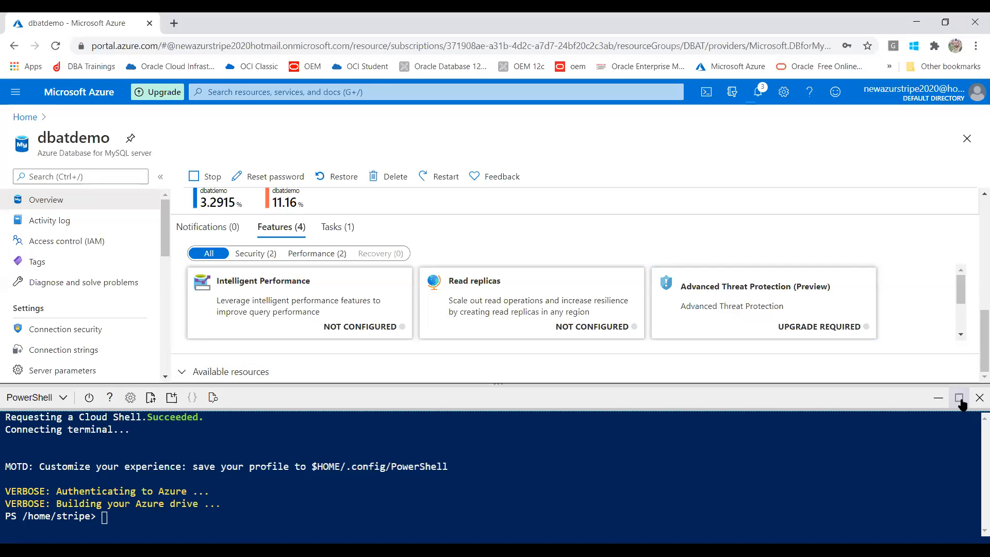
pyautogui.click(959, 397)
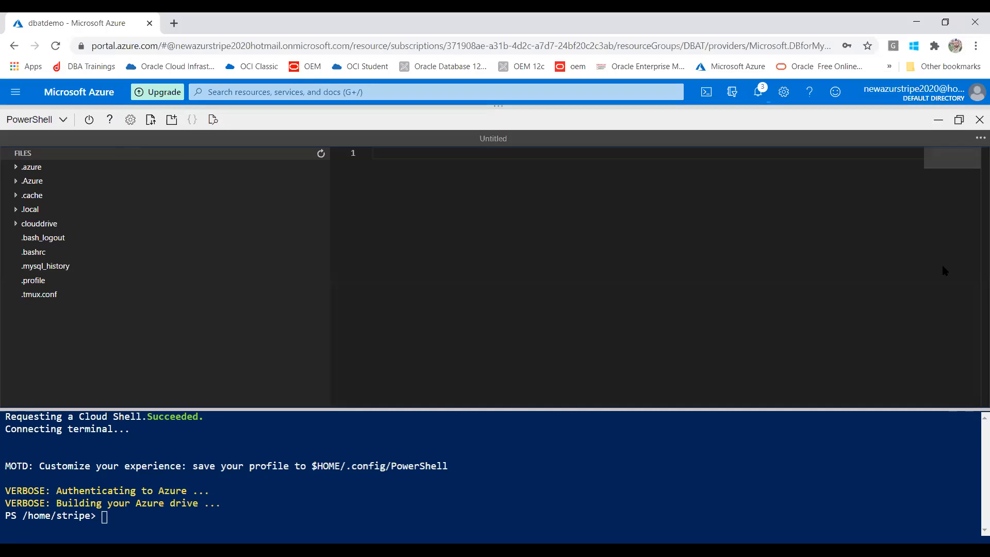
pyautogui.click(959, 120)
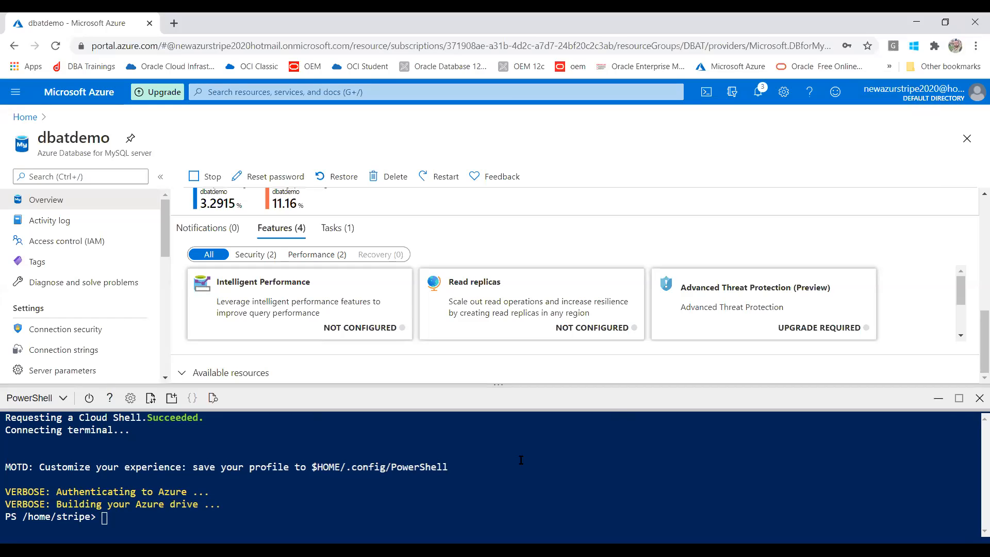
# Step: Run the pasted mysql command for dbatdemo in Cloud Shell with the password; it is refused with ERROR 9000
pyautogui.click(442, 494)
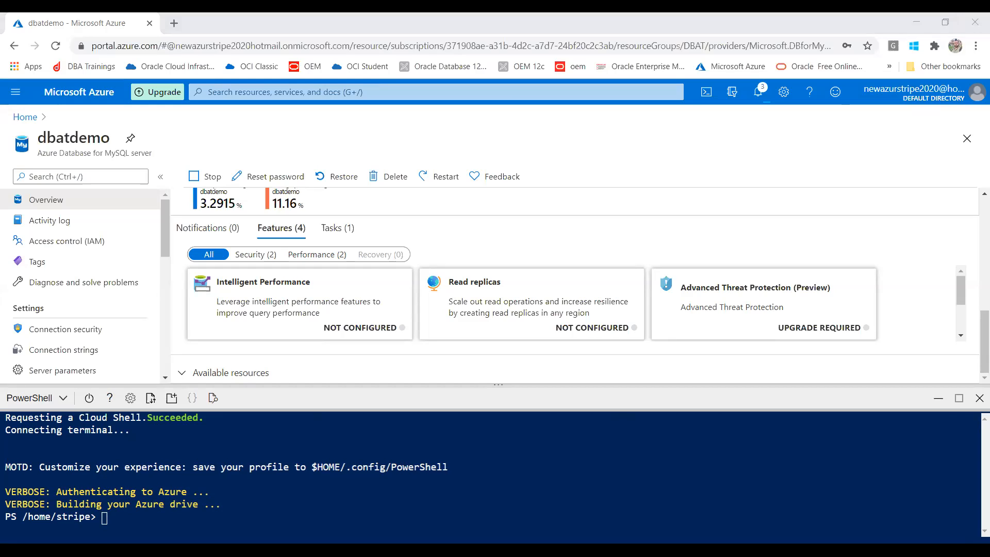
pyautogui.rightClick(374, 319)
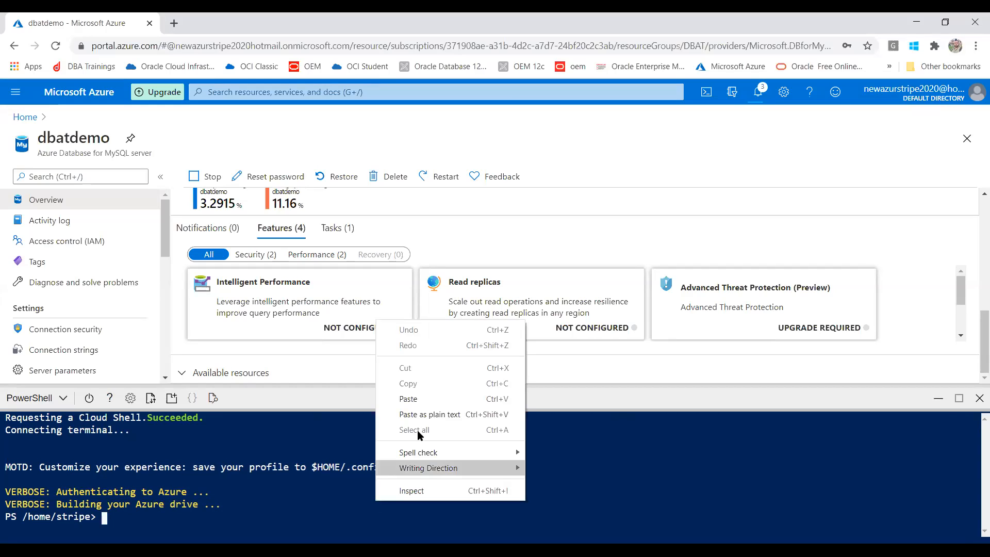
pyautogui.click(423, 393)
pyautogui.press('Return')
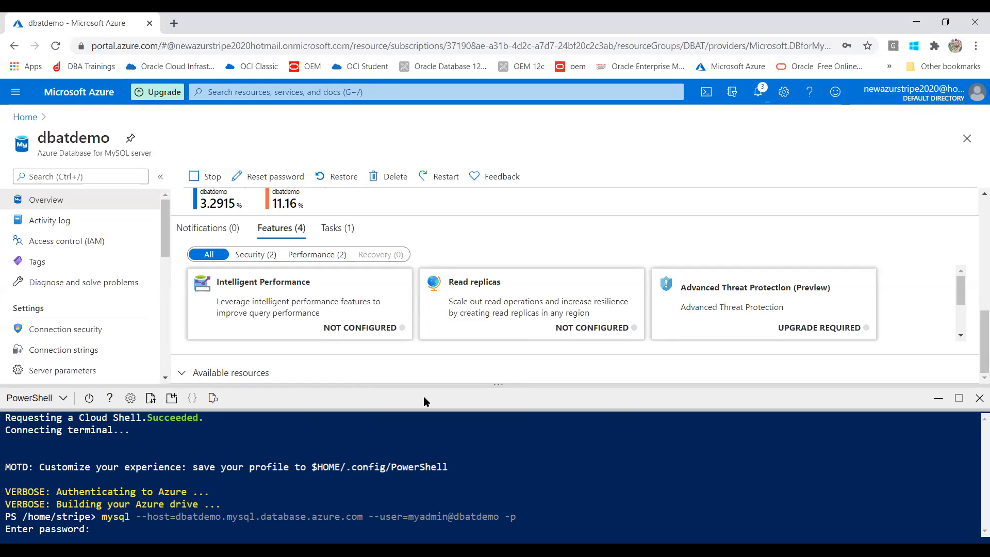
pyautogui.press('Return')
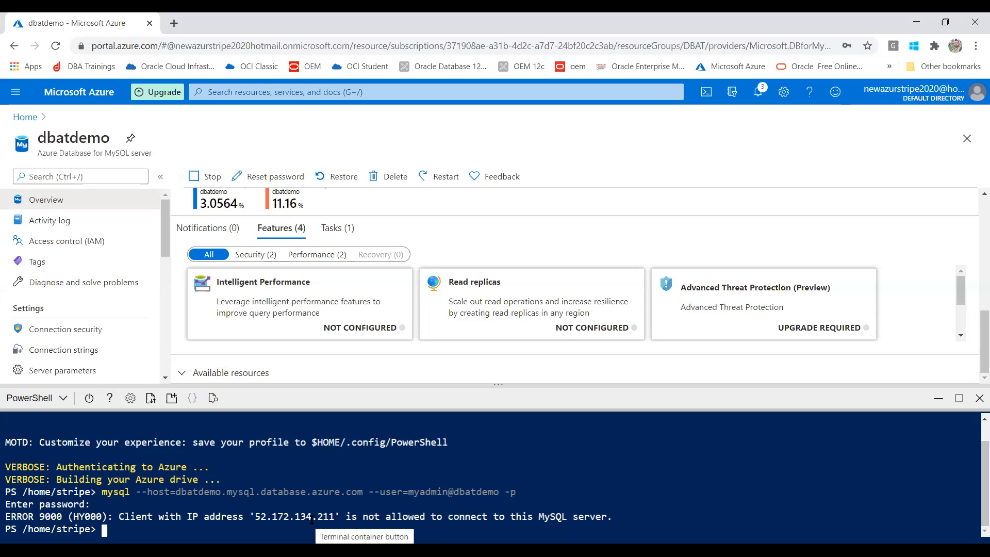
pyautogui.click(16, 93)
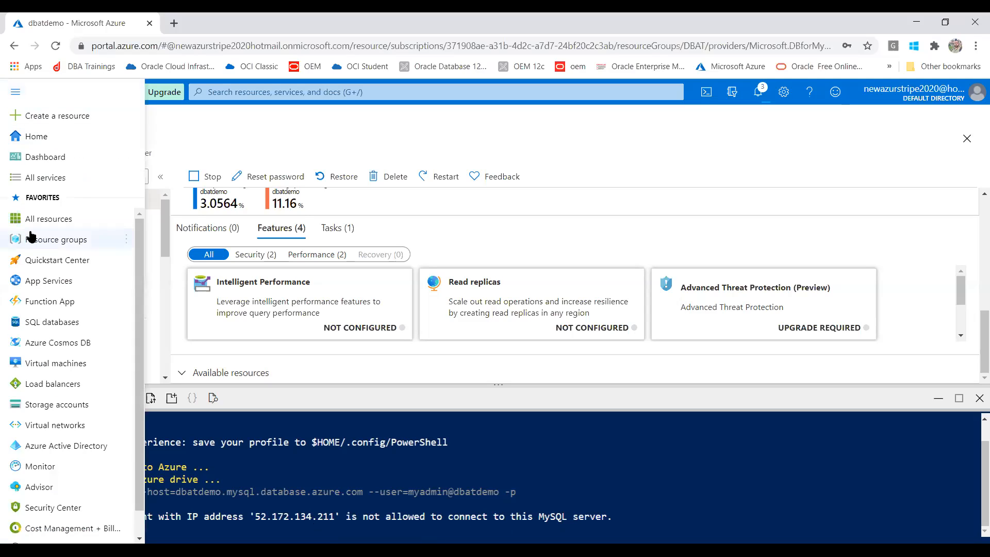
# Step: Go to Resource groups and open the cloud-shell-storage-centralindia group's overview
pyautogui.click(61, 241)
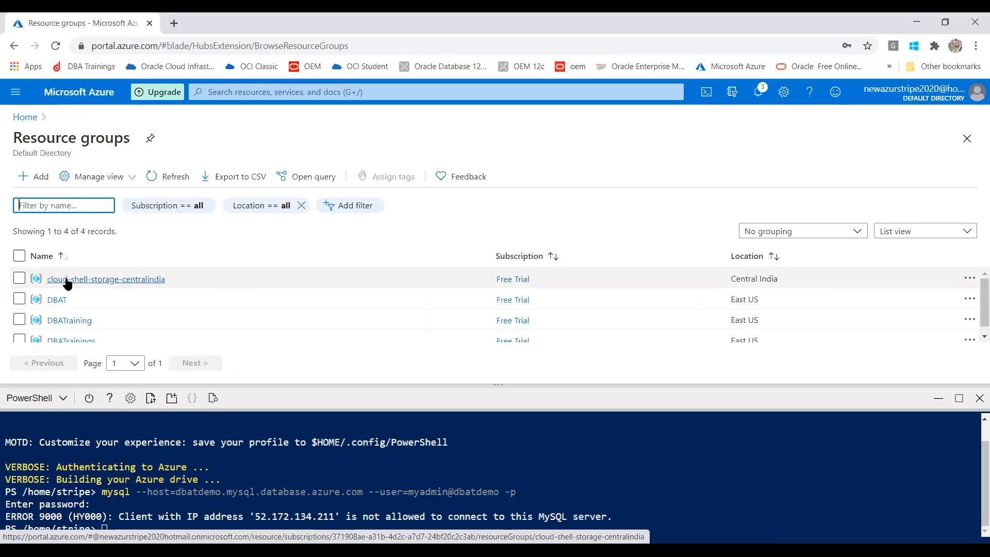
pyautogui.click(19, 279)
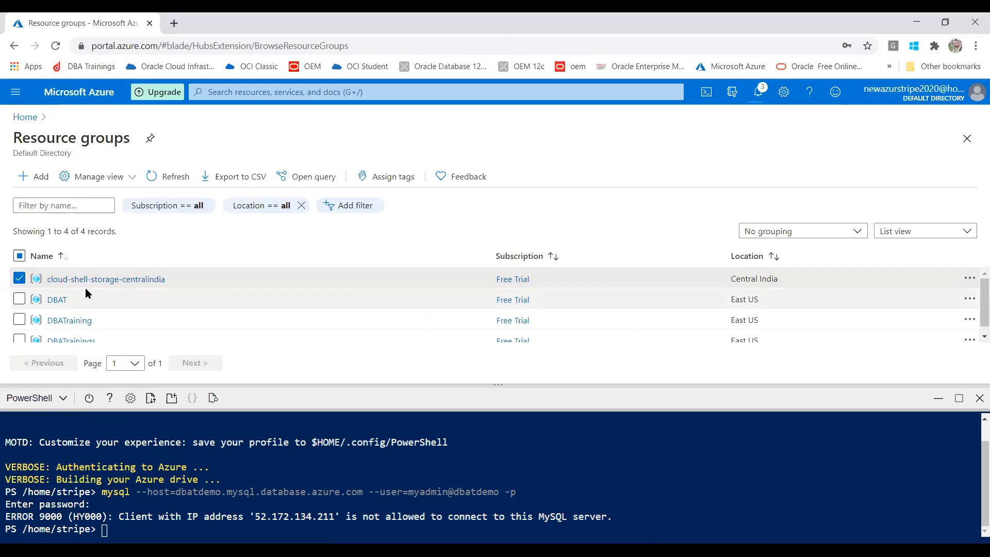
pyautogui.click(969, 279)
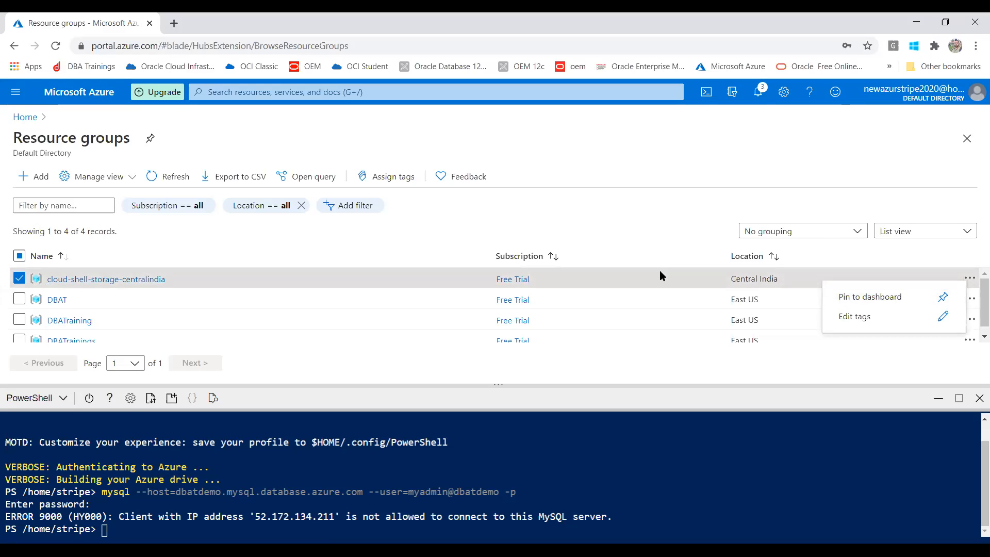
pyautogui.click(126, 278)
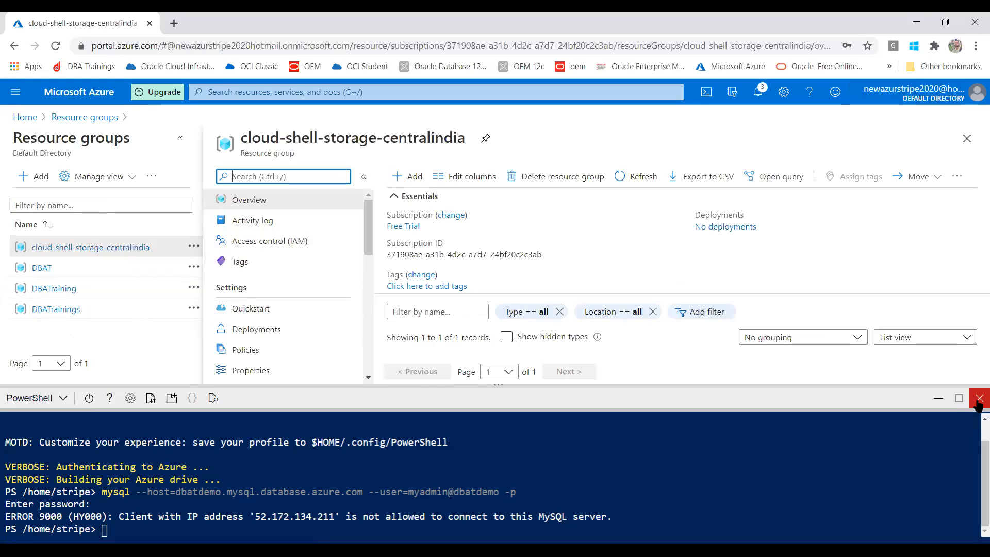
pyautogui.click(979, 399)
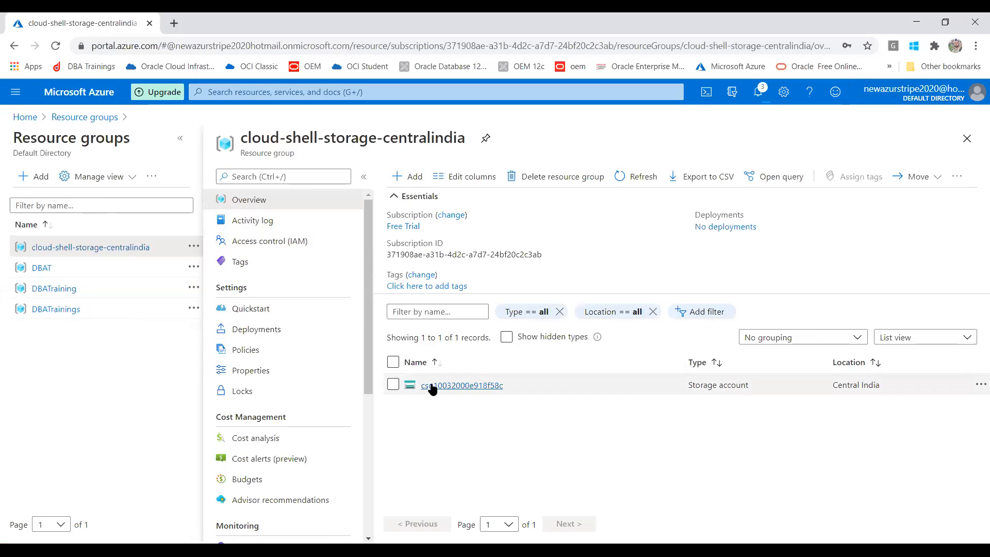
# Step: Select the group's storage account, try Add from its actions, then go back to Resource groups
pyautogui.click(393, 384)
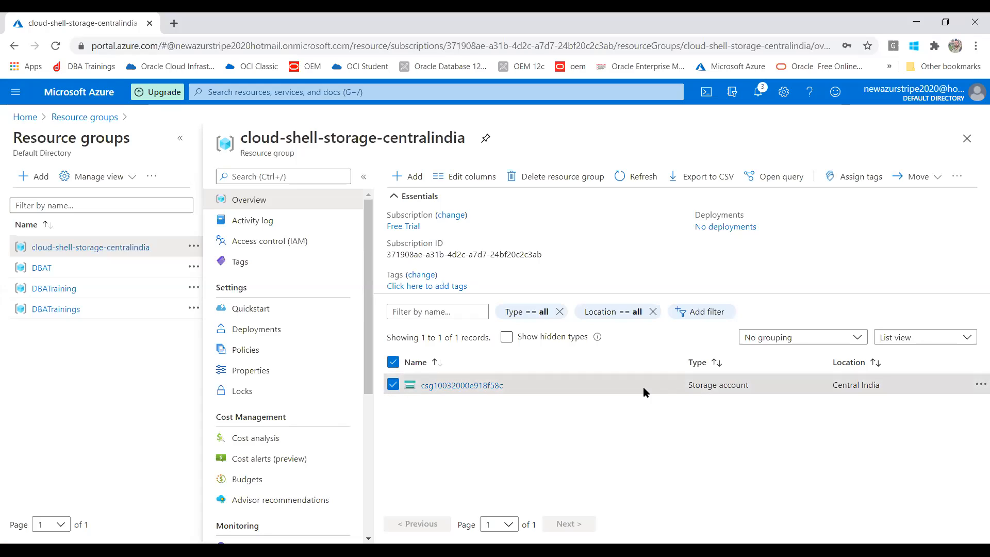
pyautogui.click(979, 385)
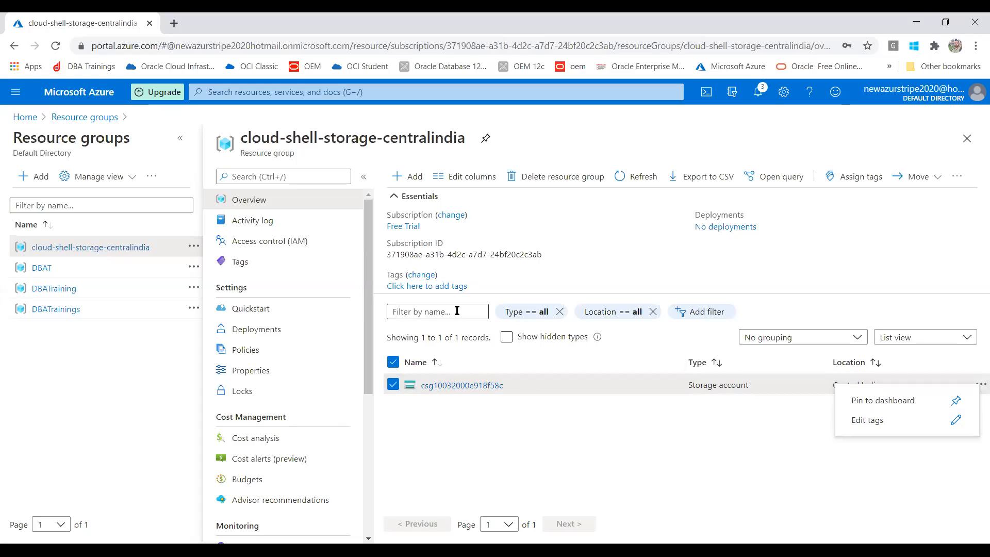
pyautogui.click(414, 179)
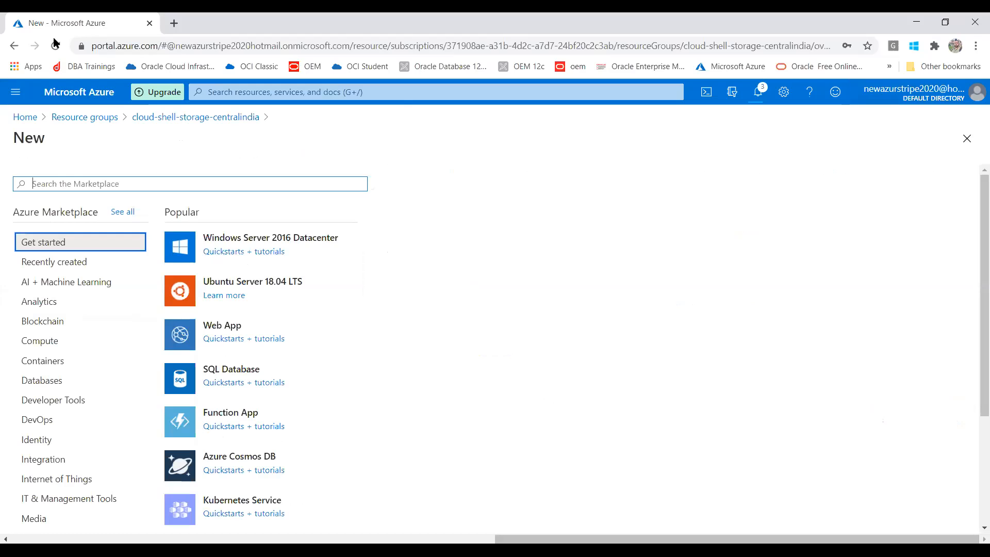
pyautogui.click(14, 45)
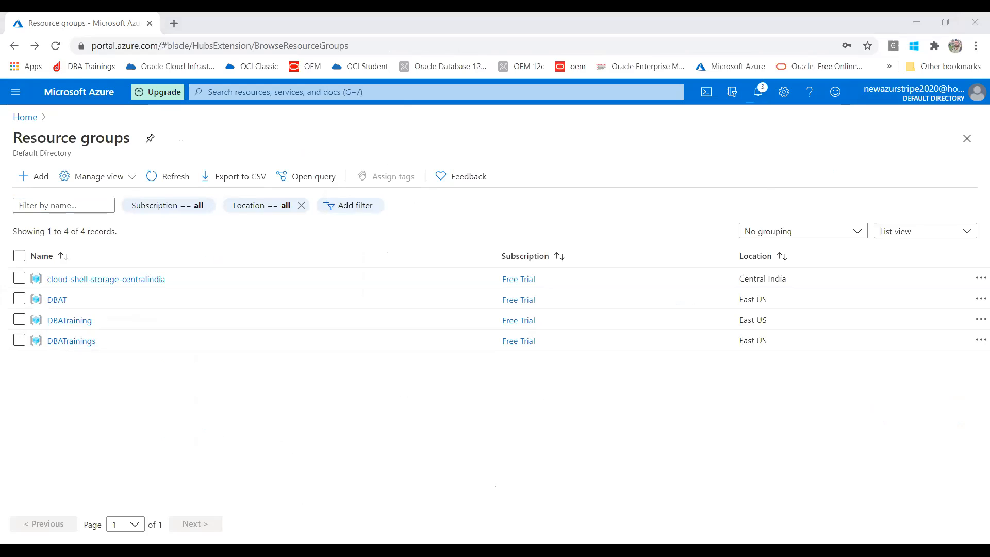
pyautogui.hotkey('alt', 'Tab')
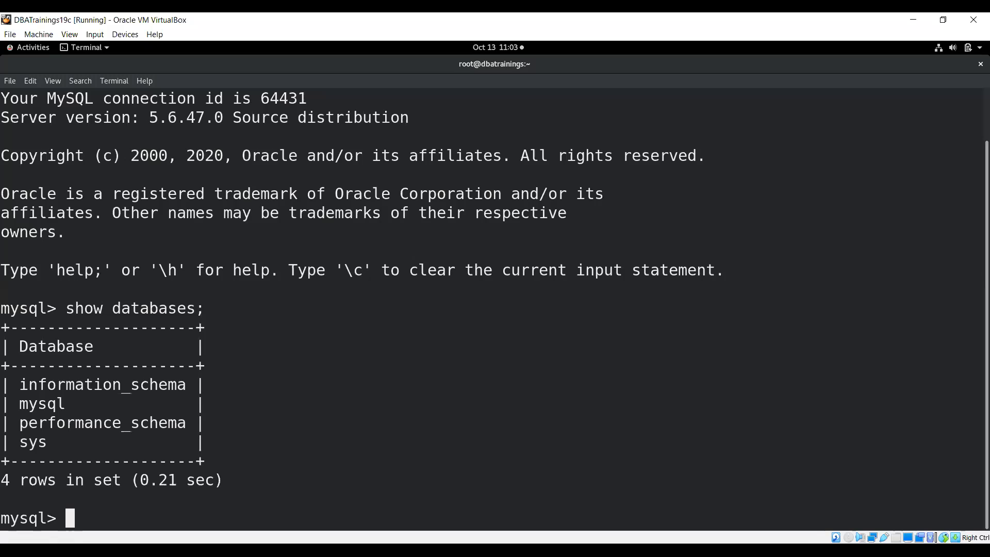
# Step: In the VM's mysql prompt, create the dbat database and list all databases
pyautogui.hotkey('alt', 'Tab')
pyautogui.write('create')
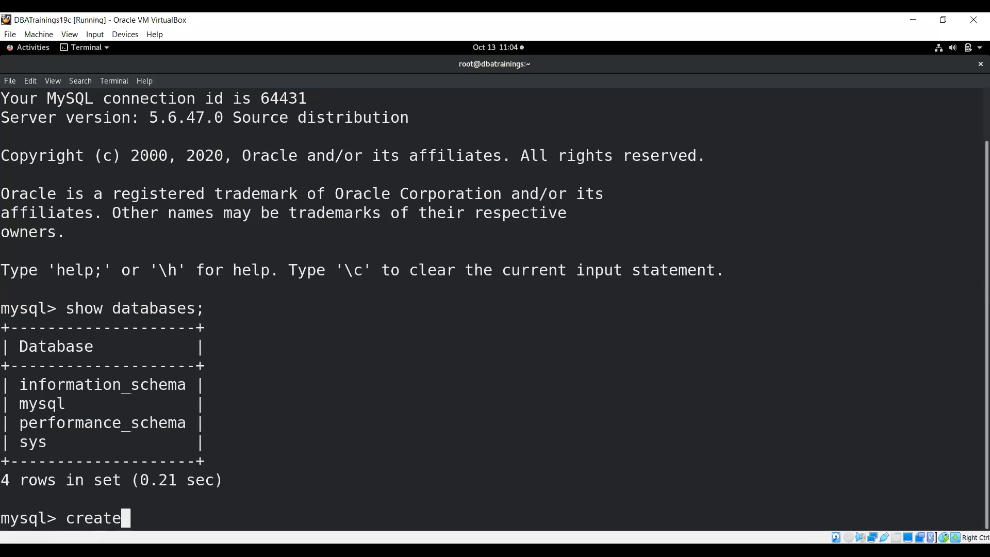
pyautogui.write(' database dbat;')
pyautogui.press('Return')
pyautogui.write('show databae')
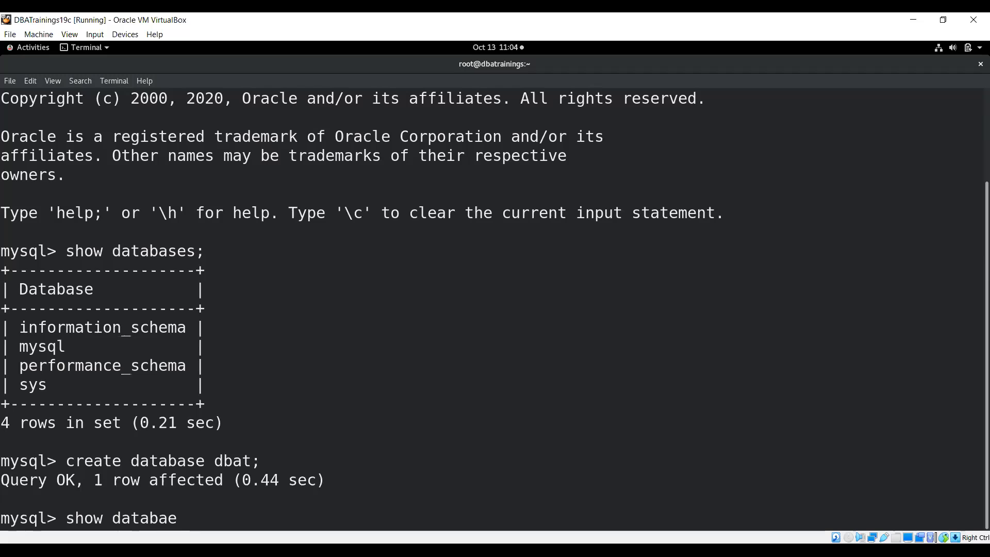
pyautogui.press('BackSpace')
pyautogui.write('ses;')
pyautogui.press('Return')
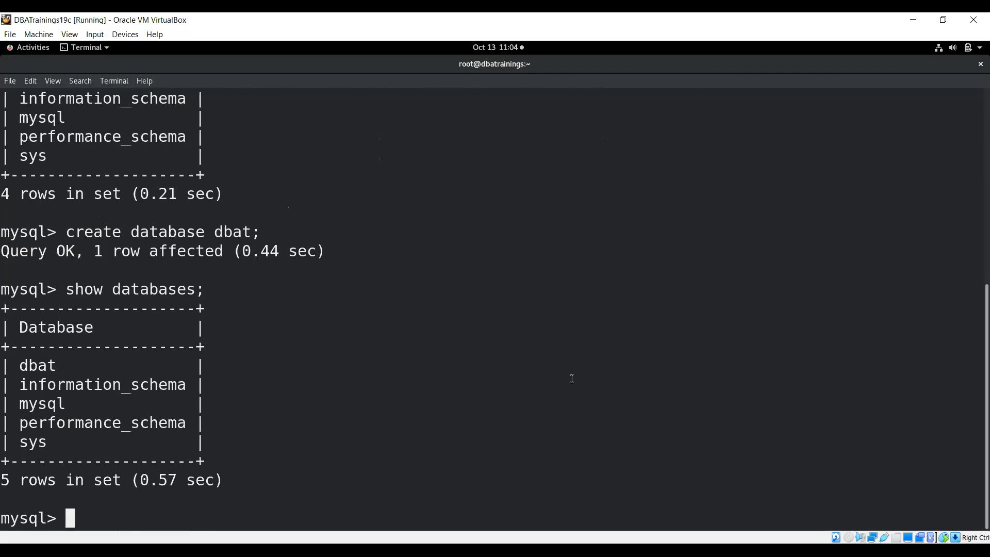
# Step: Switch to the dbat database, quit mysql with \q, and exit the terminal
pyautogui.write('use dbat')
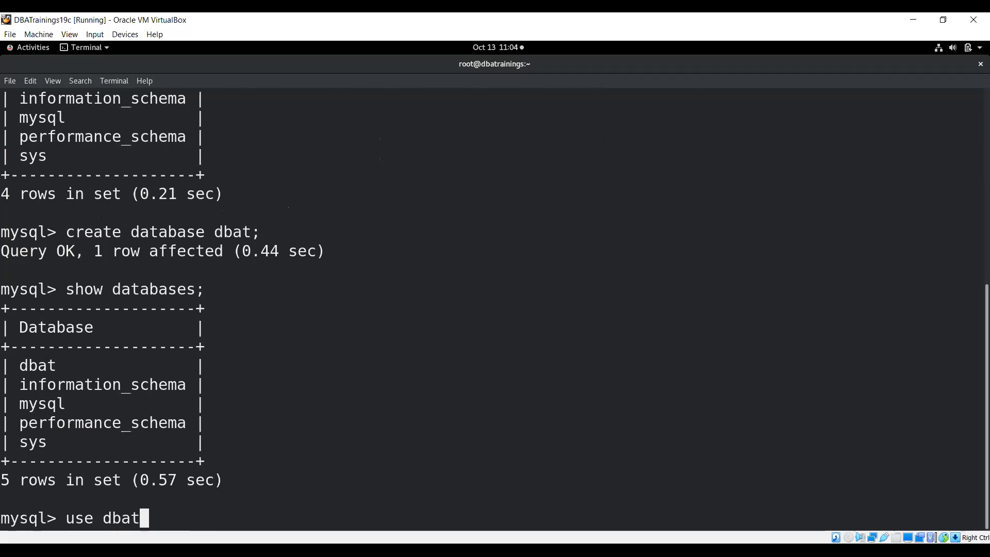
pyautogui.press('Return')
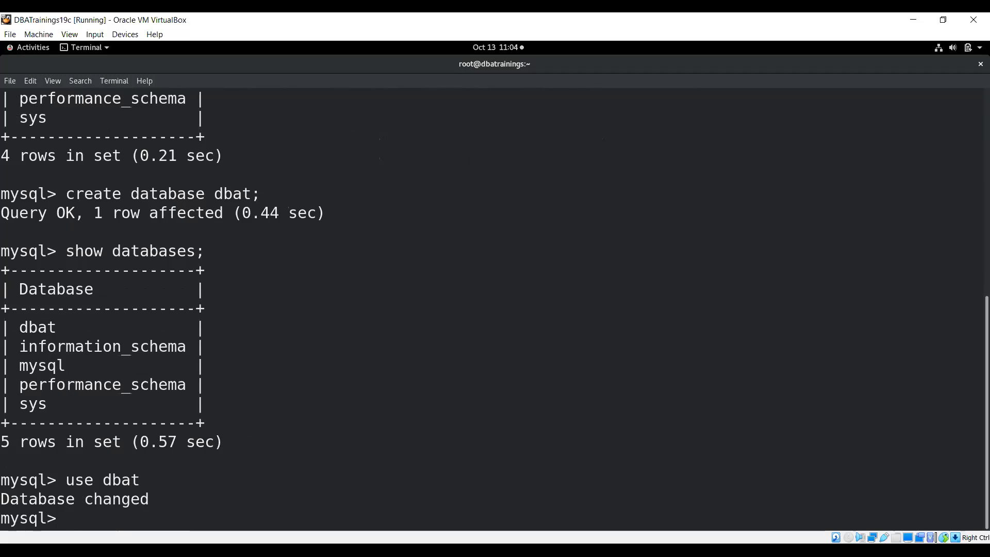
pyautogui.write('\\q')
pyautogui.press('Return')
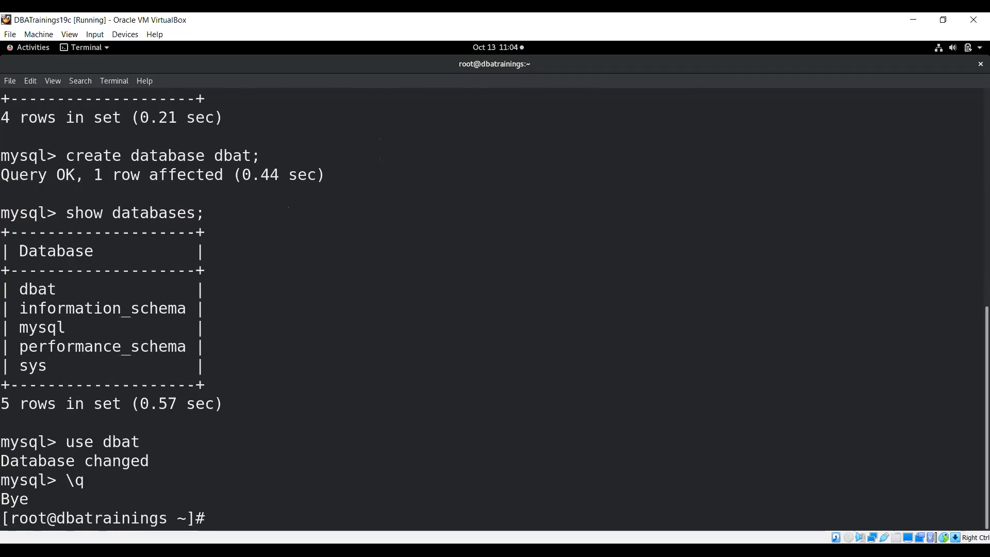
pyautogui.write('exit')
pyautogui.press('Return')
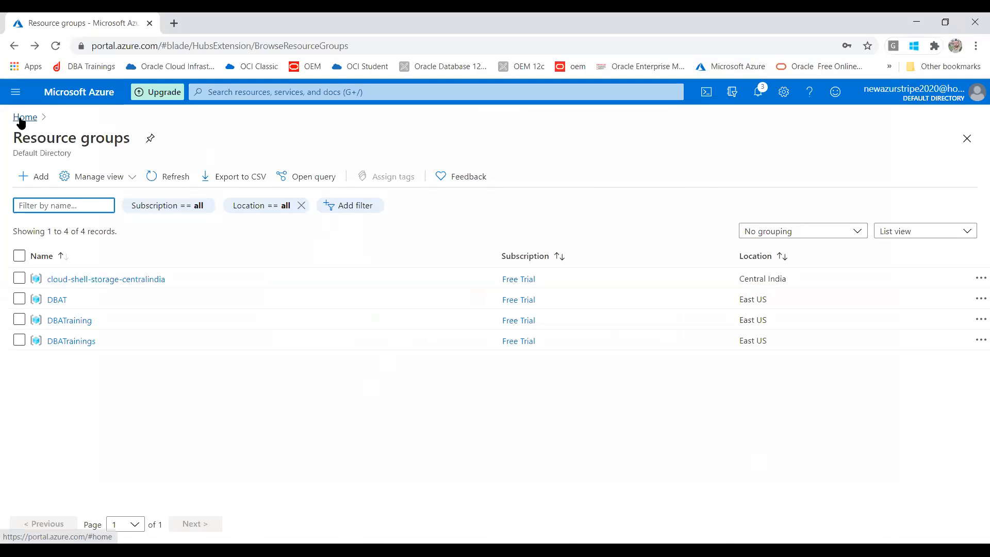
# Step: From Home, open the DBAT resource group and scroll through its resources
pyautogui.click(20, 118)
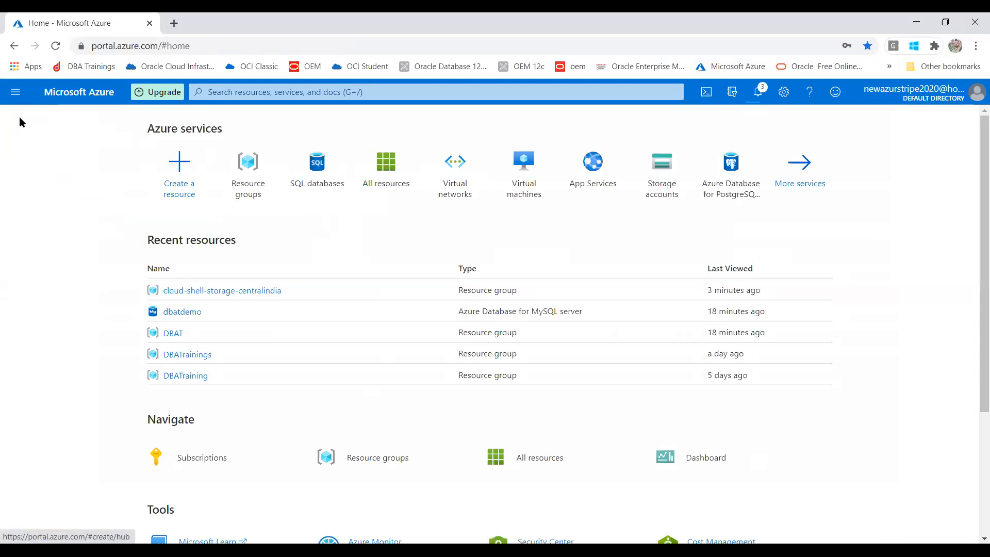
pyautogui.click(178, 332)
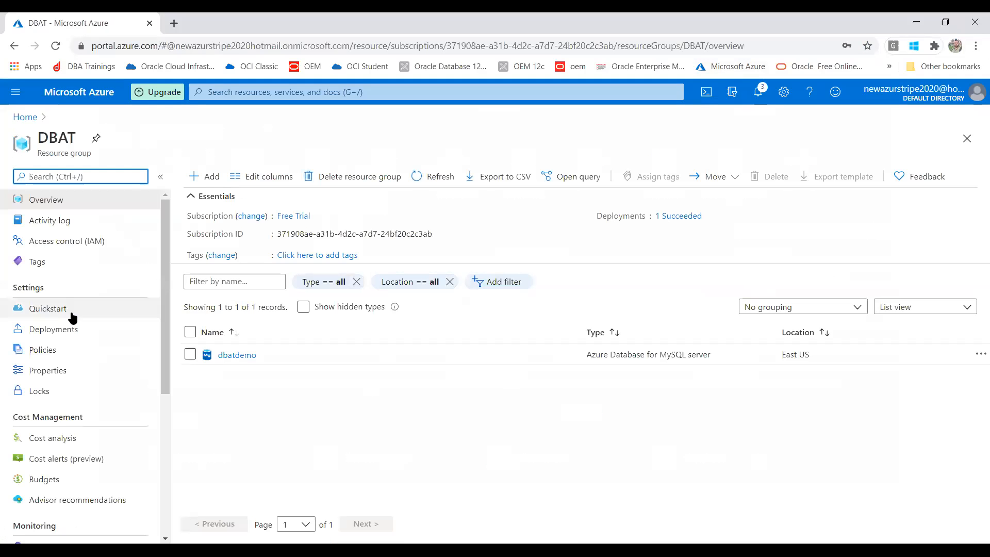
pyautogui.scroll(-3, 154, 344)
pyautogui.scroll(-2, 158, 379)
pyautogui.moveTo(172, 467); pyautogui.dragTo(195, 229)
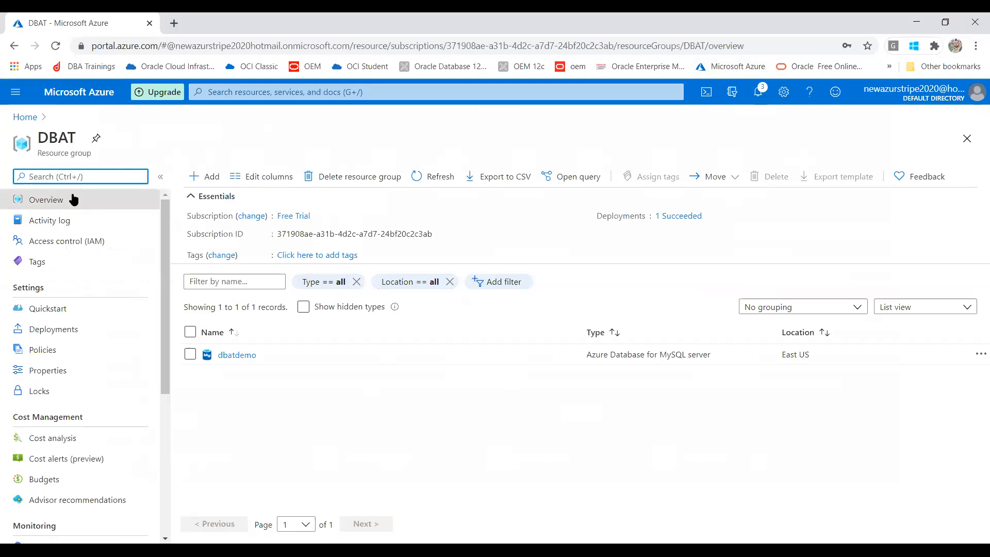
pyautogui.click(72, 200)
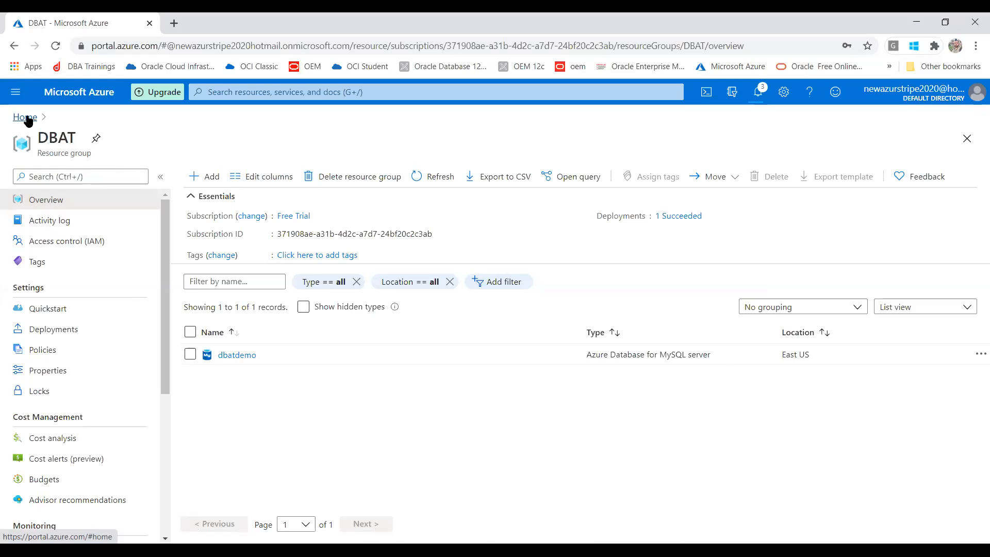
# Step: Open dbatdemo from Home's recent resources and view its Activity log
pyautogui.click(26, 117)
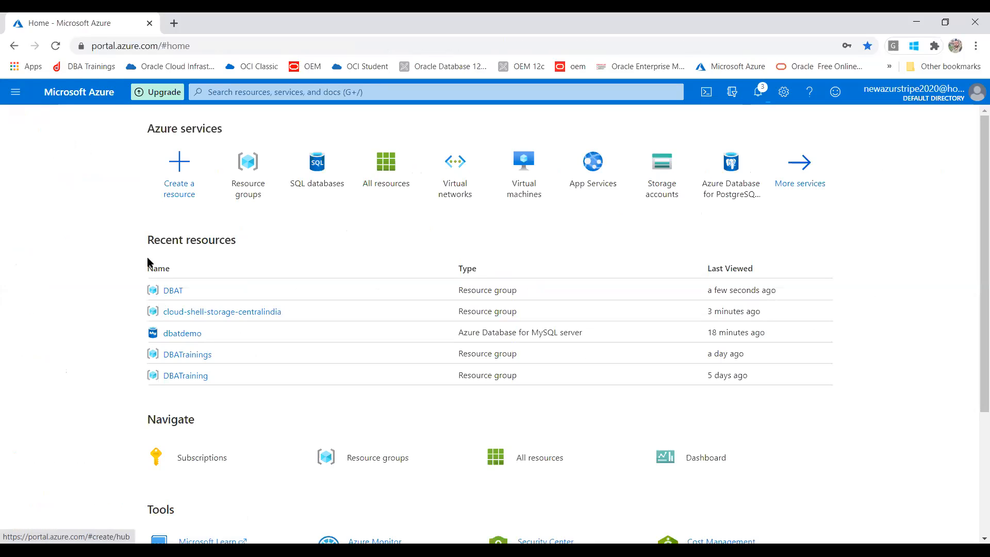
pyautogui.click(189, 334)
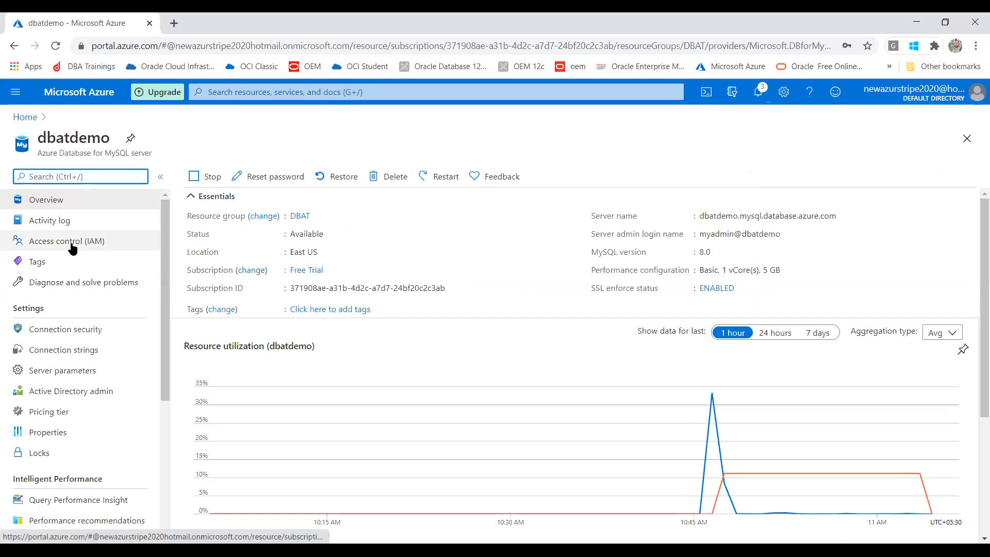
pyautogui.click(46, 221)
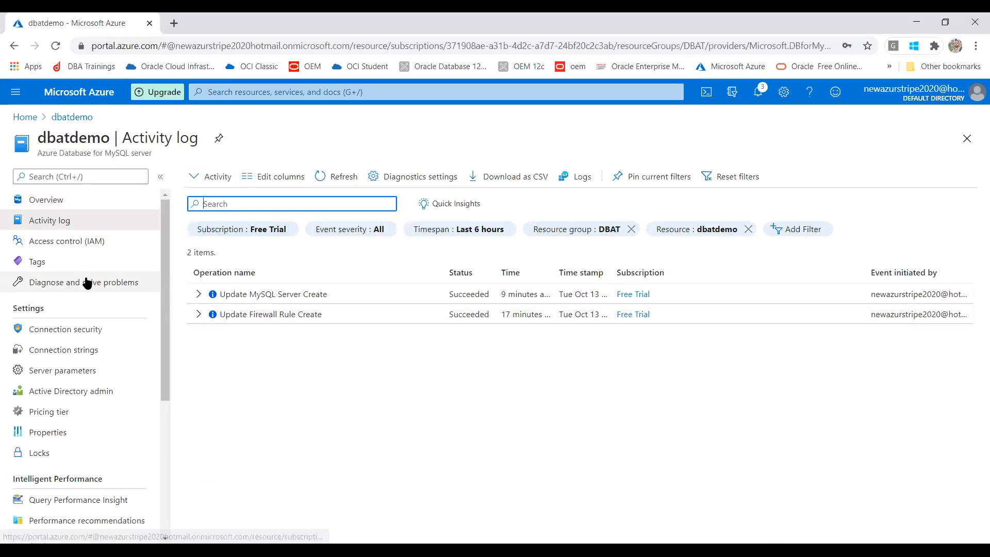
# Step: Scroll dbatdemo's resource menu and return to its Overview showing status Available
pyautogui.click(159, 325)
pyautogui.moveTo(159, 325); pyautogui.dragTo(166, 476)
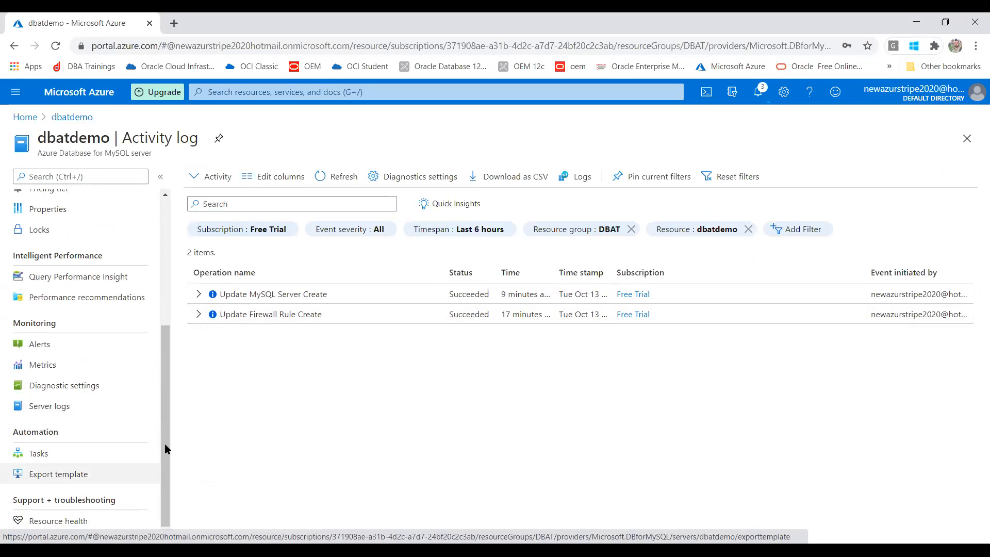
pyautogui.moveTo(162, 425); pyautogui.dragTo(162, 475)
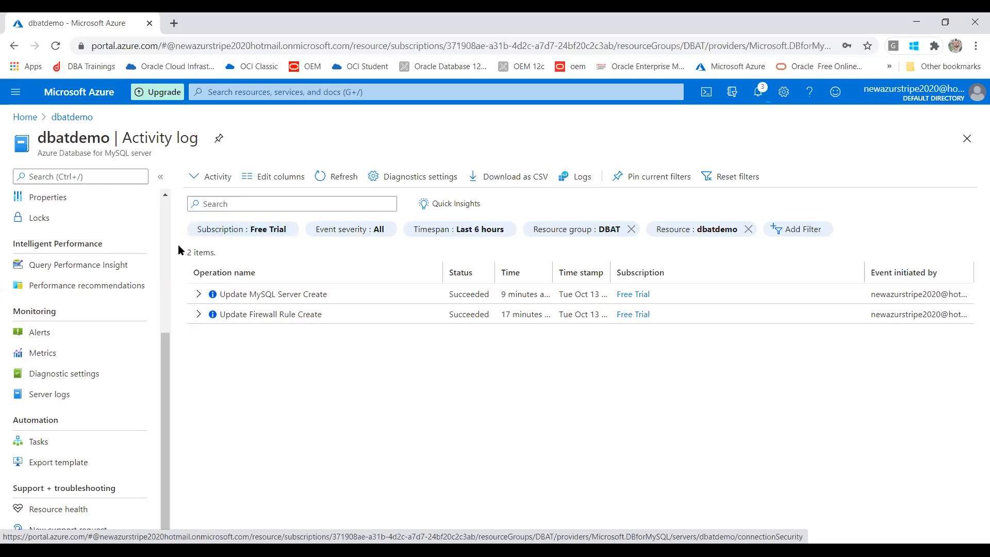
pyautogui.moveTo(162, 349); pyautogui.dragTo(166, 229)
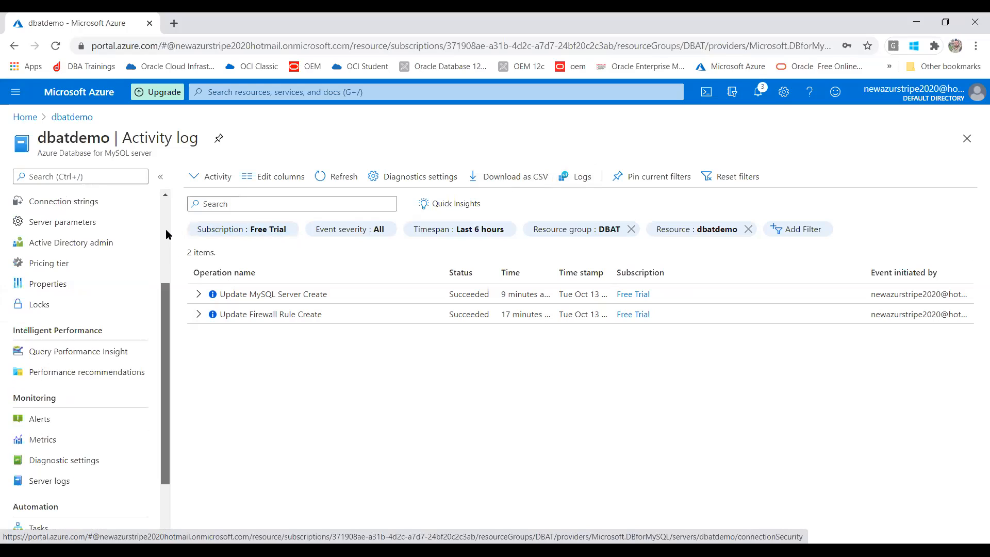
pyautogui.click(58, 206)
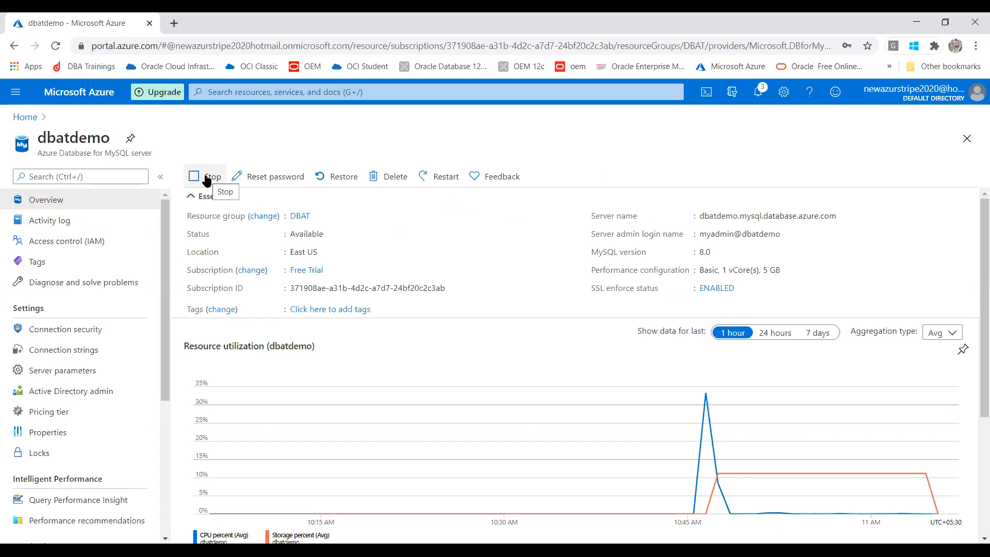
pyautogui.click(207, 179)
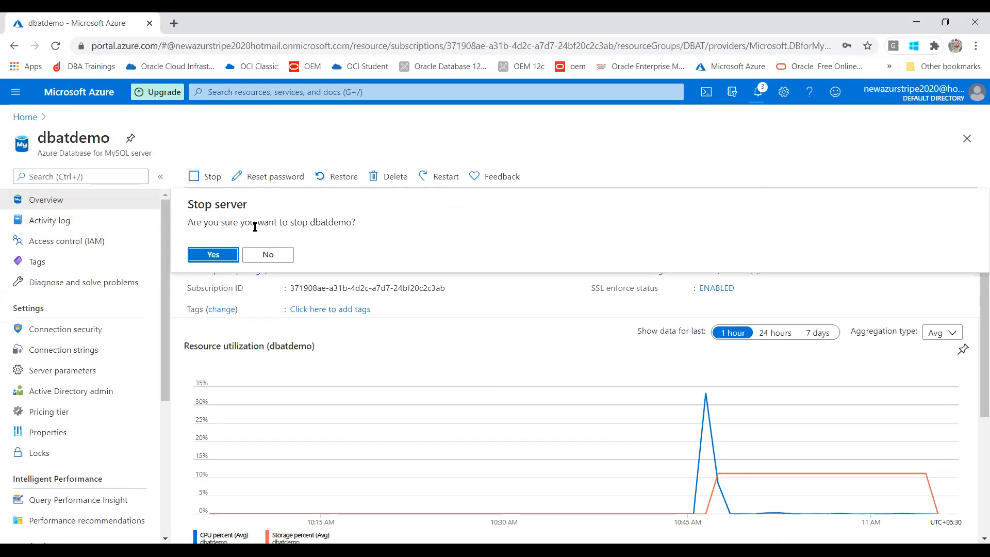
pyautogui.click(268, 255)
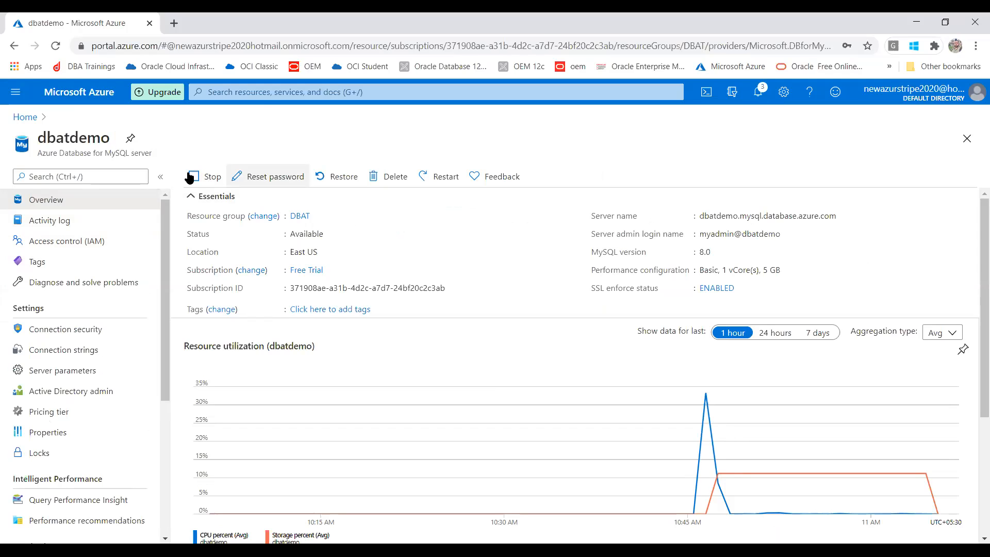